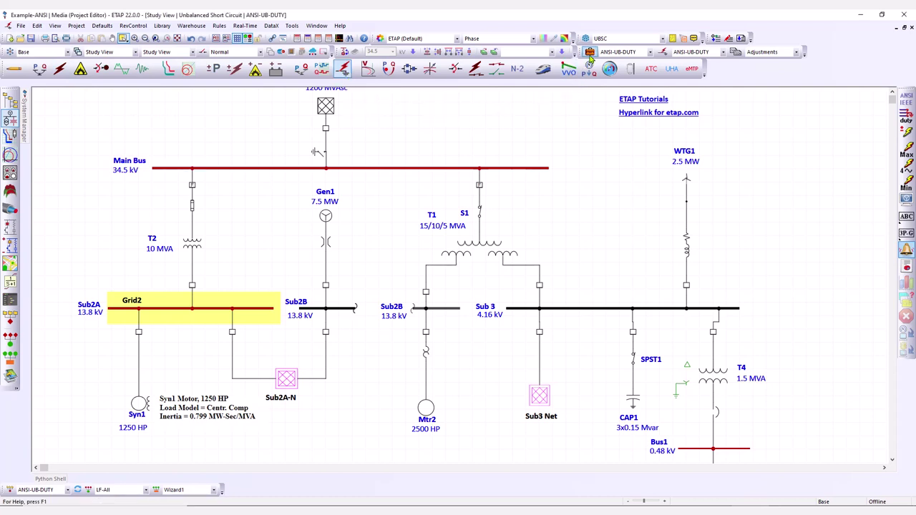
Open the ANSI-UB-DUTY unbalanced short-circuit study case editor from the study case toolbar
{"action": "left_click", "coordinate": [590, 53]}
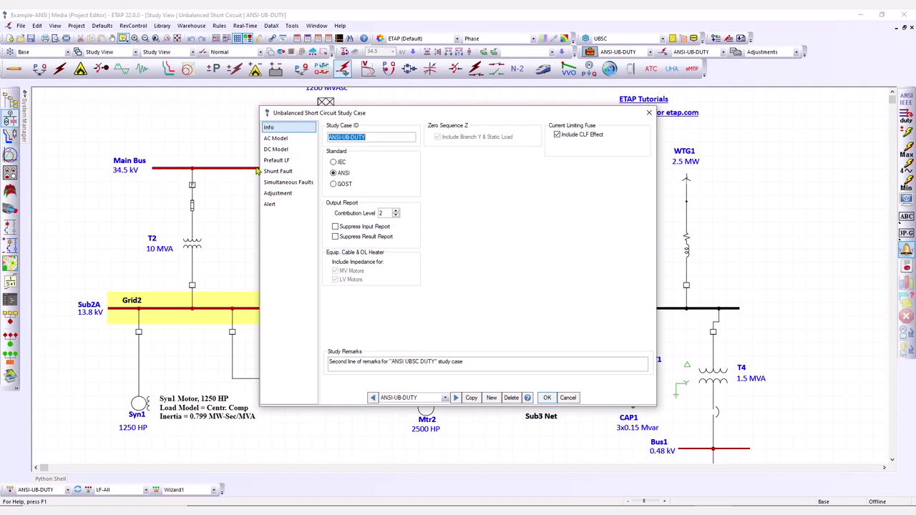
Switch the standard to GOST, revert it to ANSI, then view the AC Model page
{"action": "left_click", "coordinate": [341, 163]}
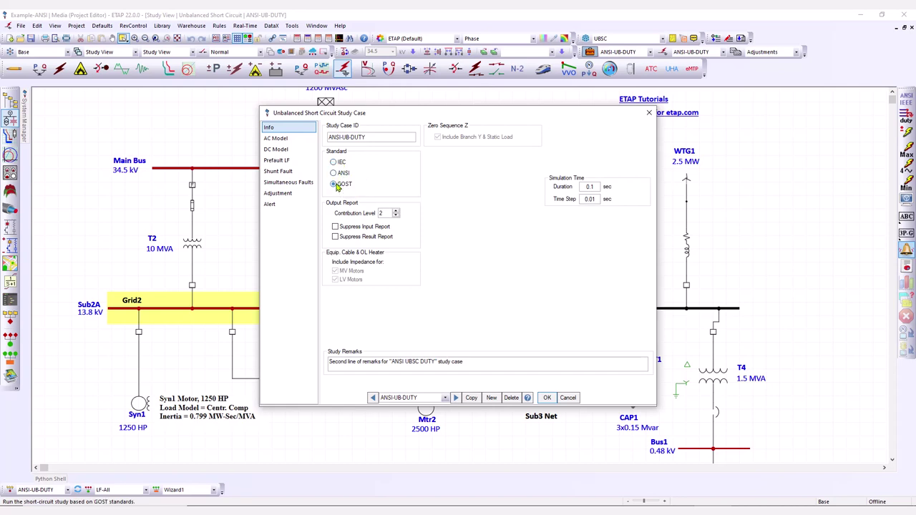
{"action": "left_click", "coordinate": [340, 175]}
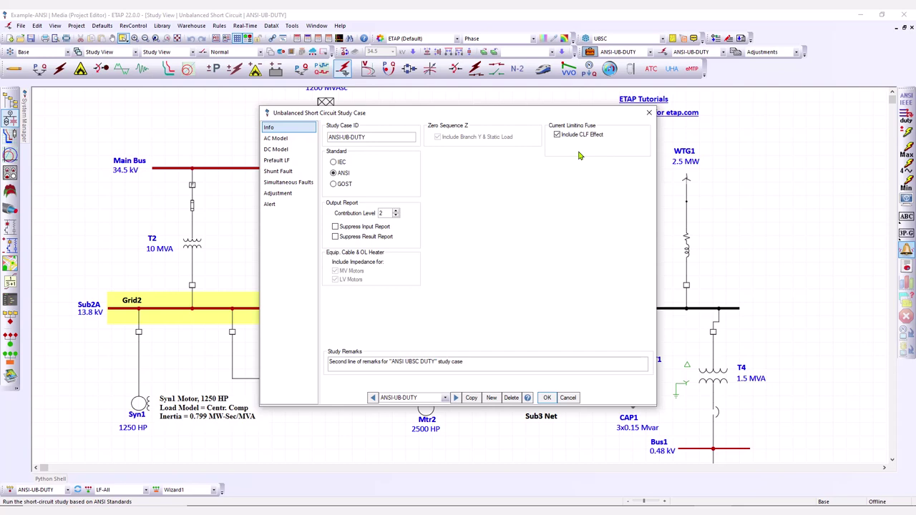
{"action": "left_click", "coordinate": [290, 141]}
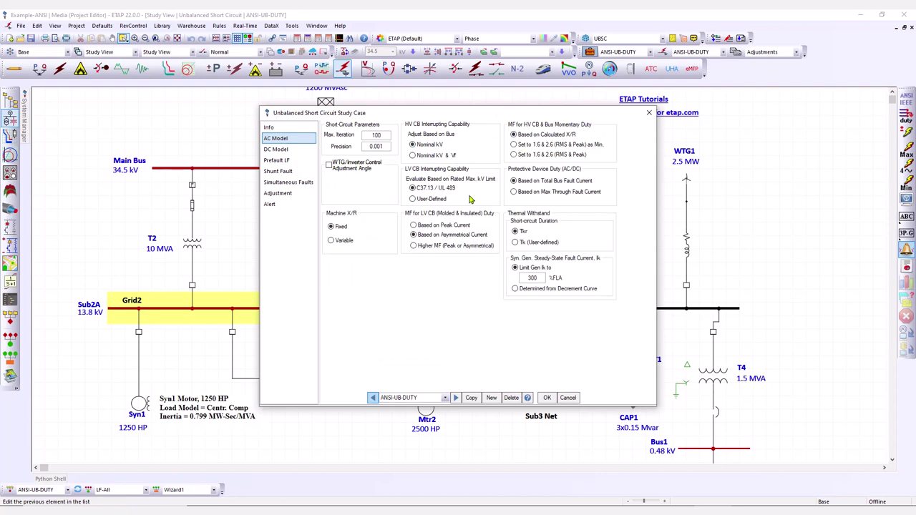
Turn on WTG/Inverter Control Adjustment Angle, then move to the DC Model page
{"action": "left_click", "coordinate": [296, 150]}
{"action": "left_click", "coordinate": [332, 169]}
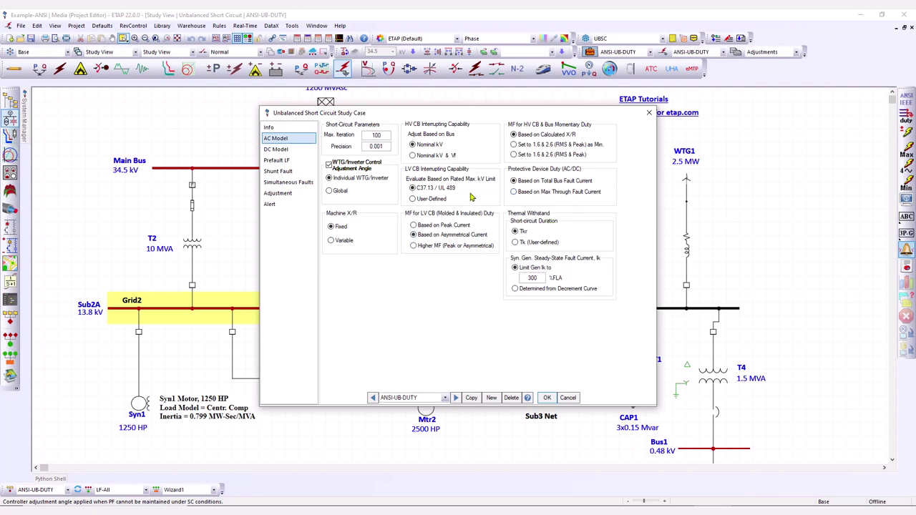
{"action": "left_click", "coordinate": [295, 149]}
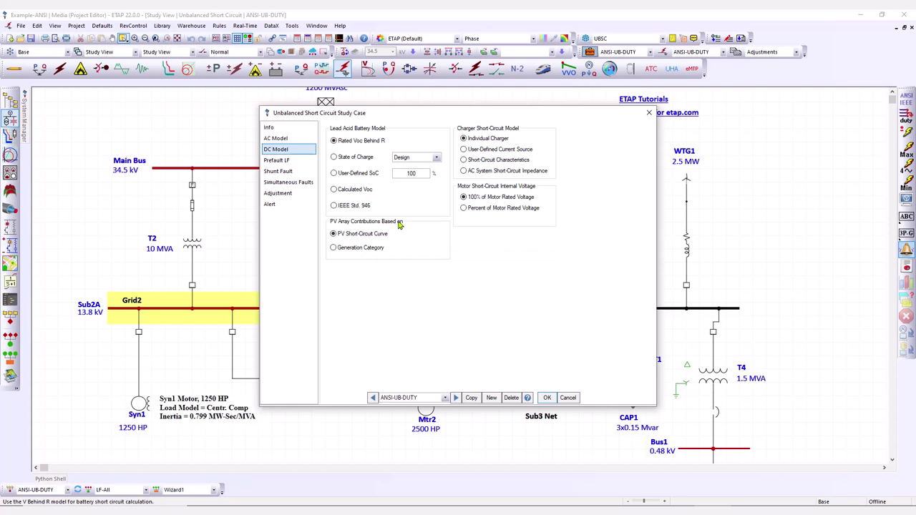
Keep PV array contributions on PV Short-Circuit Curve, then move to the Prefault LF page
{"action": "left_click", "coordinate": [366, 250]}
{"action": "left_click", "coordinate": [370, 236]}
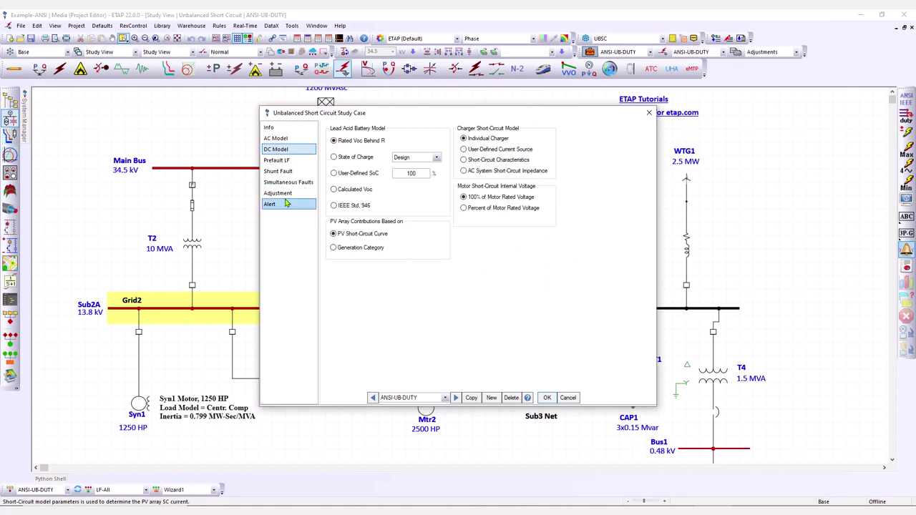
{"action": "left_click", "coordinate": [279, 160]}
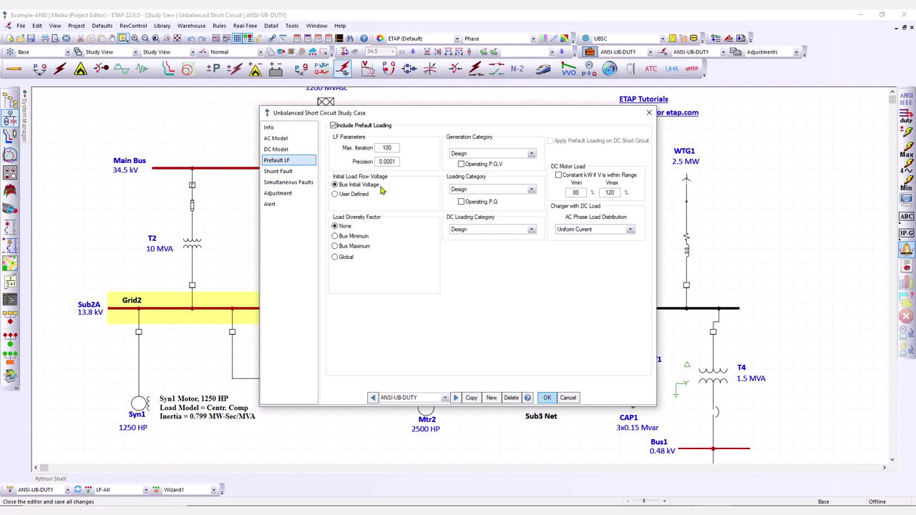
Keep Design for the Generation, Loading and DC Loading categories and accept the study case
{"action": "left_click", "coordinate": [521, 154]}
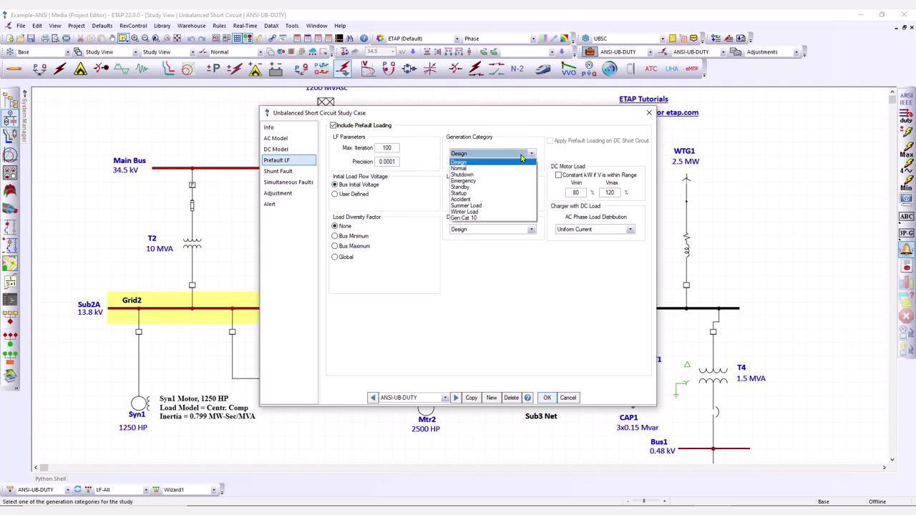
{"action": "left_click", "coordinate": [474, 161]}
{"action": "left_click", "coordinate": [494, 192]}
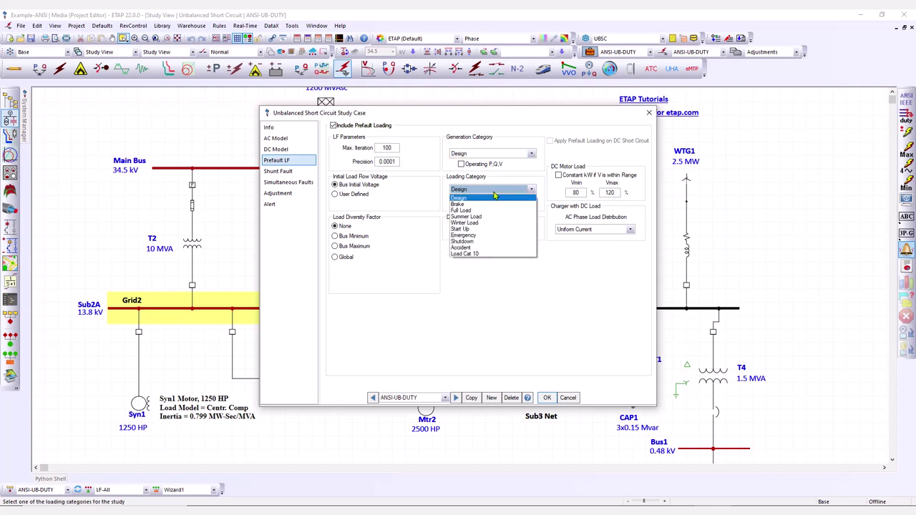
{"action": "left_click", "coordinate": [490, 197]}
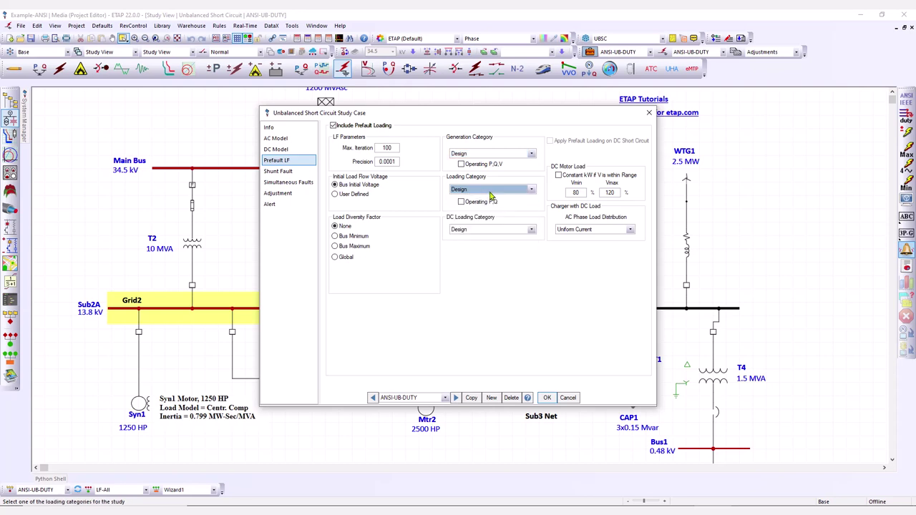
{"action": "left_click", "coordinate": [493, 229]}
{"action": "left_click", "coordinate": [494, 236]}
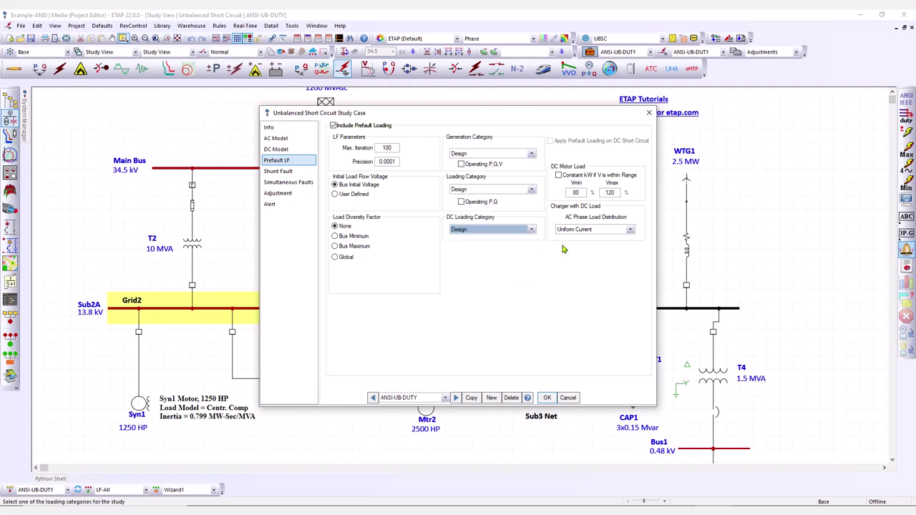
{"action": "left_click", "coordinate": [547, 397]}
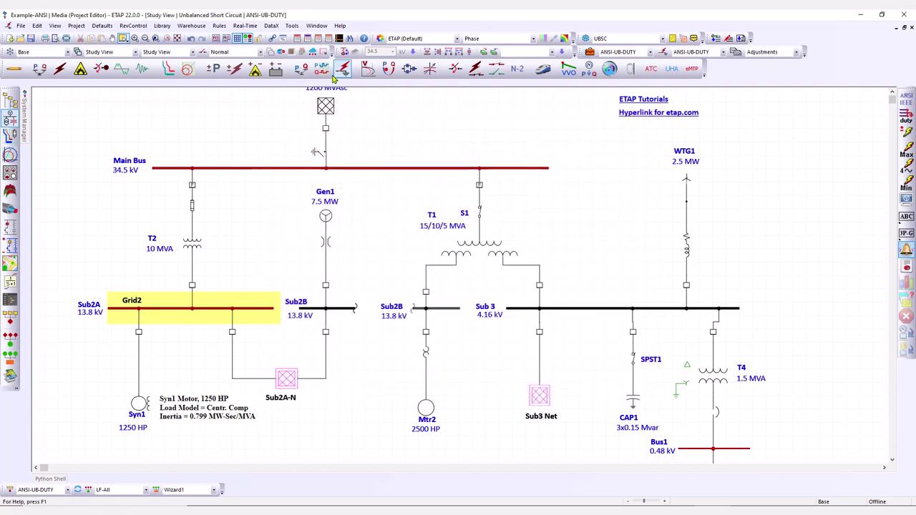
Run an unbalanced load flow with its study case unchanged
{"action": "left_click", "coordinate": [300, 68]}
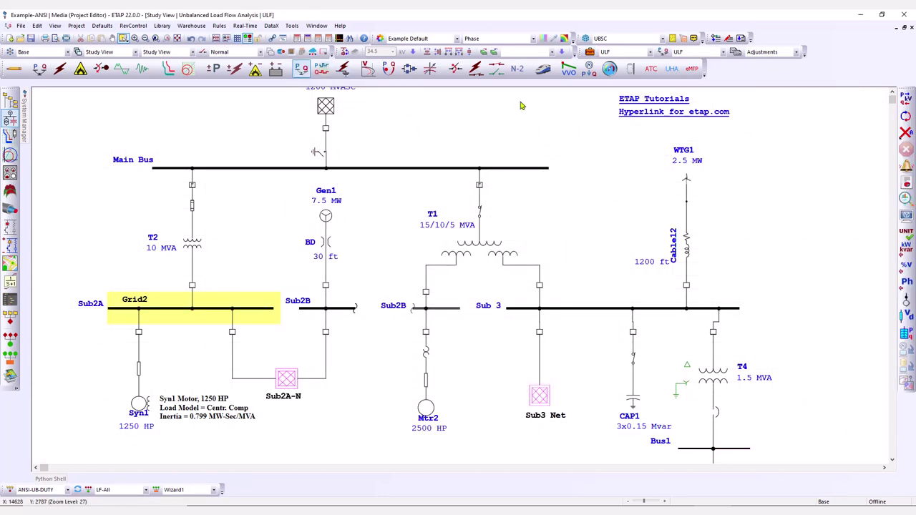
{"action": "left_click", "coordinate": [589, 52]}
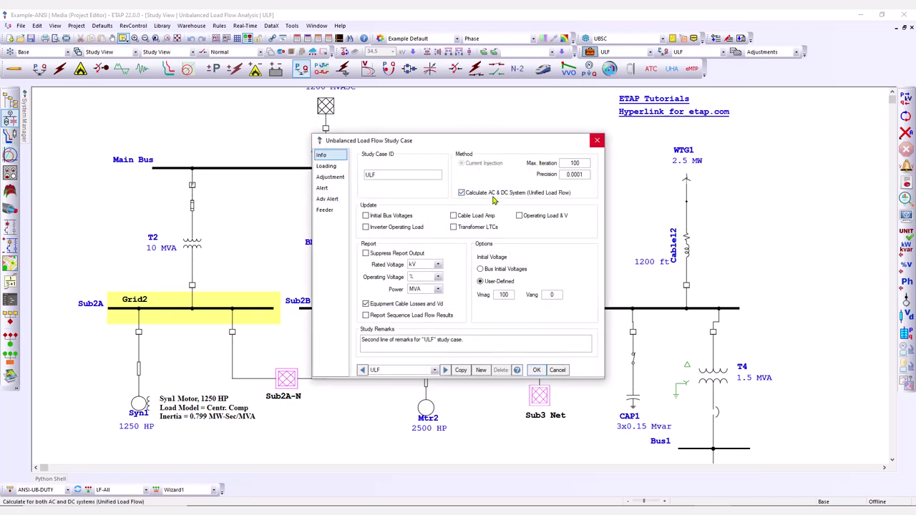
{"action": "left_click", "coordinate": [537, 370]}
{"action": "left_click", "coordinate": [905, 116]}
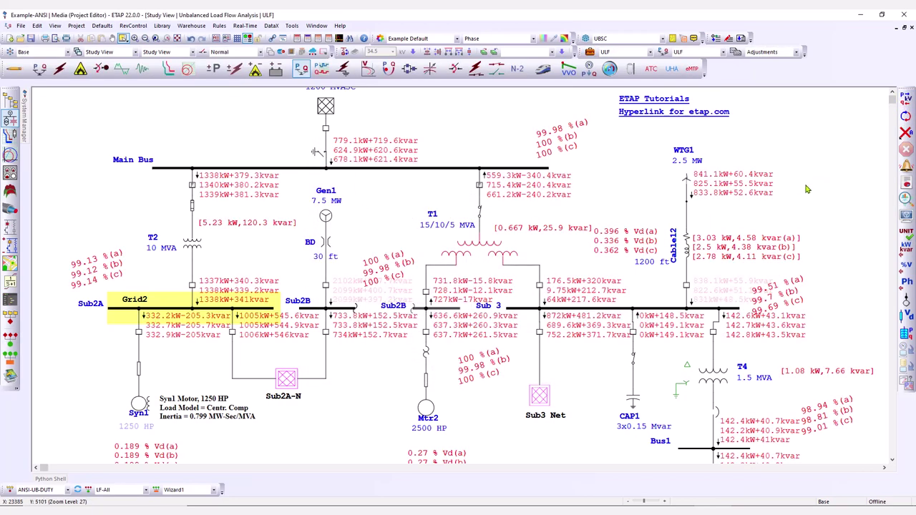
Open the DC System composite network, then return to Unbalanced Short Circuit mode
{"action": "scroll", "coordinate": [811, 244], "scroll_direction": "down", "scroll_amount": 1}
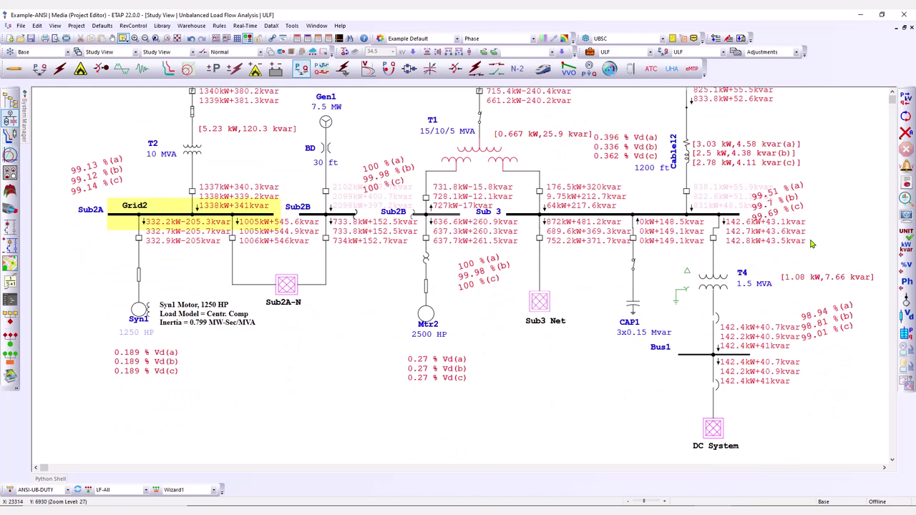
{"action": "double_click", "coordinate": [714, 427]}
{"action": "scroll", "coordinate": [571, 280], "scroll_direction": "down", "scroll_amount": 1}
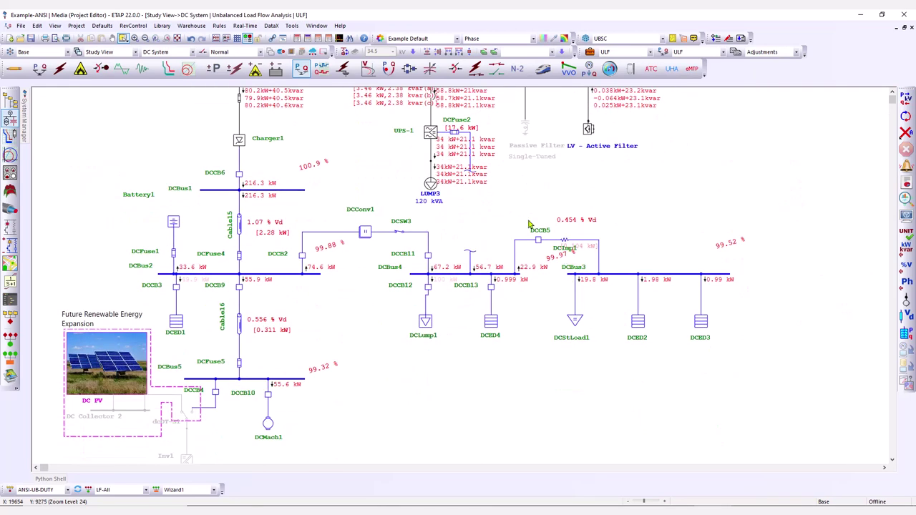
{"action": "scroll", "coordinate": [353, 195], "scroll_direction": "up", "scroll_amount": 1}
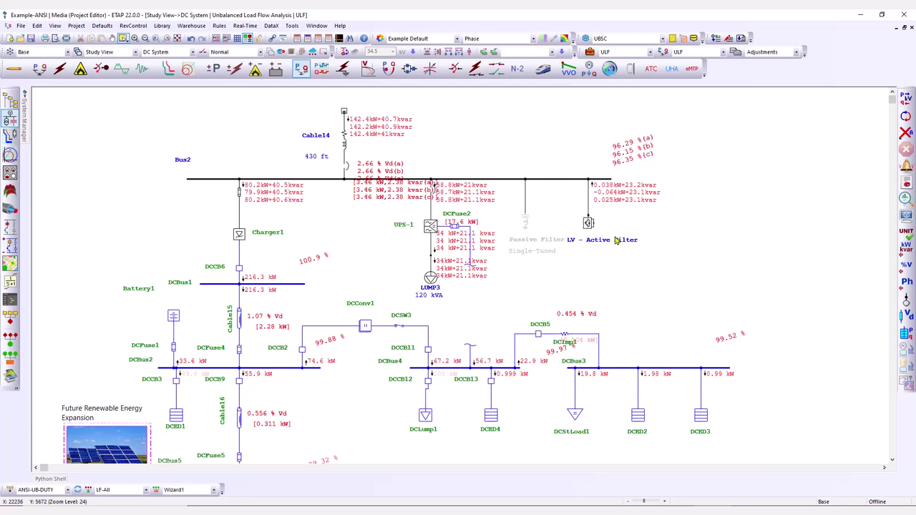
{"action": "left_click", "coordinate": [344, 68]}
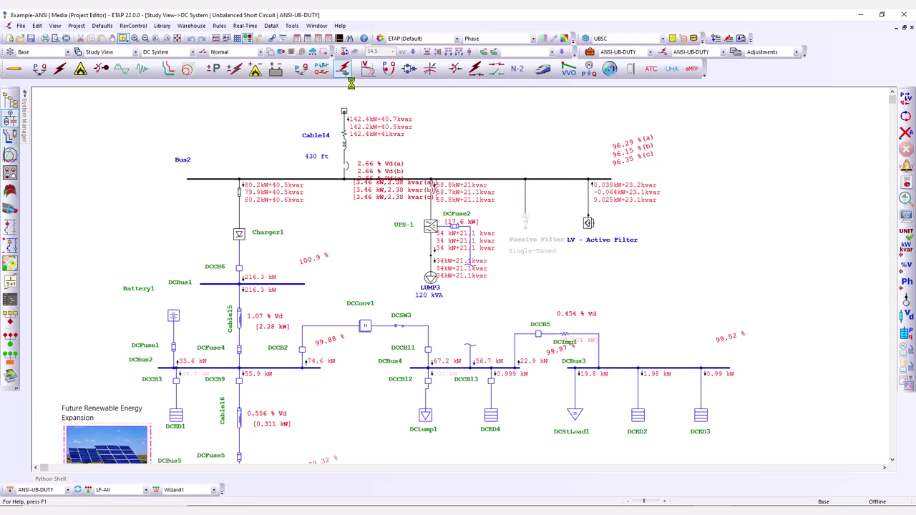
Check the study case's Prefault LF page and close it without changes
{"action": "left_click", "coordinate": [589, 52]}
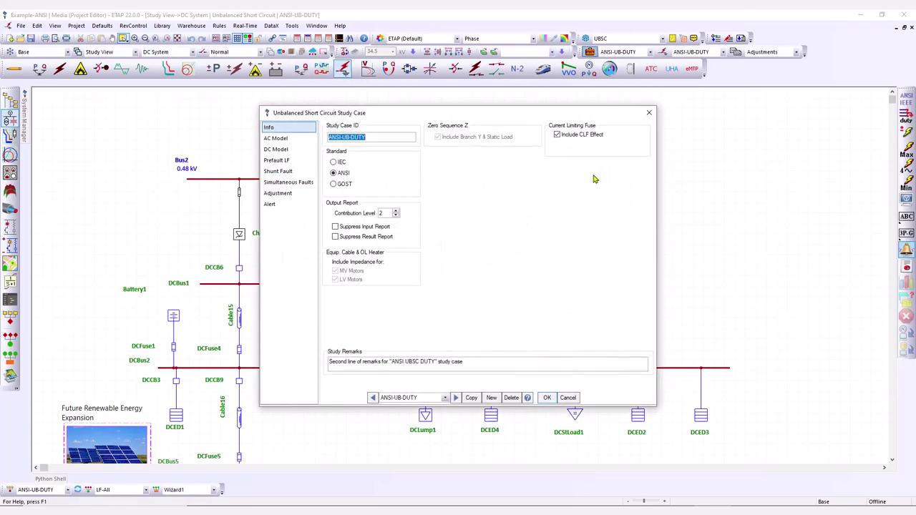
{"action": "left_click", "coordinate": [282, 163]}
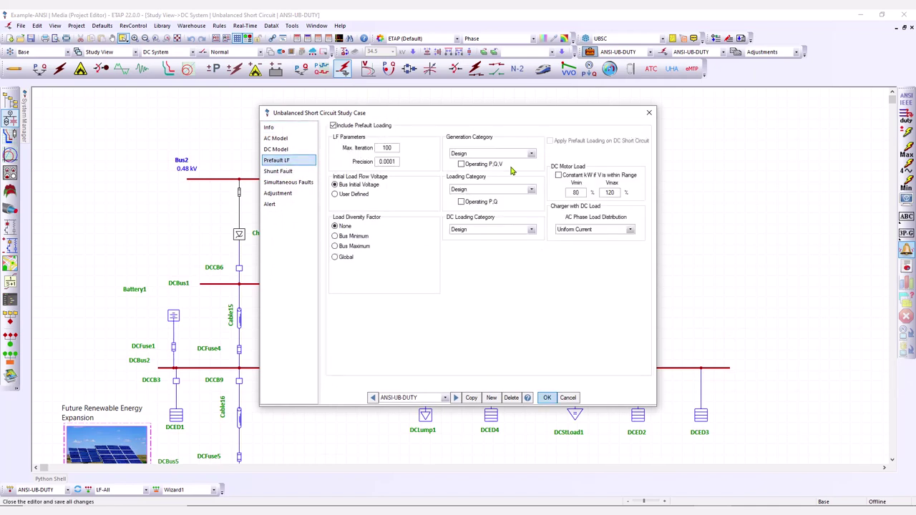
{"action": "left_click", "coordinate": [649, 112]}
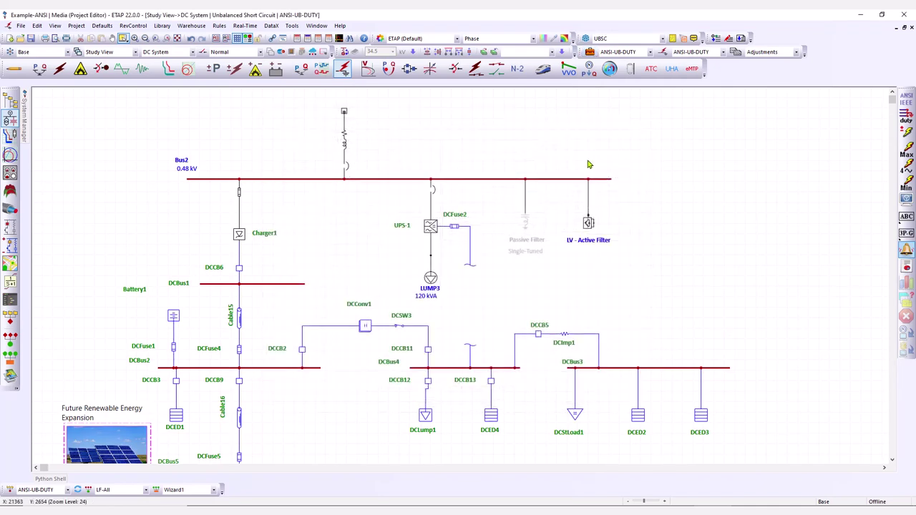
Review DC motor DCMach1's rating and loading data, then reopen the study case editor
{"action": "scroll", "coordinate": [304, 221], "scroll_direction": "down", "scroll_amount": 3}
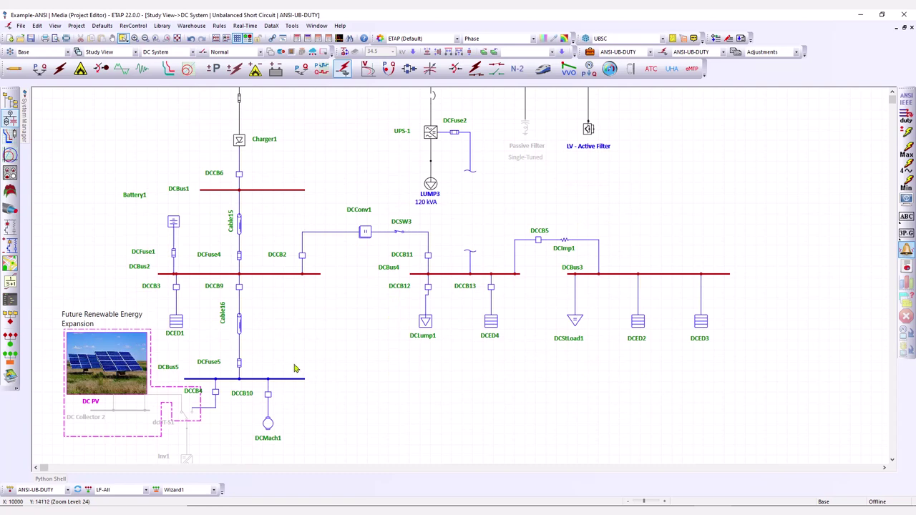
{"action": "left_click", "coordinate": [270, 425]}
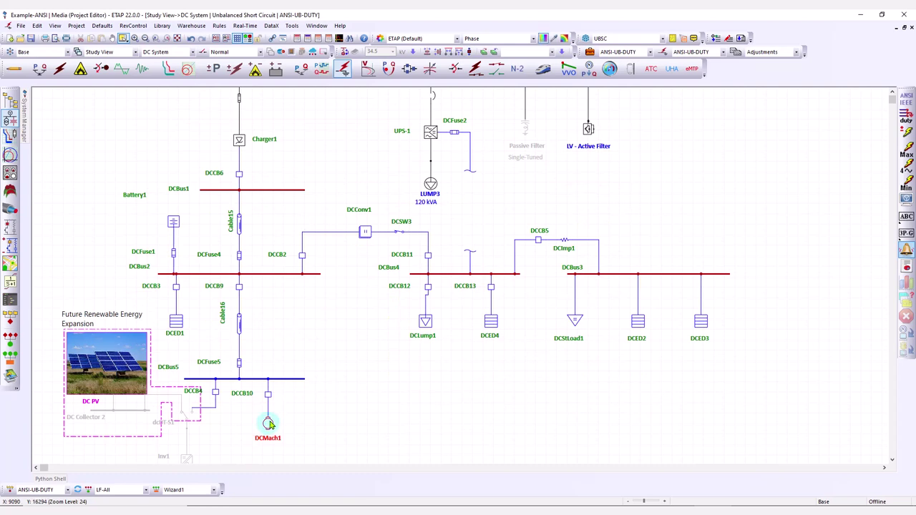
{"action": "double_click", "coordinate": [270, 424]}
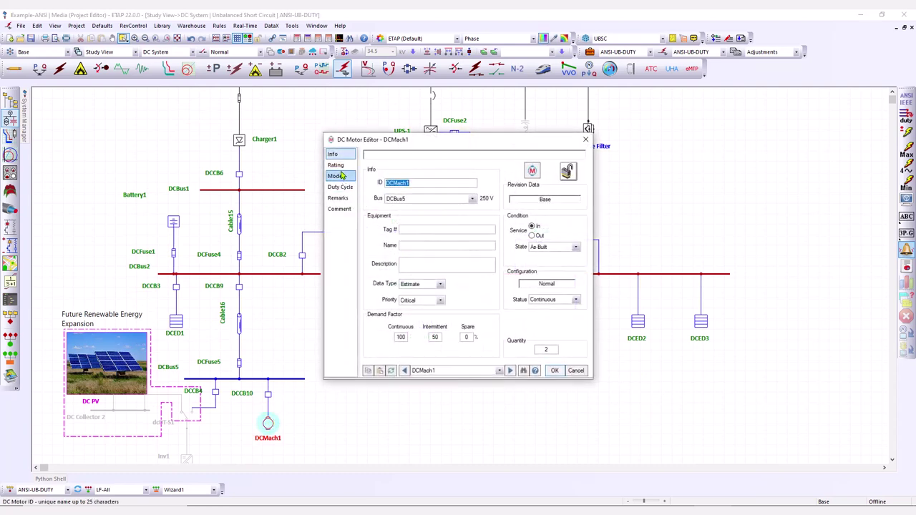
{"action": "left_click", "coordinate": [335, 164]}
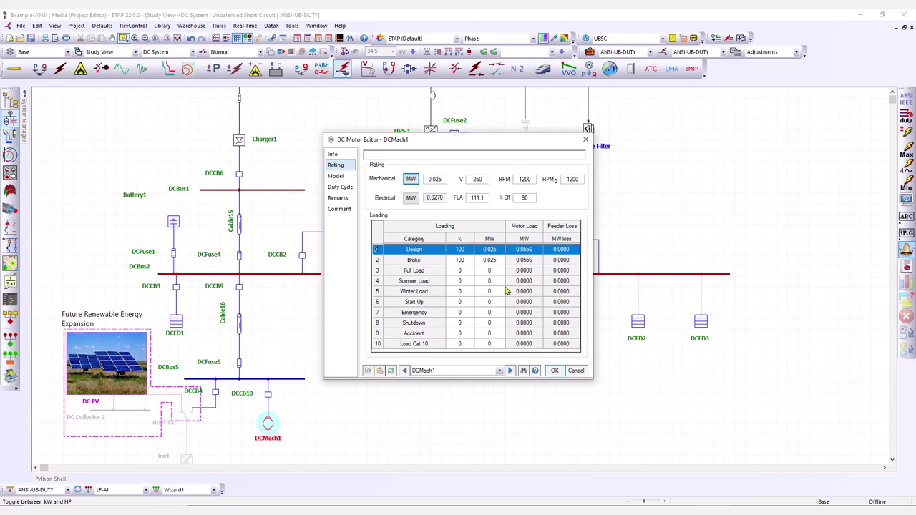
{"action": "left_click", "coordinate": [555, 370]}
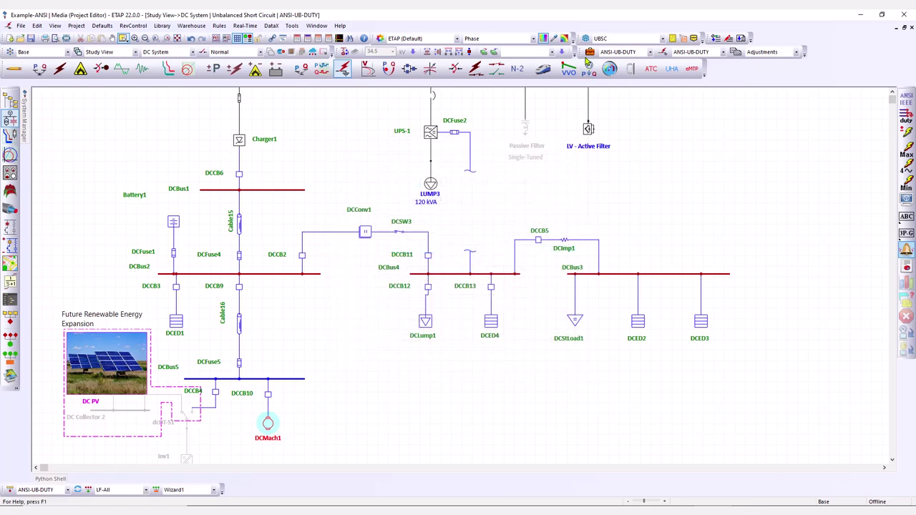
{"action": "left_click", "coordinate": [589, 52]}
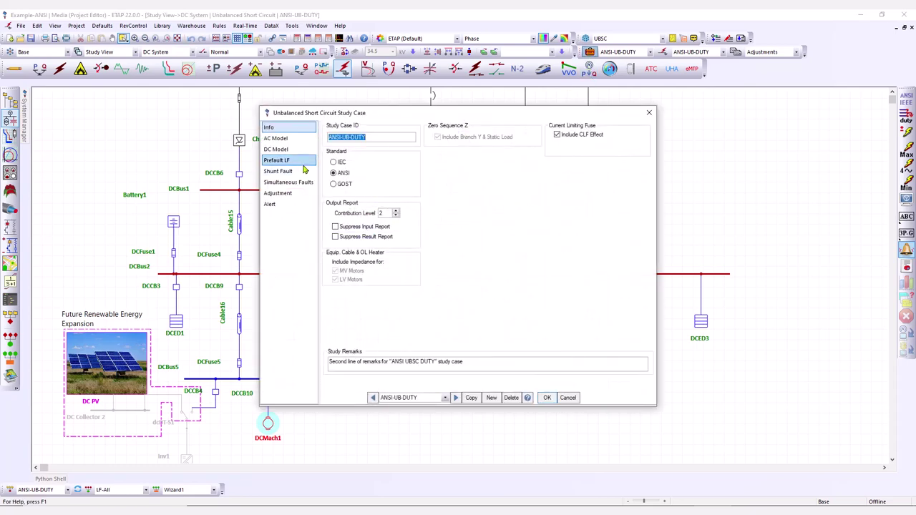
Move from the Prefault LF page to the Shunt Fault bus list
{"action": "left_click", "coordinate": [293, 162]}
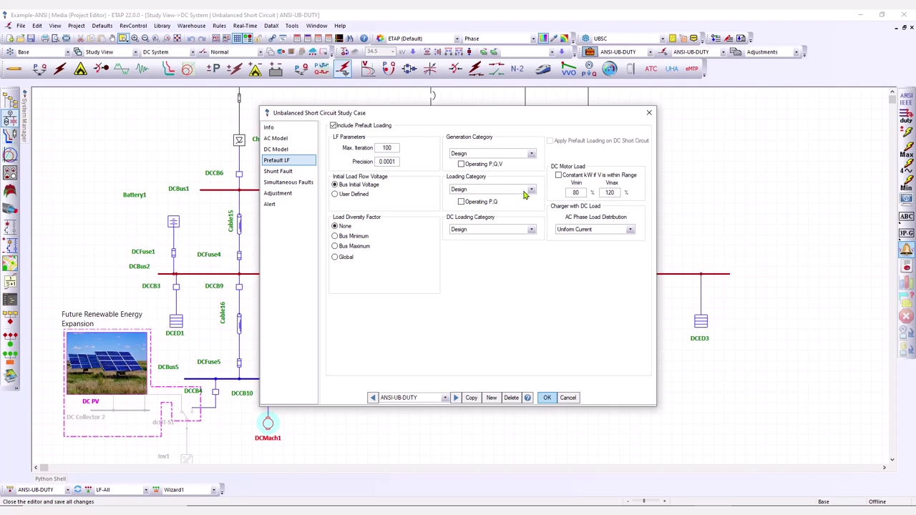
{"action": "key", "text": "Down"}
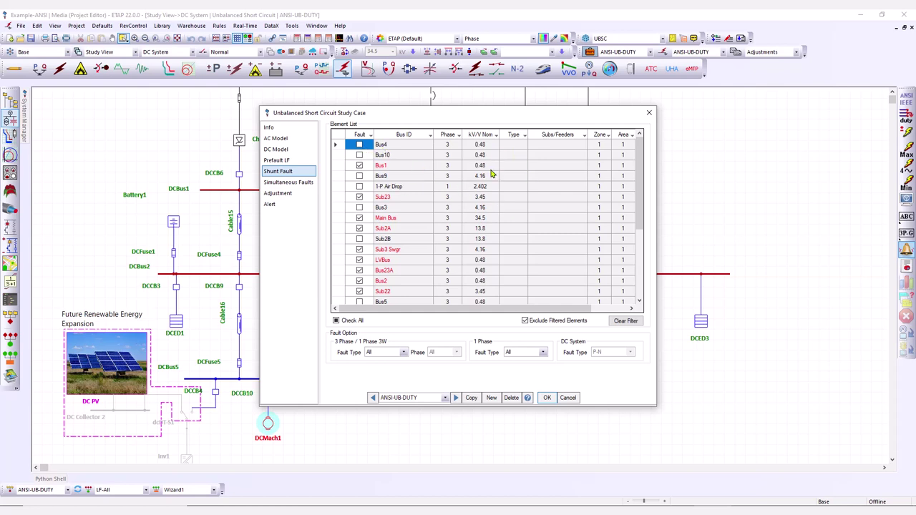
Filter the bus list to faulted buses only, then restore all buses
{"action": "scroll", "coordinate": [419, 191], "scroll_direction": "down", "scroll_amount": 3}
{"action": "scroll", "coordinate": [417, 190], "scroll_direction": "up", "scroll_amount": 3}
{"action": "left_click", "coordinate": [370, 135]}
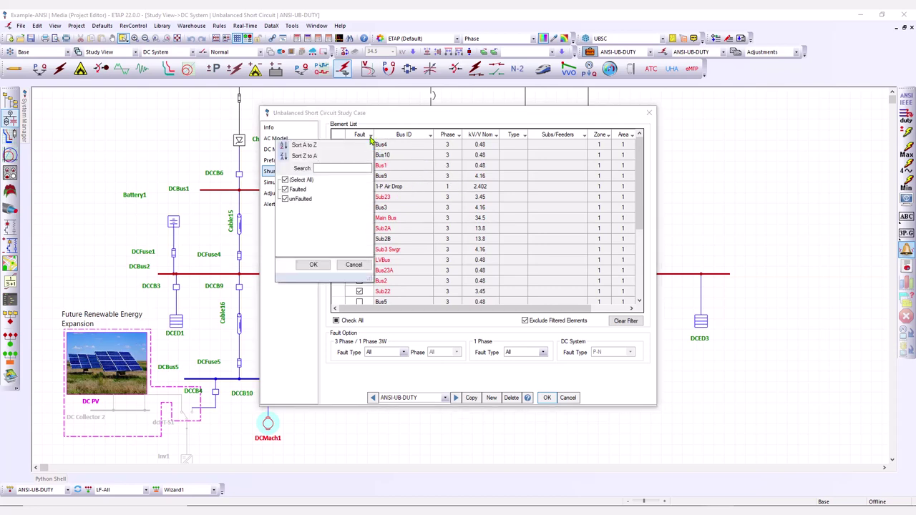
{"action": "left_click", "coordinate": [300, 180]}
{"action": "left_click", "coordinate": [296, 189]}
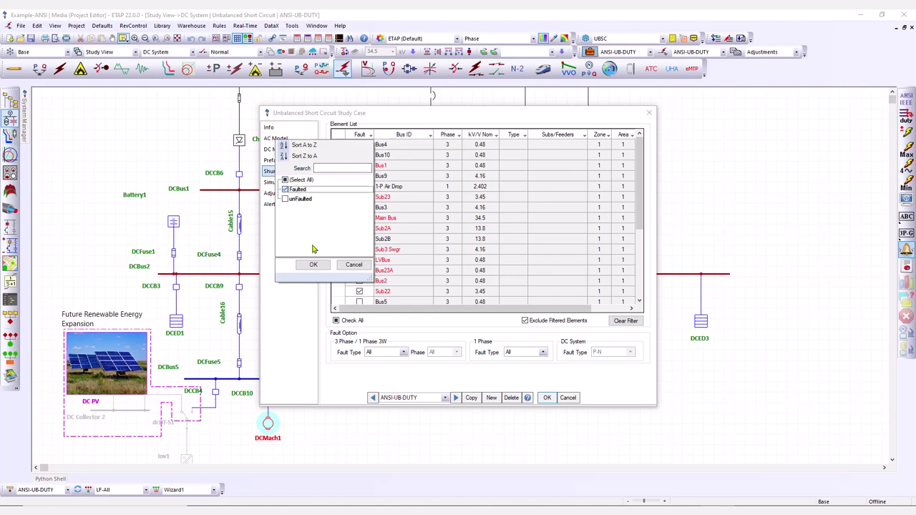
{"action": "left_click", "coordinate": [313, 266]}
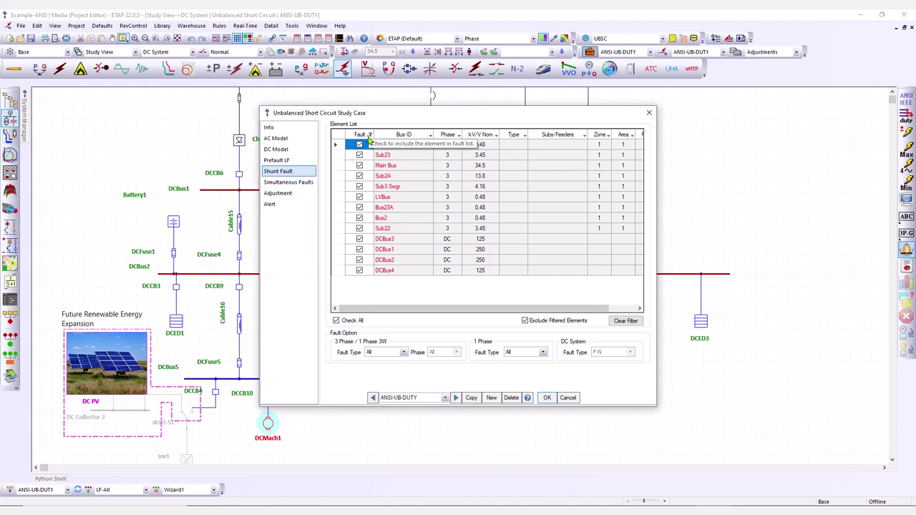
{"action": "left_click", "coordinate": [430, 134]}
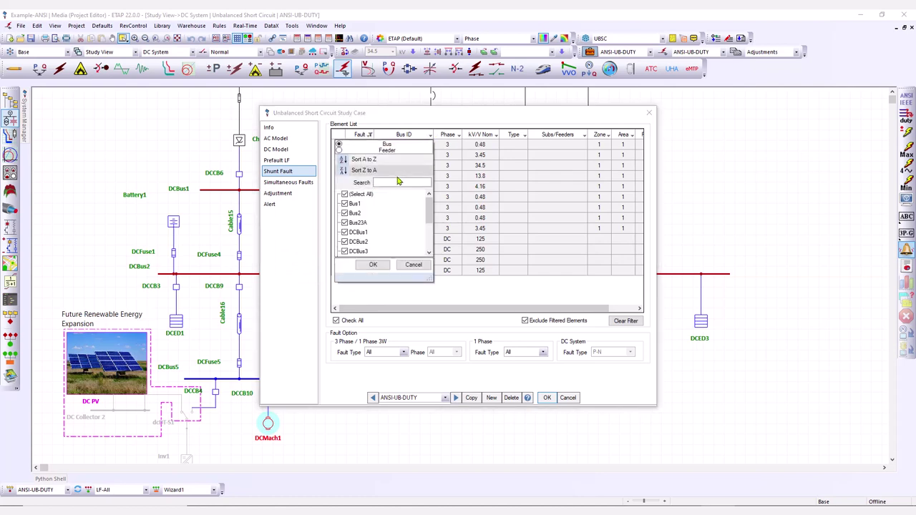
{"action": "scroll", "coordinate": [390, 213], "scroll_direction": "down", "scroll_amount": 3}
{"action": "scroll", "coordinate": [390, 213], "scroll_direction": "up", "scroll_amount": 3}
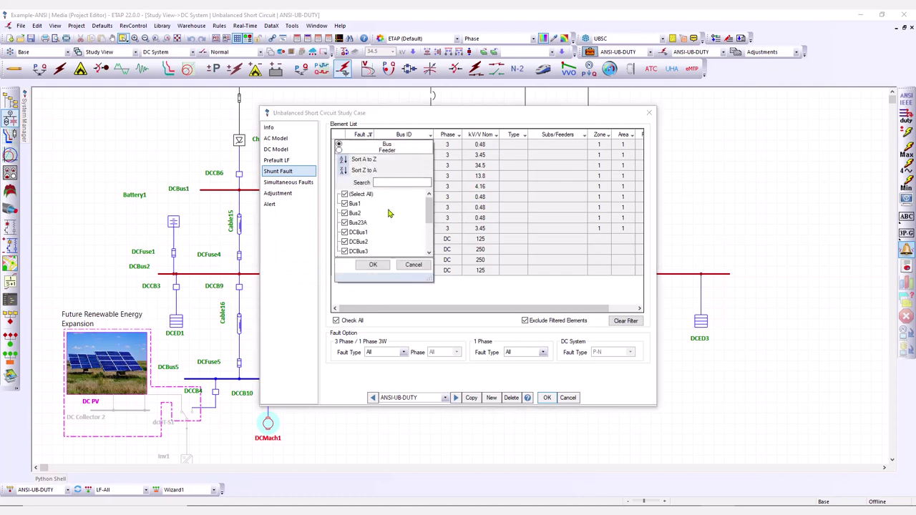
{"action": "left_click", "coordinate": [412, 265]}
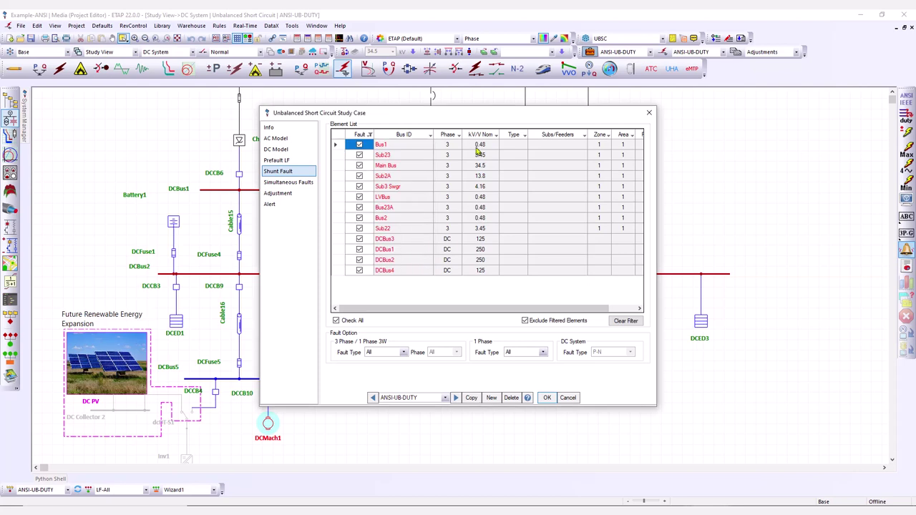
{"action": "left_click", "coordinate": [370, 135]}
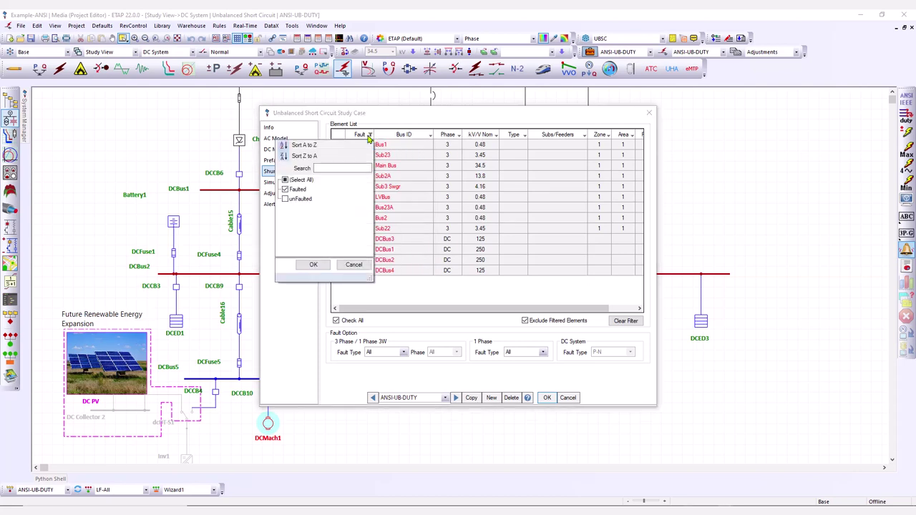
{"action": "left_click", "coordinate": [301, 181]}
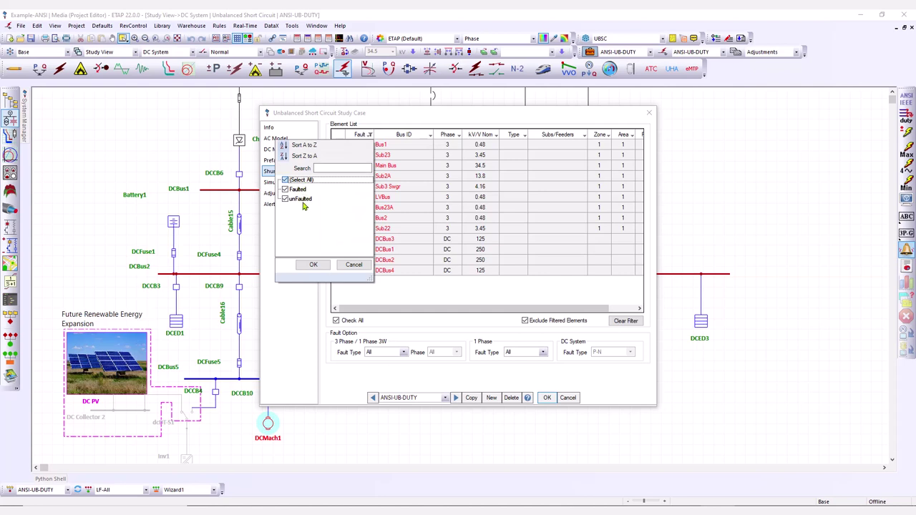
{"action": "left_click", "coordinate": [312, 264]}
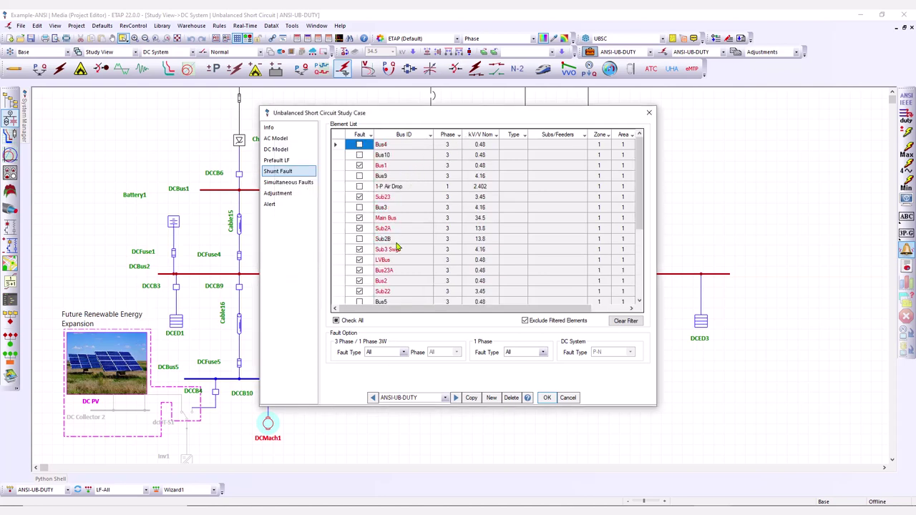
Check the nominal kV filter without changes and adjust the bus list view
{"action": "scroll", "coordinate": [398, 247], "scroll_direction": "down", "scroll_amount": 3}
{"action": "scroll", "coordinate": [399, 269], "scroll_direction": "down", "scroll_amount": 1}
{"action": "scroll", "coordinate": [402, 262], "scroll_direction": "up", "scroll_amount": 5}
{"action": "left_click", "coordinate": [495, 135]}
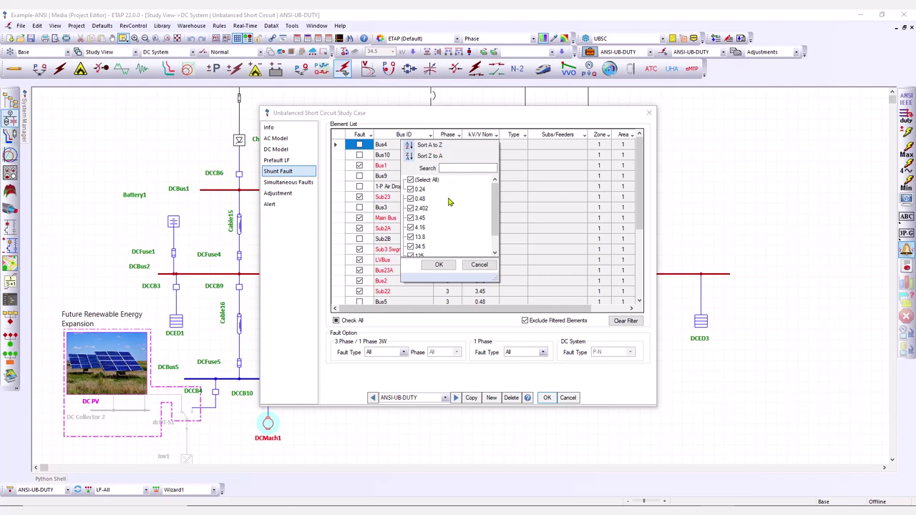
{"action": "left_click", "coordinate": [483, 123]}
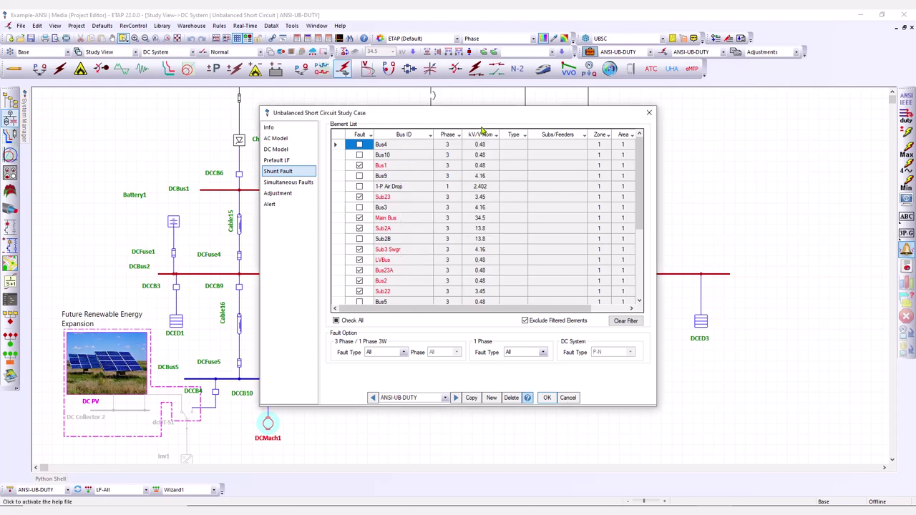
{"action": "left_click_drag", "start_coordinate": [549, 309], "coordinate": [578, 309]}
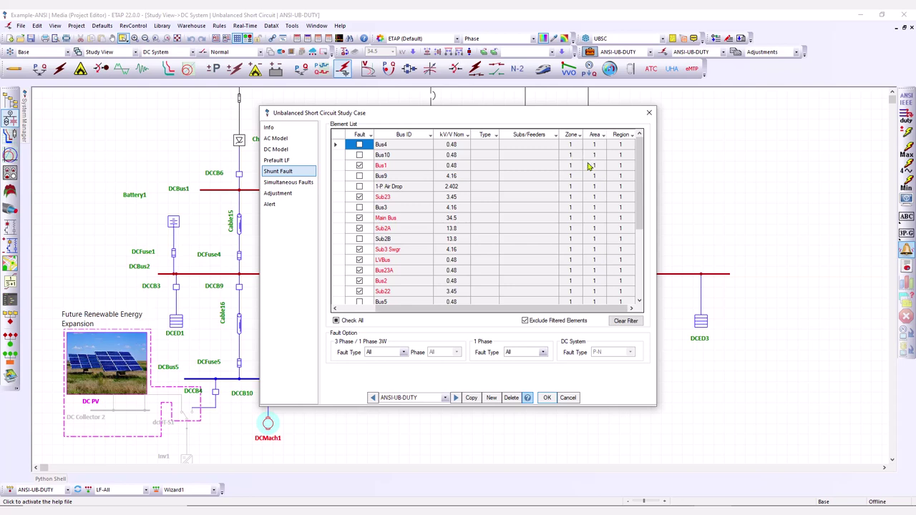
{"action": "left_click_drag", "start_coordinate": [564, 309], "coordinate": [481, 311]}
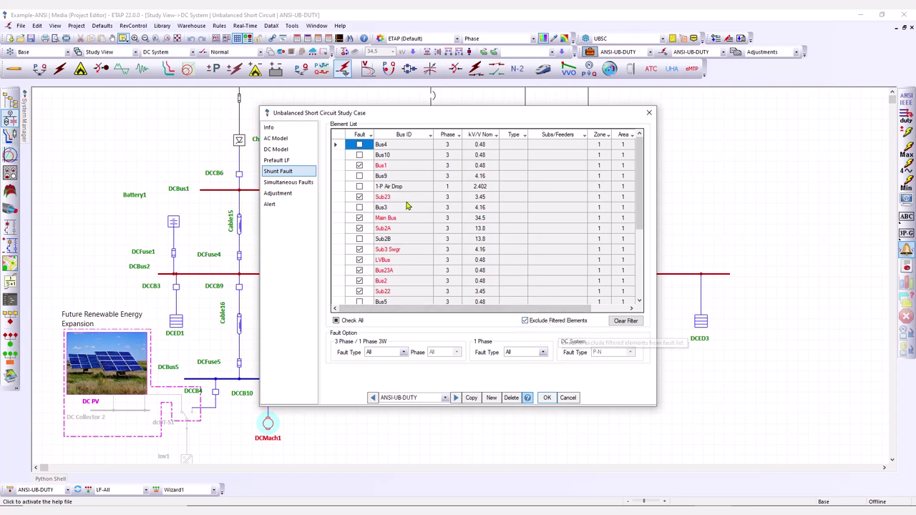
Untick Bus1, Bus2 and Bus3 in the Bus ID filter and apply it
{"action": "left_click", "coordinate": [370, 136]}
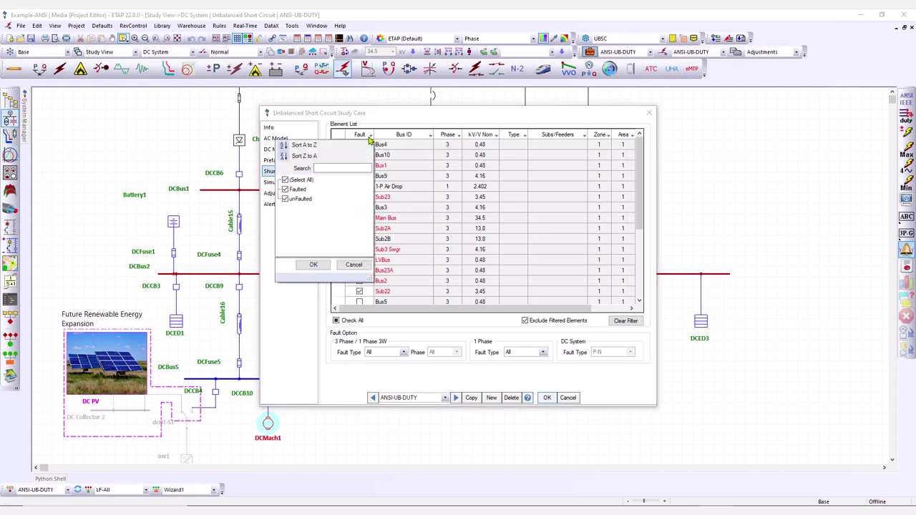
{"action": "left_click", "coordinate": [430, 135]}
{"action": "left_click", "coordinate": [430, 134]}
{"action": "scroll", "coordinate": [365, 218], "scroll_direction": "down", "scroll_amount": 3}
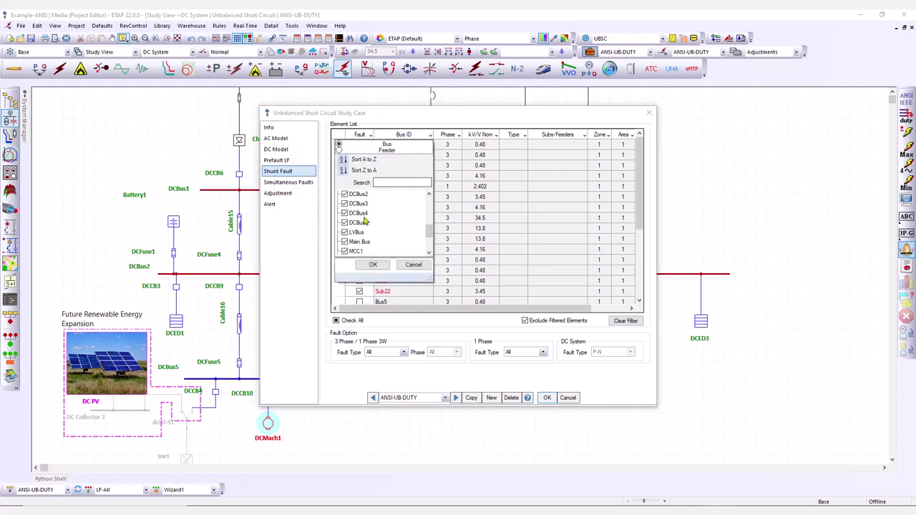
{"action": "scroll", "coordinate": [354, 209], "scroll_direction": "up", "scroll_amount": 3}
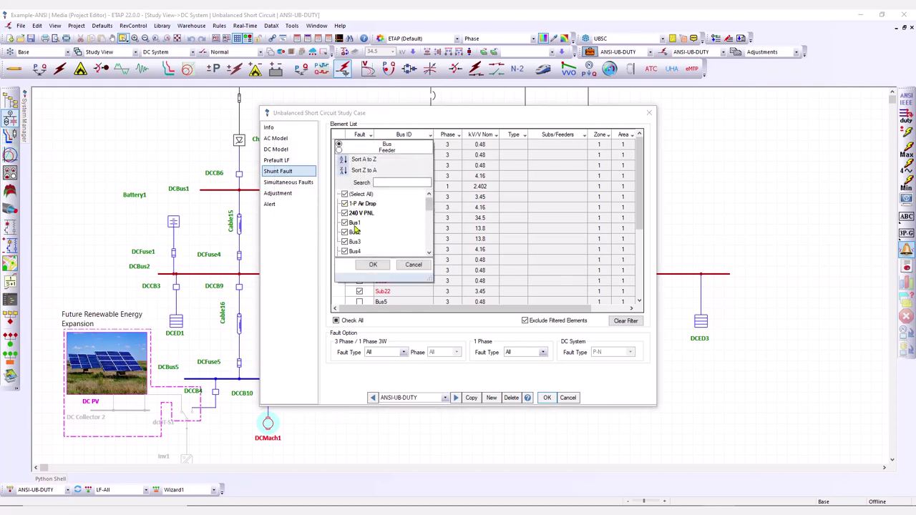
{"action": "left_click", "coordinate": [351, 223]}
{"action": "left_click", "coordinate": [351, 232]}
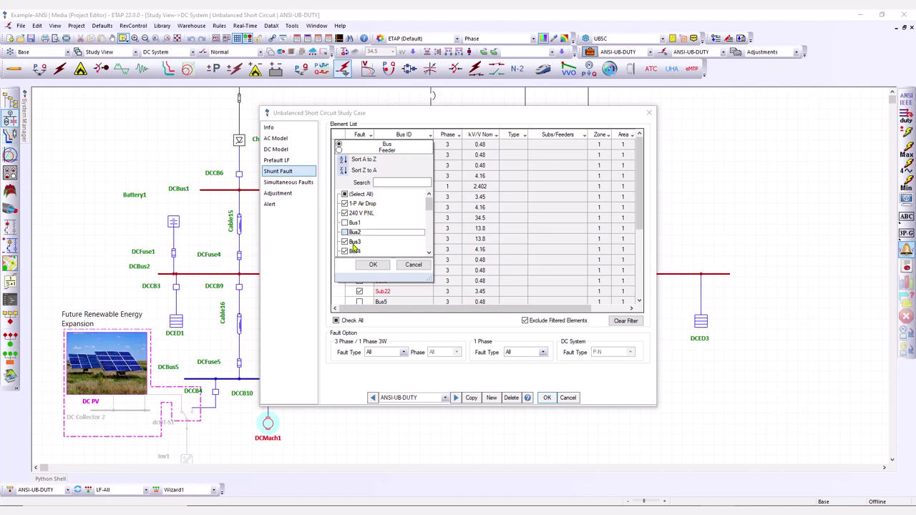
{"action": "left_click", "coordinate": [345, 243]}
{"action": "left_click", "coordinate": [373, 264]}
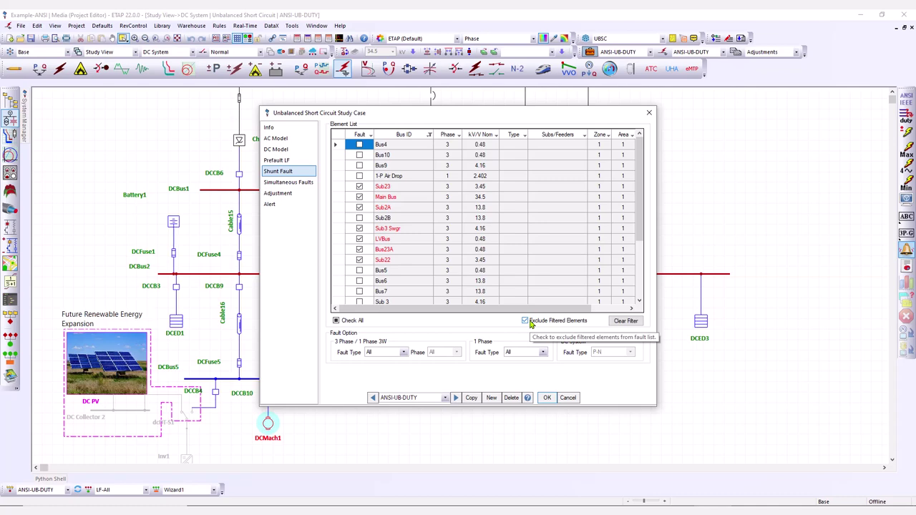
Accept the study case, then find Bus1 on the one-line diagram via Ctrl+F search
{"action": "left_click", "coordinate": [546, 397]}
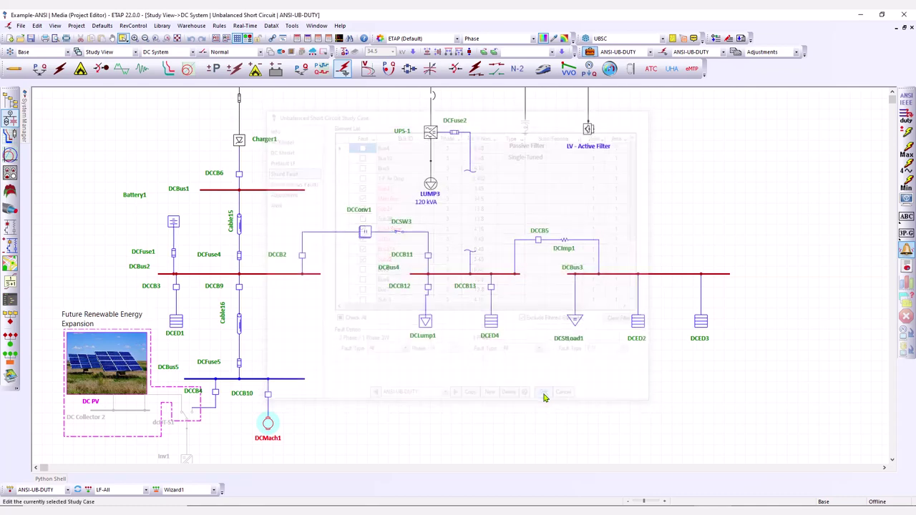
{"action": "scroll", "coordinate": [654, 215], "scroll_direction": "up", "scroll_amount": 3}
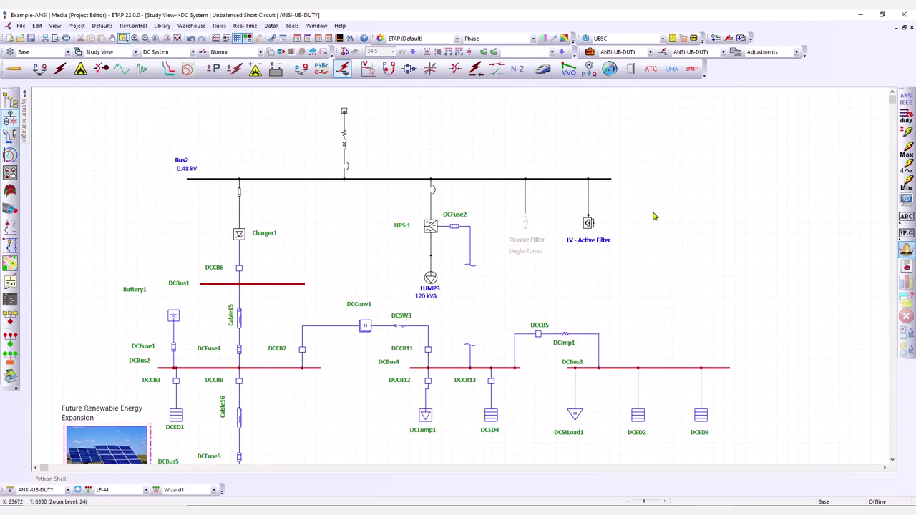
{"action": "key", "text": "ctrl+f"}
{"action": "type", "text": "Bus"}
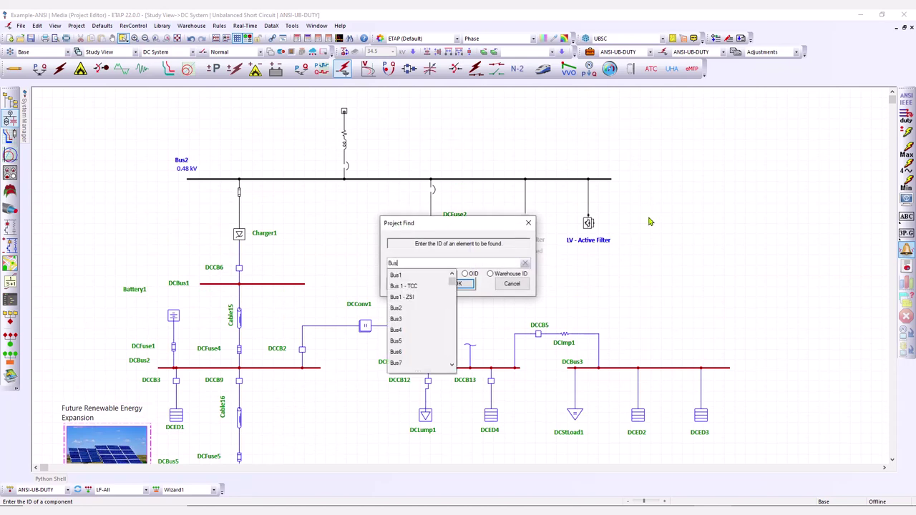
{"action": "left_click", "coordinate": [414, 275]}
{"action": "left_click", "coordinate": [459, 285]}
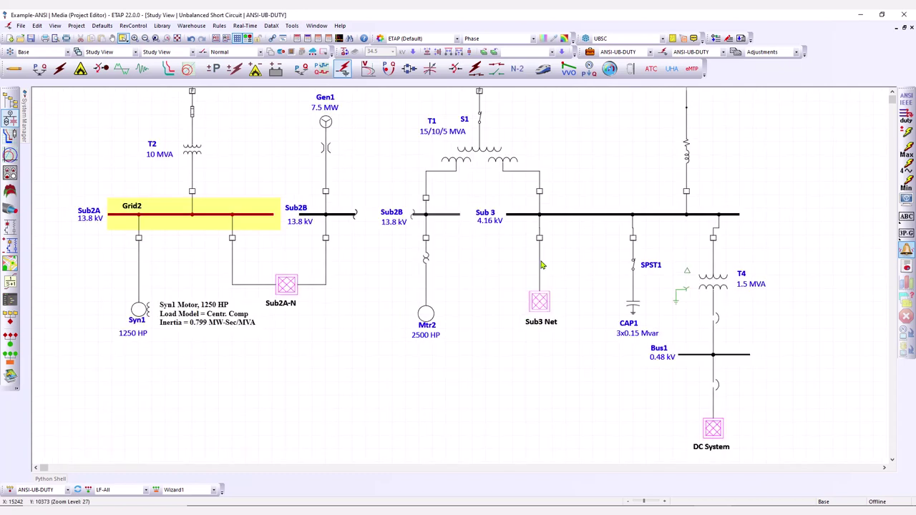
Reopen the ANSI-UB-DUTY study case editor from the study case toolbar
{"action": "scroll", "coordinate": [471, 214], "scroll_direction": "up", "scroll_amount": 2}
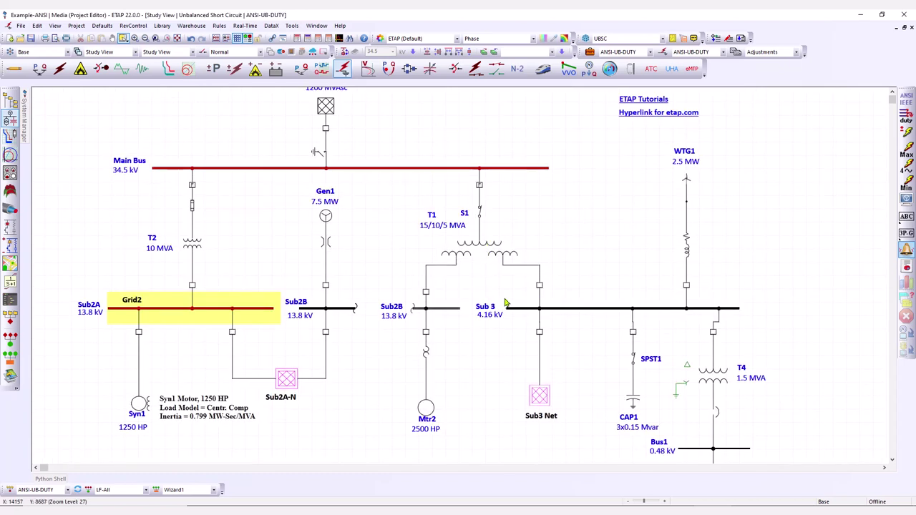
{"action": "scroll", "coordinate": [737, 358], "scroll_direction": "down", "scroll_amount": 3}
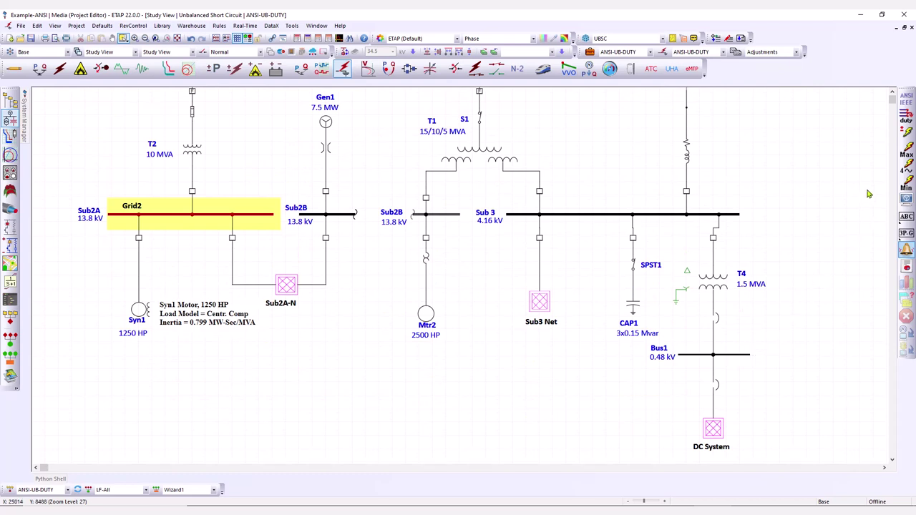
{"action": "left_click", "coordinate": [589, 51]}
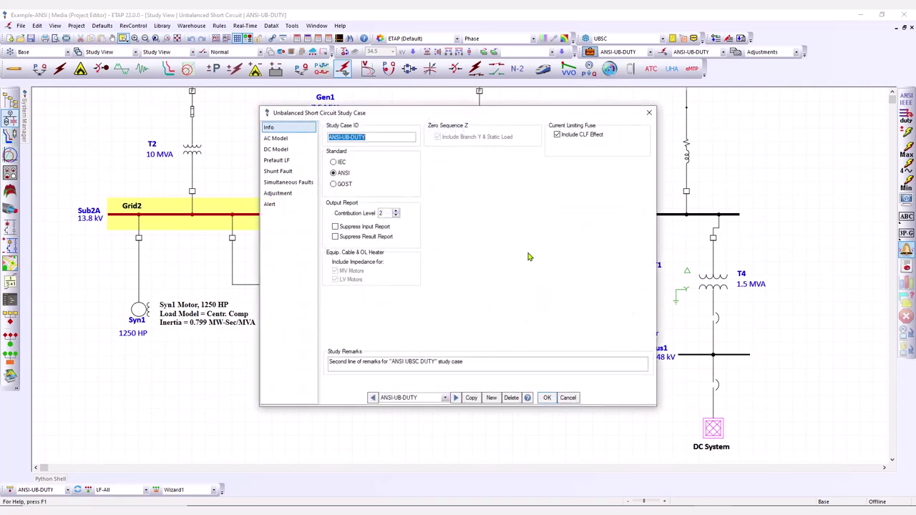
Tick Bus1 in the Shunt Fault Bus ID filter and confirm the study case with OK
{"action": "left_click", "coordinate": [279, 171]}
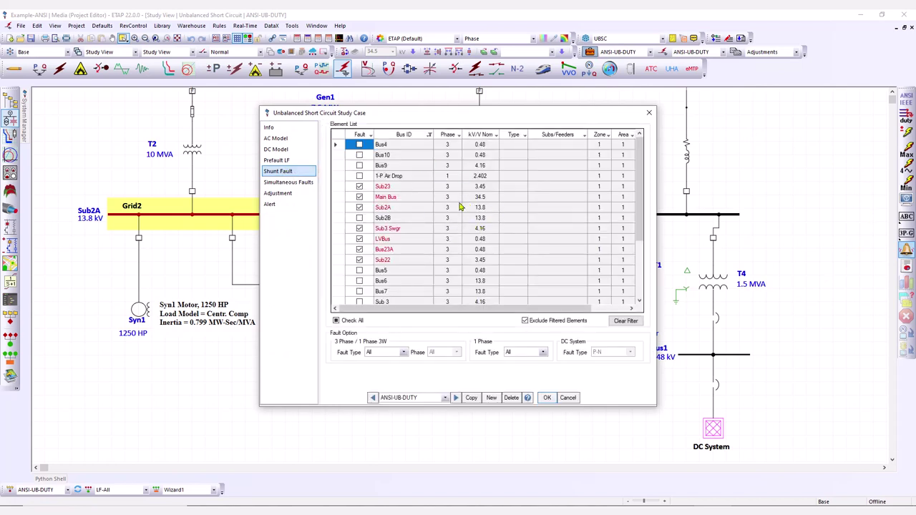
{"action": "left_click", "coordinate": [430, 136]}
{"action": "left_click", "coordinate": [344, 223]}
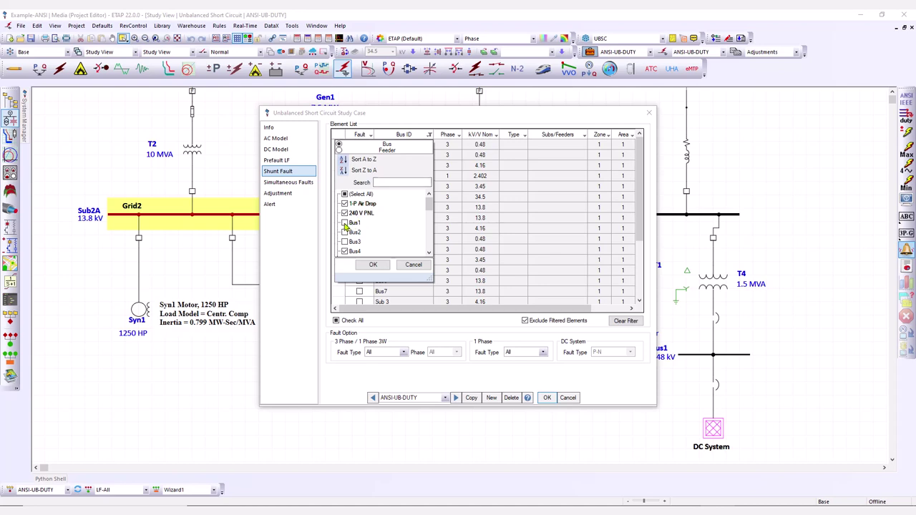
{"action": "left_click", "coordinate": [369, 264]}
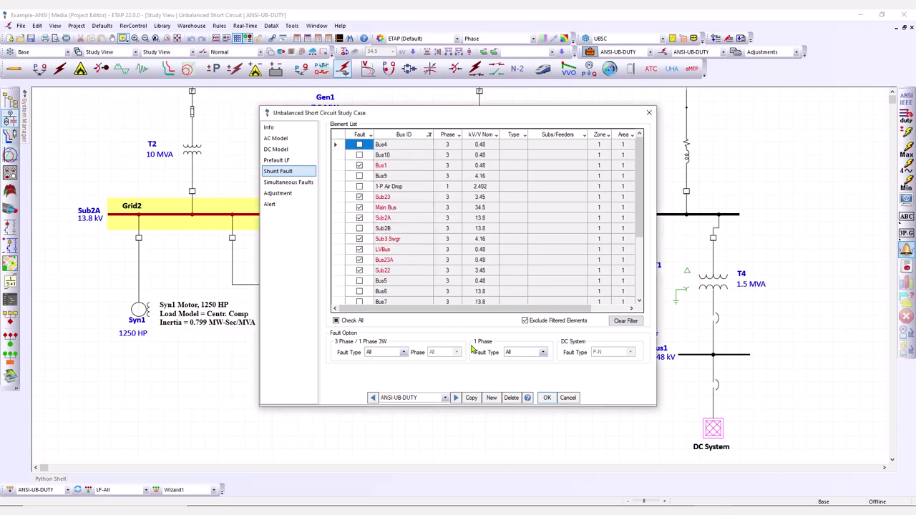
{"action": "left_click", "coordinate": [545, 397]}
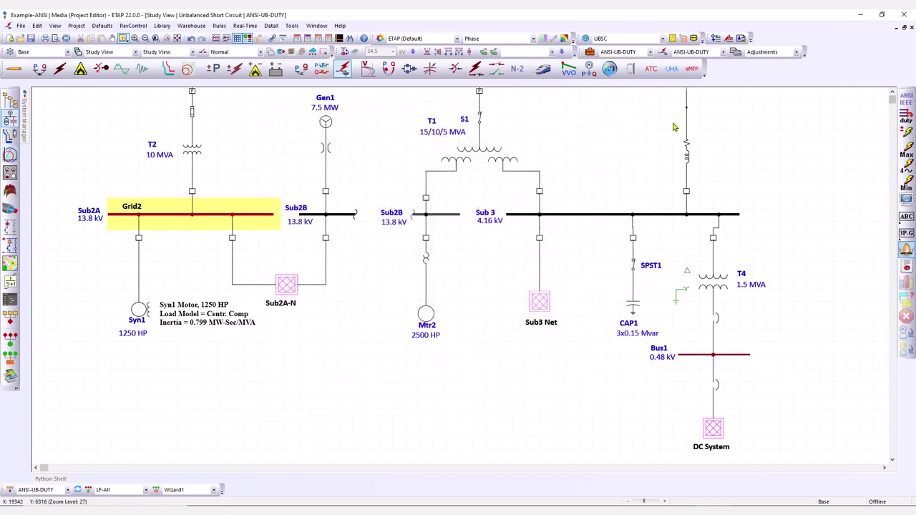
Reopen the unbalanced study case on Shunt Fault and inspect the Bus ID filter unchanged
{"action": "left_click", "coordinate": [590, 52]}
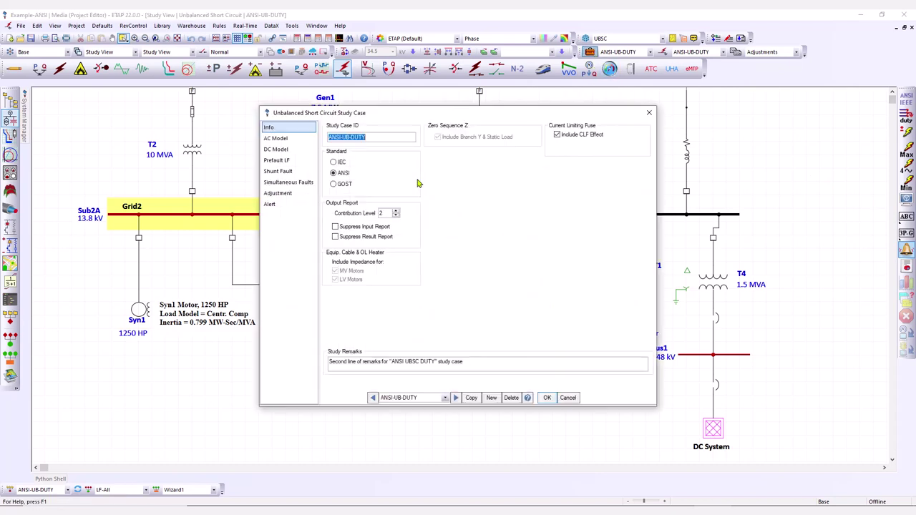
{"action": "left_click", "coordinate": [284, 171]}
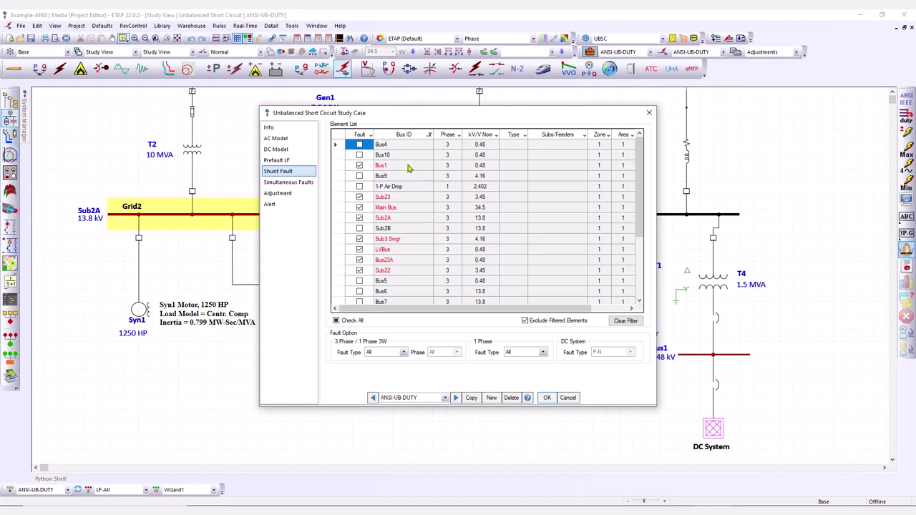
{"action": "left_click", "coordinate": [430, 136]}
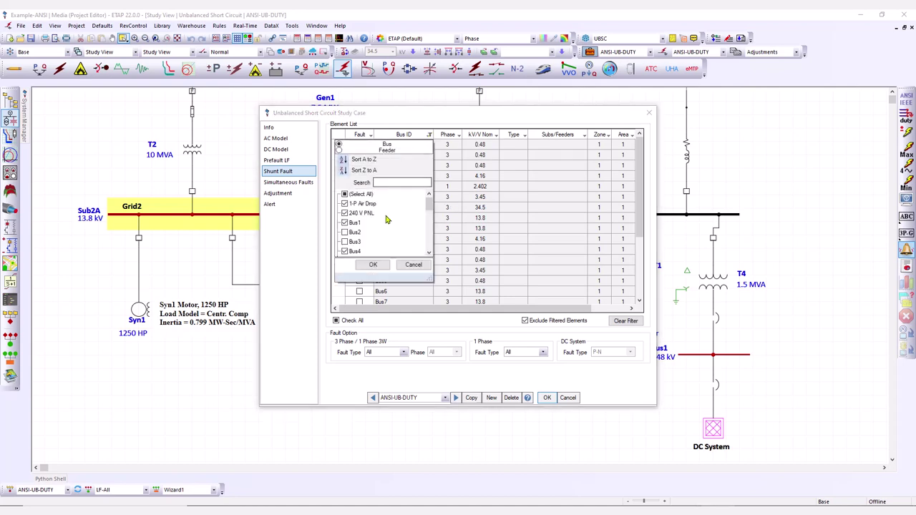
{"action": "scroll", "coordinate": [386, 219], "scroll_direction": "down", "scroll_amount": 3}
{"action": "scroll", "coordinate": [386, 219], "scroll_direction": "up", "scroll_amount": 3}
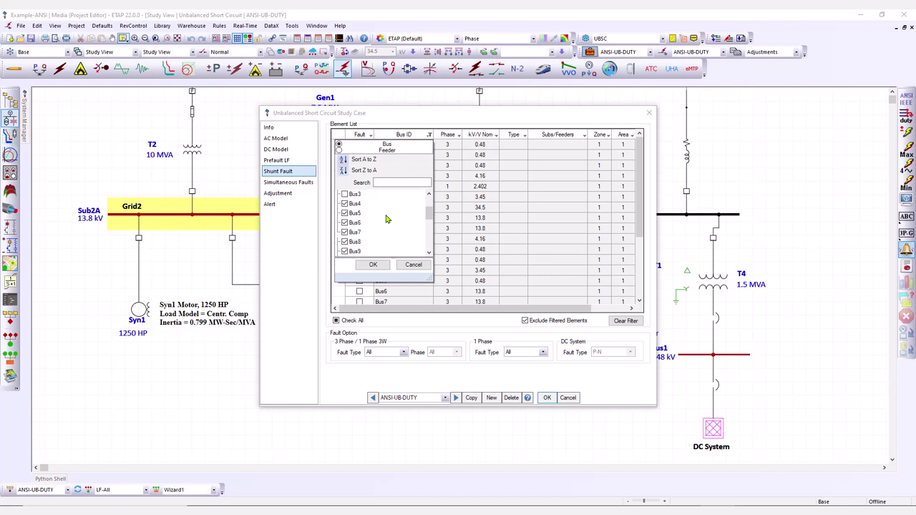
{"action": "left_click", "coordinate": [405, 124]}
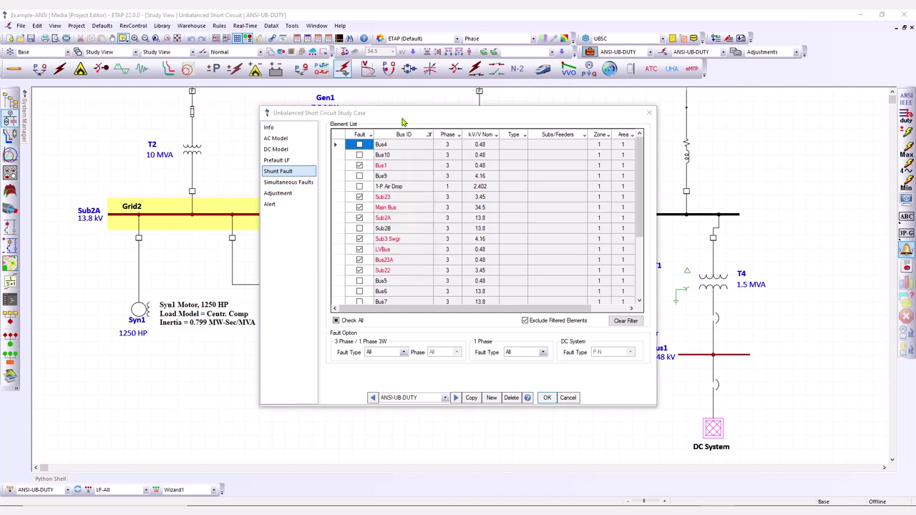
Reapply the Bus ID filter and toggle Exclude Filtered Elements off and back on
{"action": "left_click", "coordinate": [429, 136]}
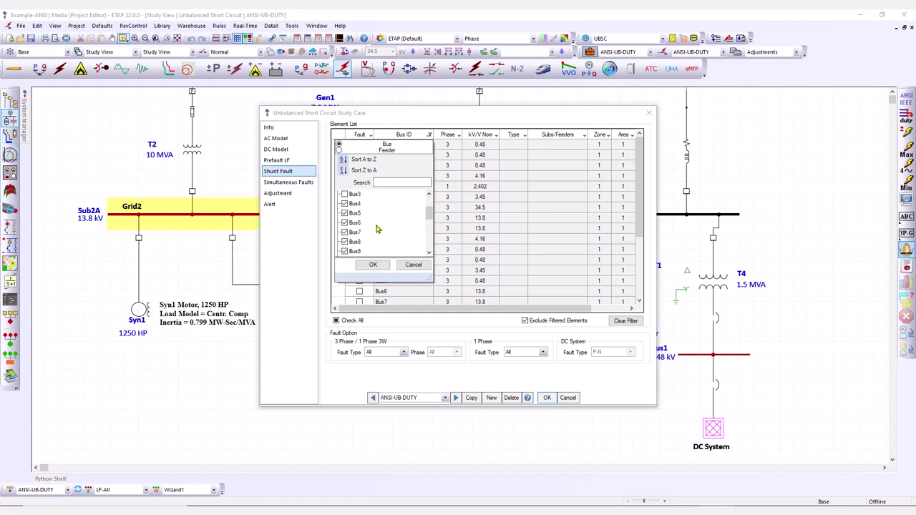
{"action": "scroll", "coordinate": [378, 229], "scroll_direction": "up", "scroll_amount": 2}
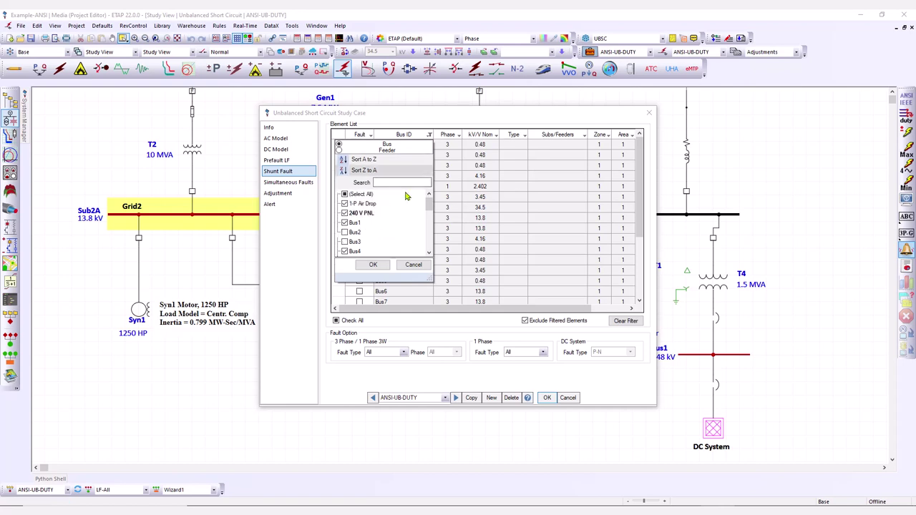
{"action": "left_click", "coordinate": [372, 264]}
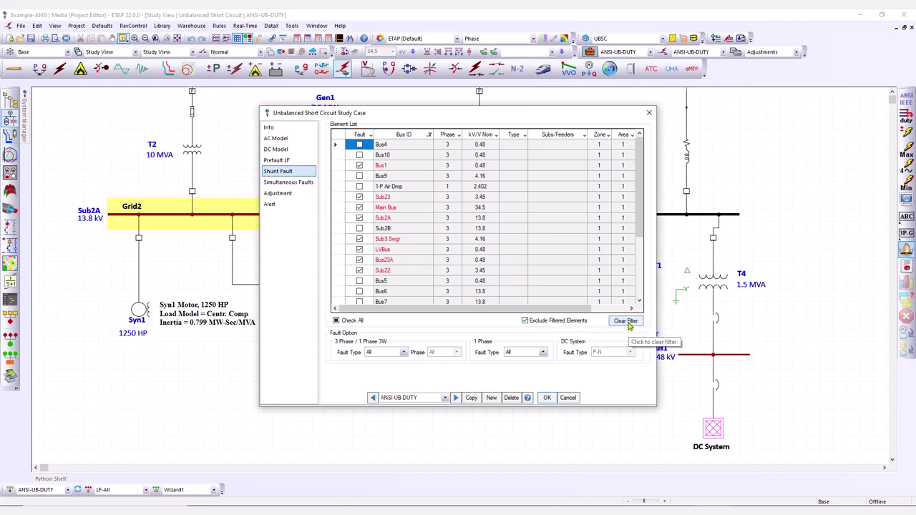
{"action": "left_click", "coordinate": [526, 321]}
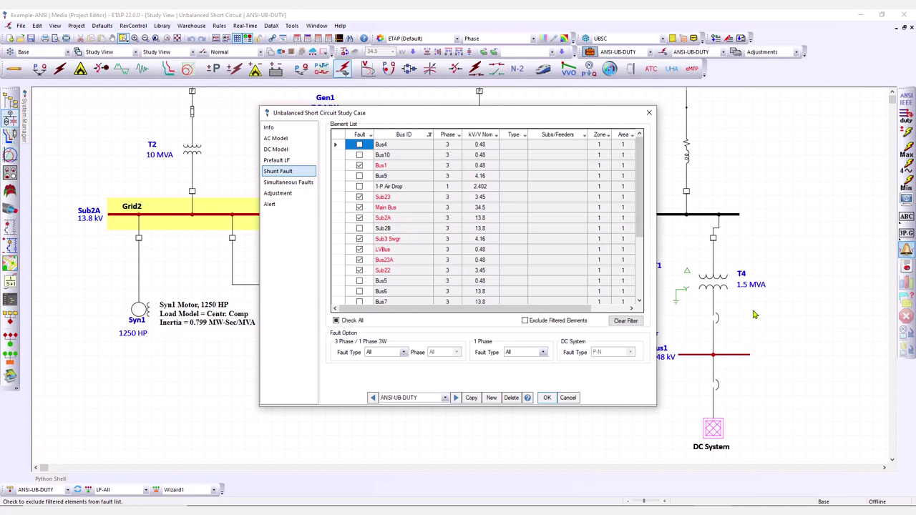
{"action": "left_click", "coordinate": [525, 321]}
{"action": "left_click", "coordinate": [403, 353]}
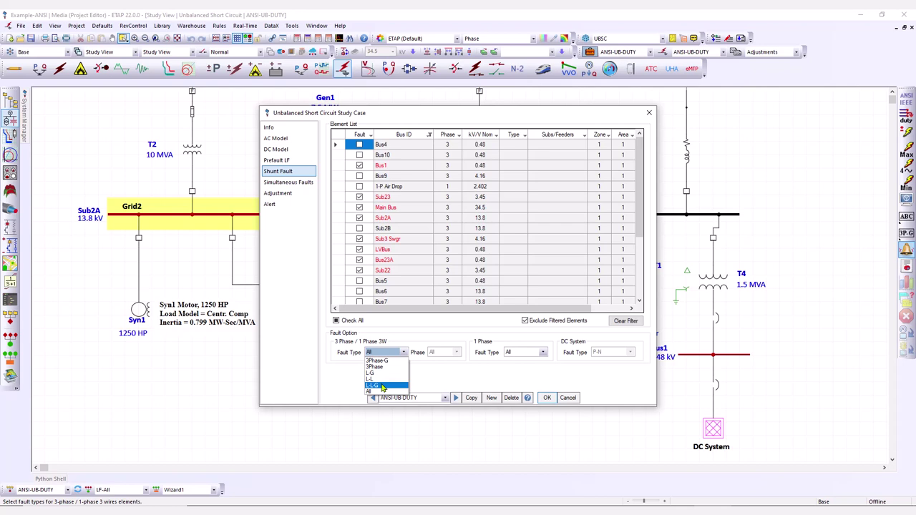
{"action": "left_click", "coordinate": [377, 391]}
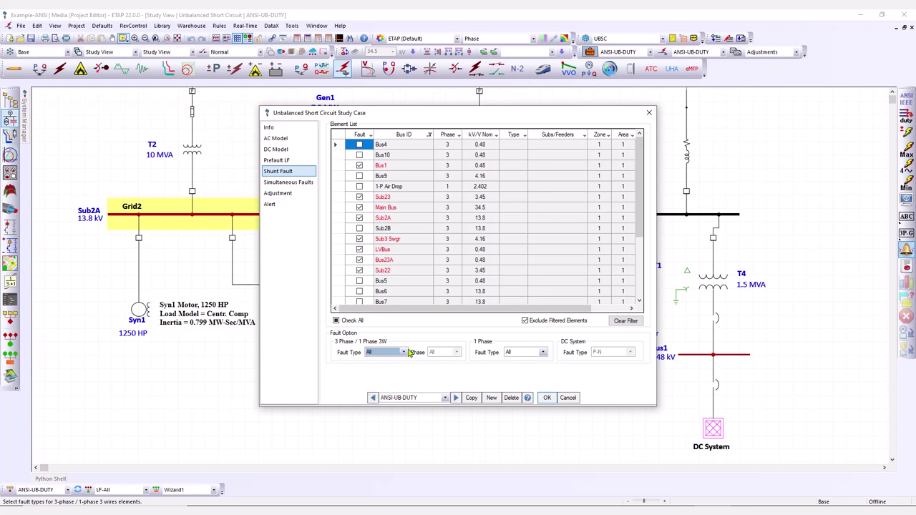
{"action": "left_click", "coordinate": [540, 354]}
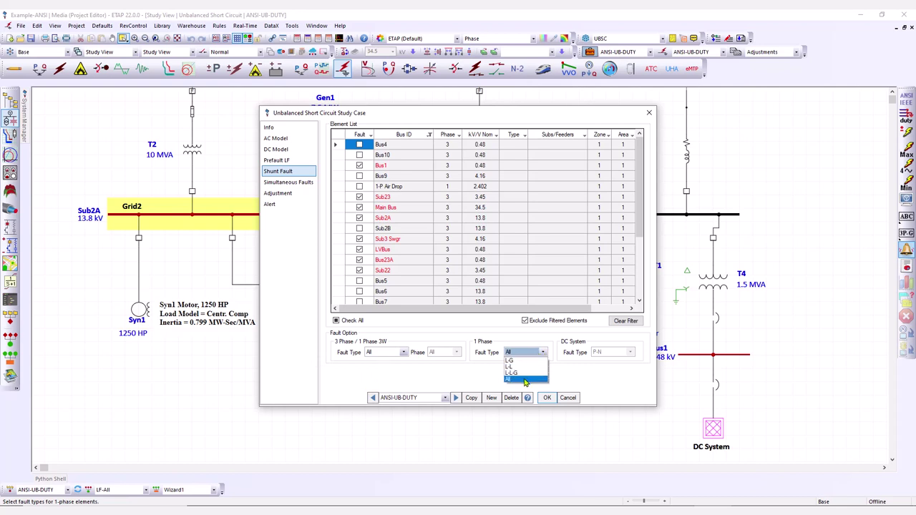
{"action": "left_click", "coordinate": [526, 379]}
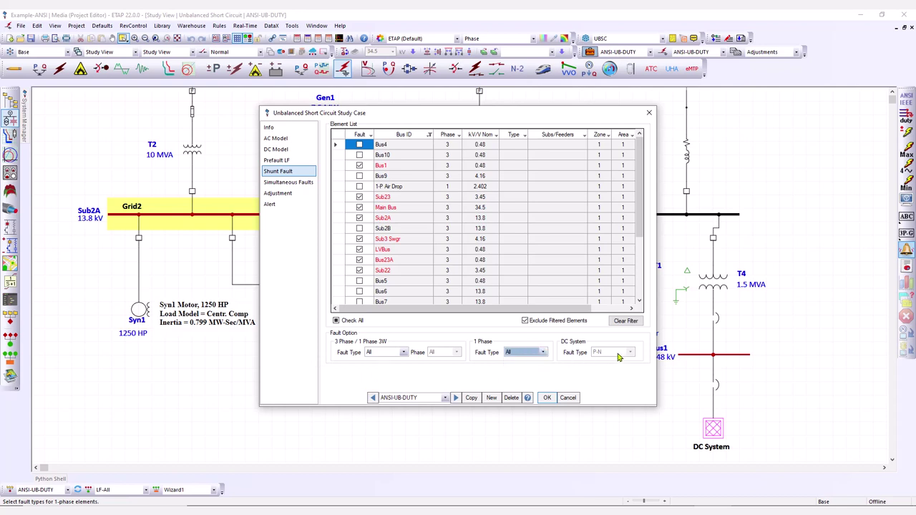
Close the Unbalanced Short Circuit Study Case dialog, returning to the ANSI-UB-DUTY one-line diagram
{"action": "left_click", "coordinate": [547, 397]}
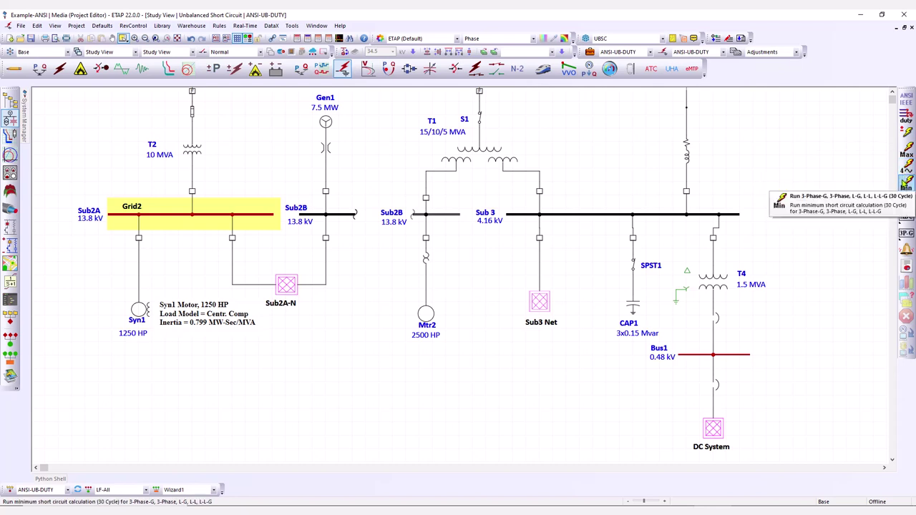
{"action": "left_click", "coordinate": [906, 185]}
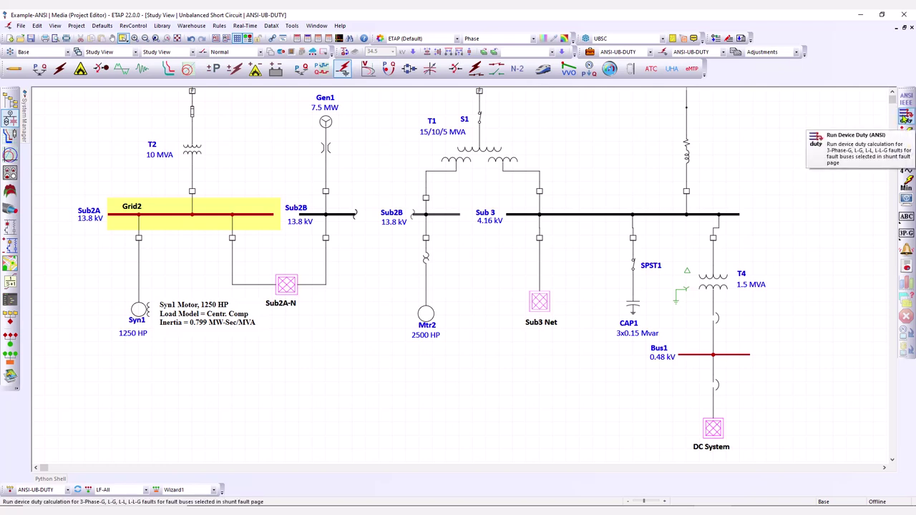
Run ANSI device duty and enlarge the Alert View showing critical Main Bus and marginal Fuse4
{"action": "left_click", "coordinate": [906, 118]}
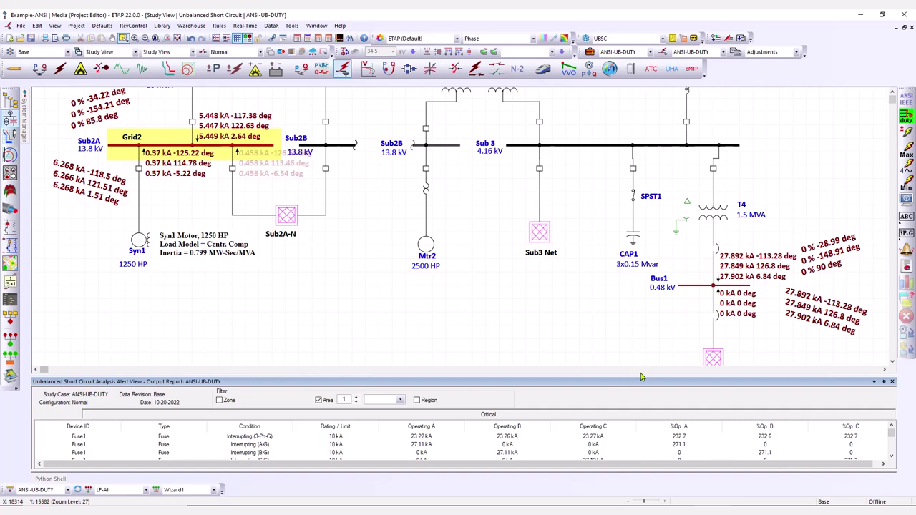
{"action": "left_click_drag", "start_coordinate": [639, 370], "coordinate": [629, 247]}
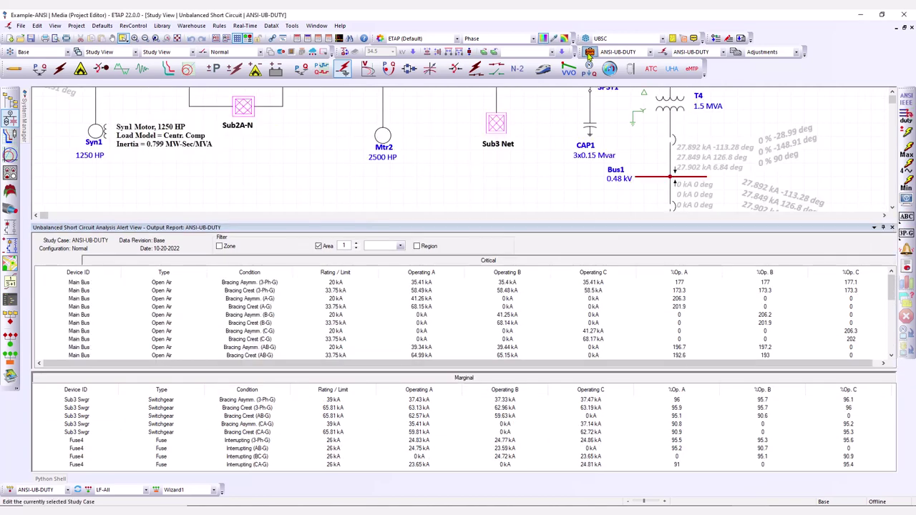
{"action": "left_click", "coordinate": [276, 205]}
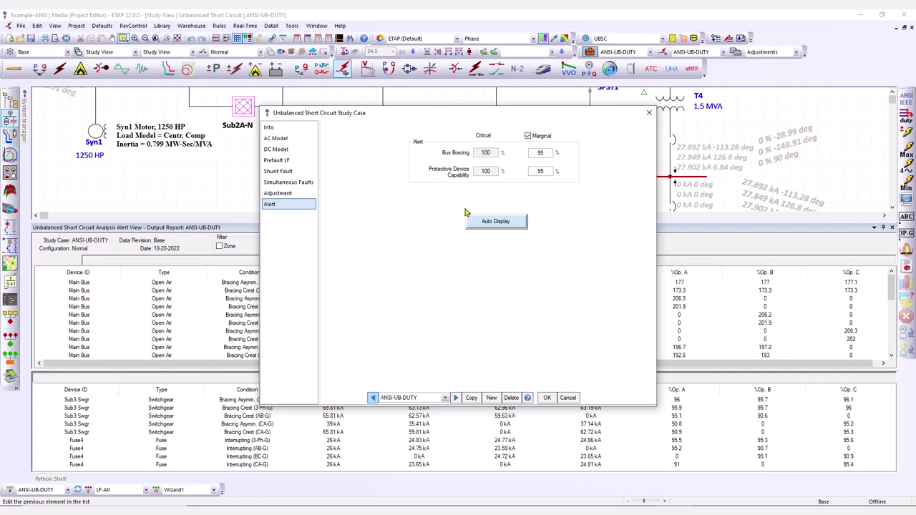
{"action": "left_click", "coordinate": [548, 398]}
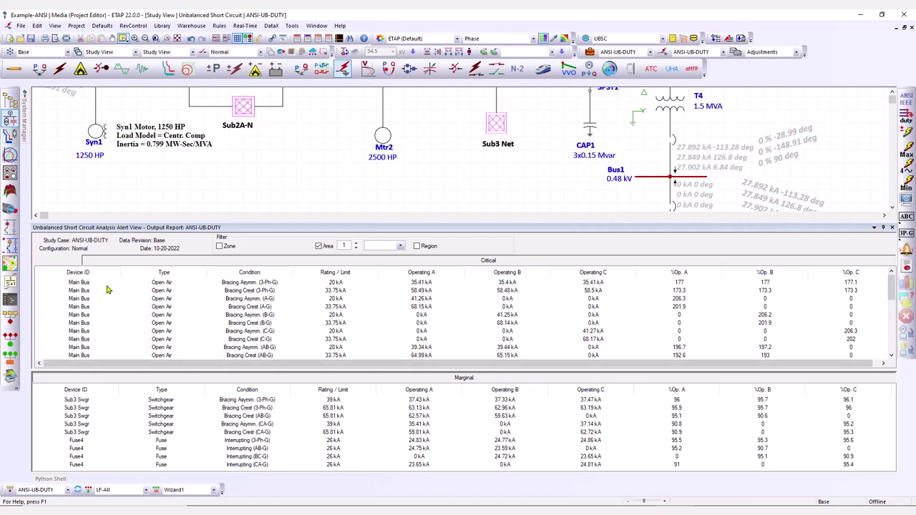
Scroll the Critical alert table to the Fuse1 rows, flagged at up to 271.2%
{"action": "scroll", "coordinate": [106, 312], "scroll_direction": "down", "scroll_amount": 5}
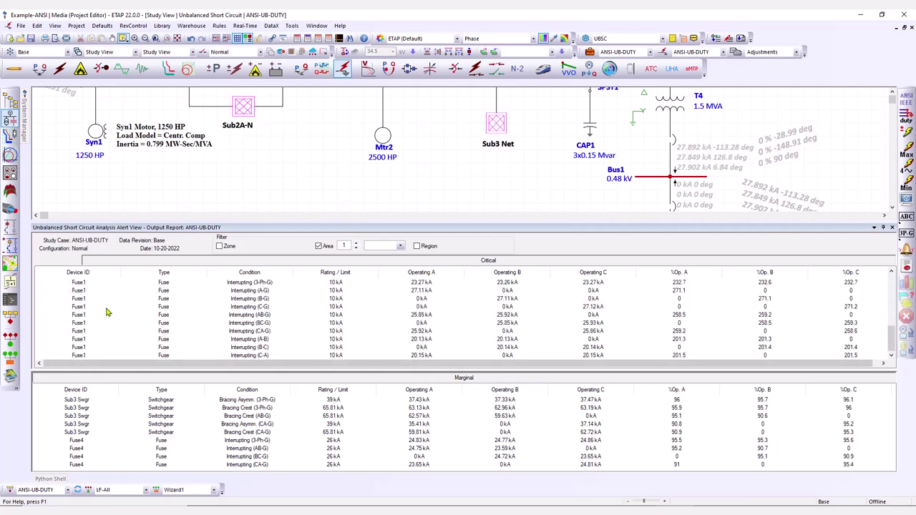
{"action": "scroll", "coordinate": [106, 312], "scroll_direction": "up", "scroll_amount": 5}
{"action": "scroll", "coordinate": [106, 312], "scroll_direction": "down", "scroll_amount": 3}
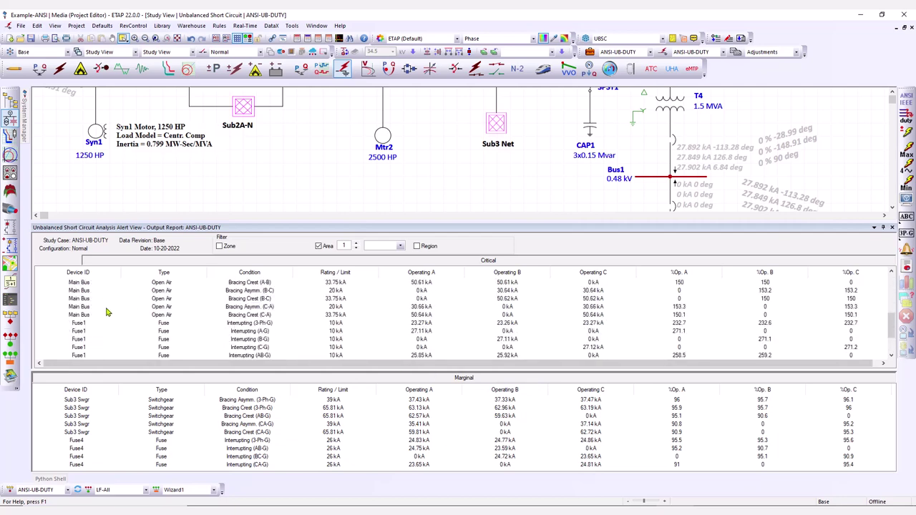
{"action": "scroll", "coordinate": [106, 312], "scroll_direction": "up", "scroll_amount": 3}
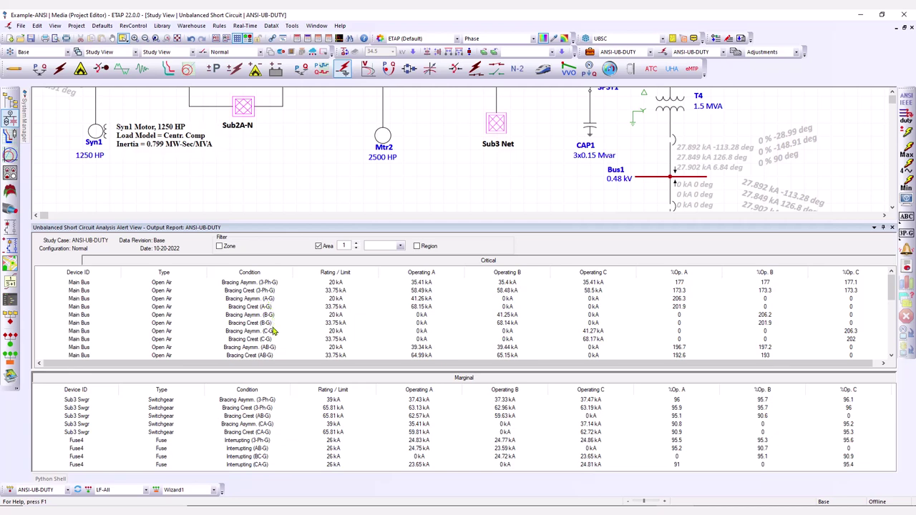
{"action": "scroll", "coordinate": [293, 325], "scroll_direction": "down", "scroll_amount": 2}
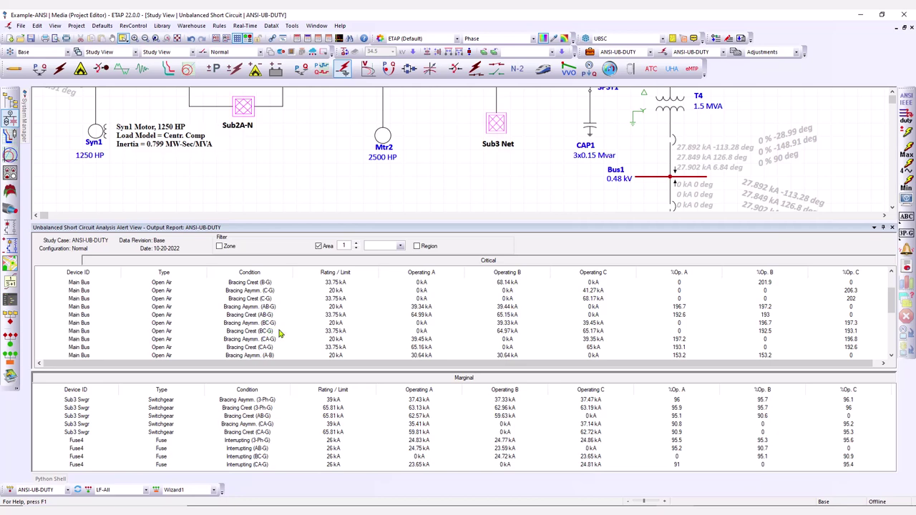
{"action": "scroll", "coordinate": [273, 328], "scroll_direction": "down", "scroll_amount": 3}
{"action": "scroll", "coordinate": [279, 322], "scroll_direction": "down", "scroll_amount": 2}
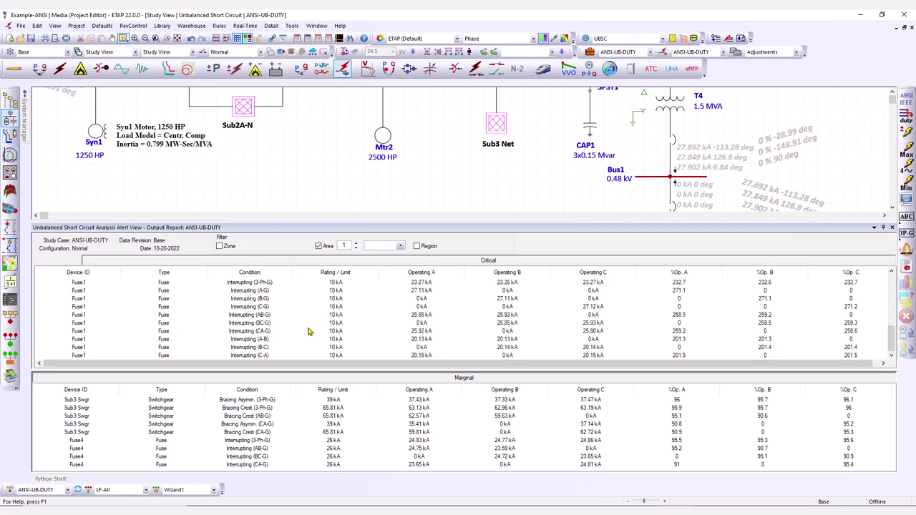
{"action": "scroll", "coordinate": [310, 332], "scroll_direction": "up", "scroll_amount": 5}
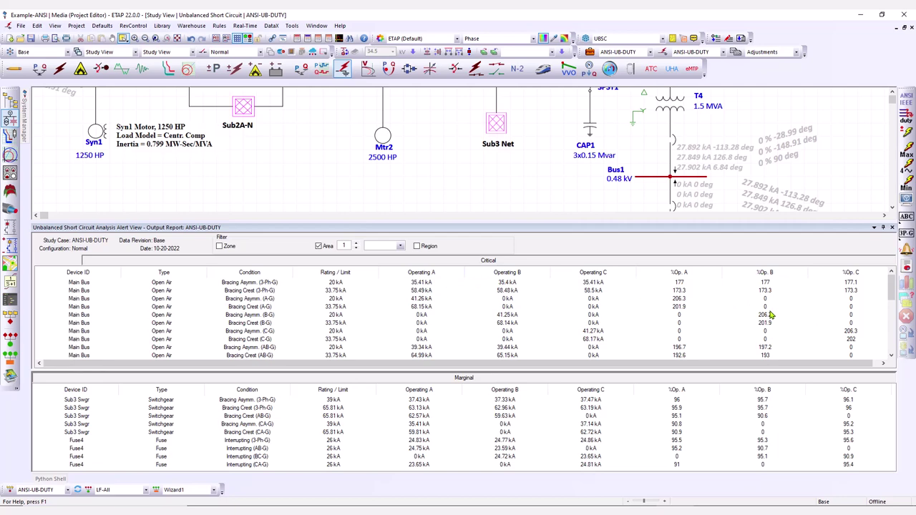
{"action": "scroll", "coordinate": [146, 321], "scroll_direction": "down", "scroll_amount": 5}
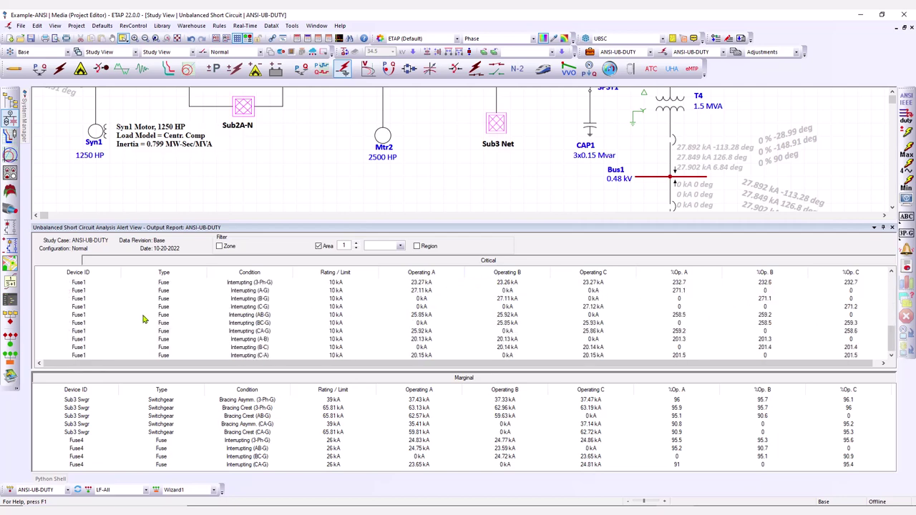
{"action": "scroll", "coordinate": [142, 319], "scroll_direction": "up", "scroll_amount": 3}
{"action": "scroll", "coordinate": [111, 313], "scroll_direction": "down", "scroll_amount": 3}
Locate Fuse4, Sub3 Swgr and Fuse1 on the diagram from their Alert View rows
{"action": "double_click", "coordinate": [84, 441]}
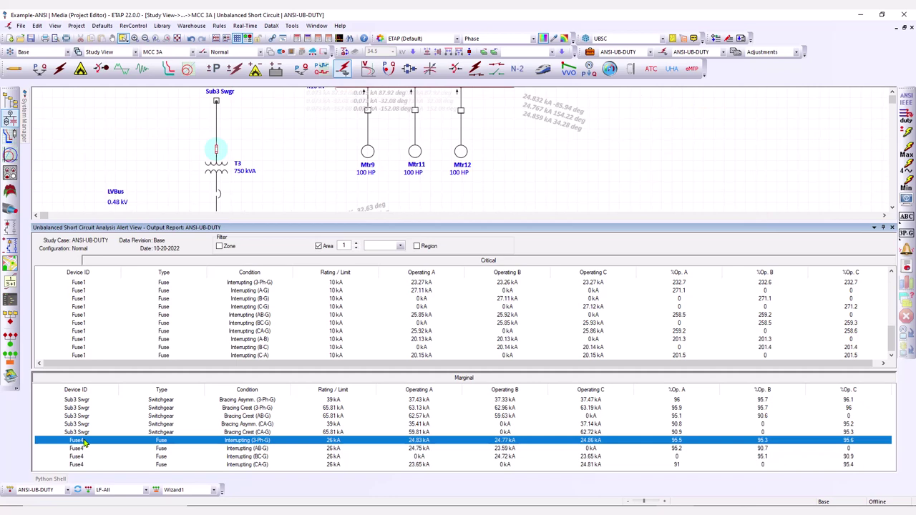
{"action": "double_click", "coordinate": [83, 433]}
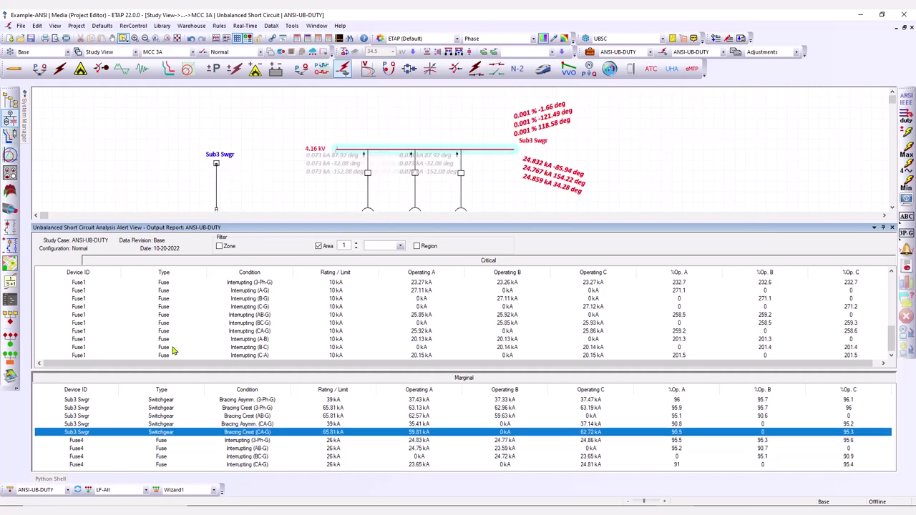
{"action": "double_click", "coordinate": [87, 315]}
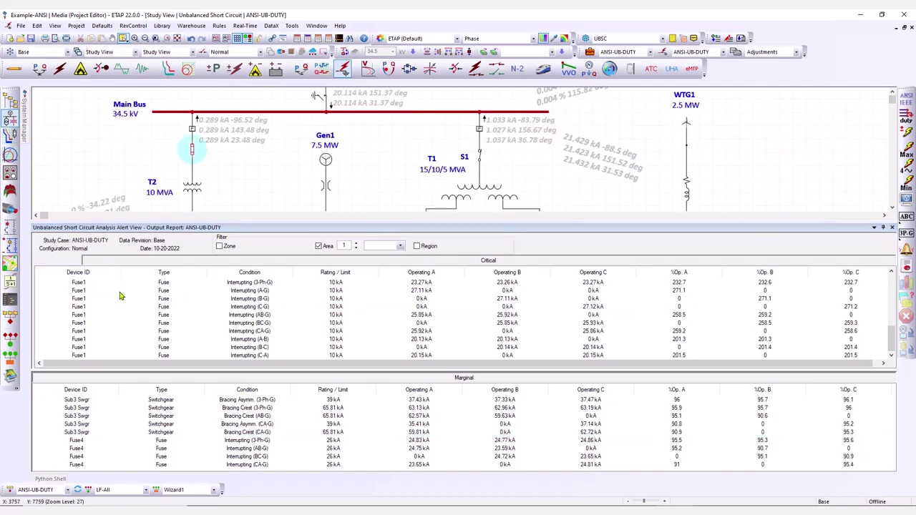
Set the Alert View panel to Auto Hide so the full one-line diagram shows
{"action": "scroll", "coordinate": [124, 297], "scroll_direction": "up", "scroll_amount": 5}
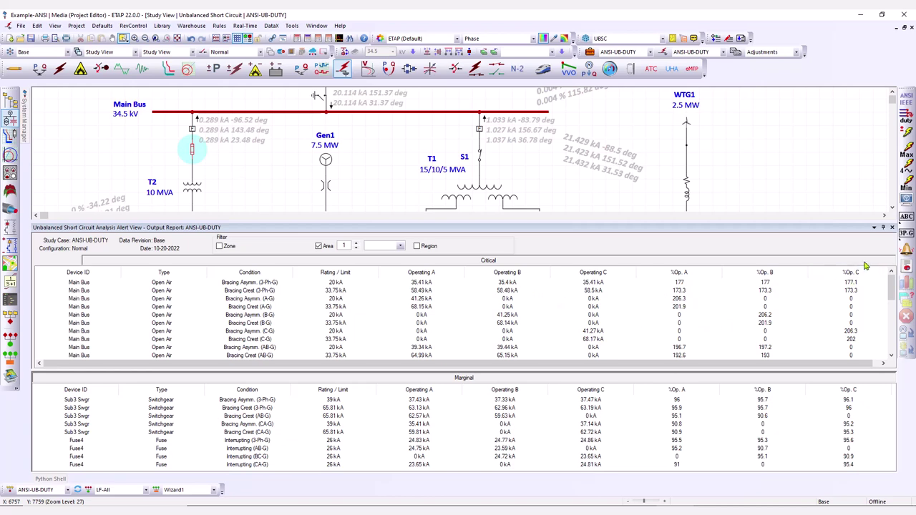
{"action": "left_click", "coordinate": [874, 228]}
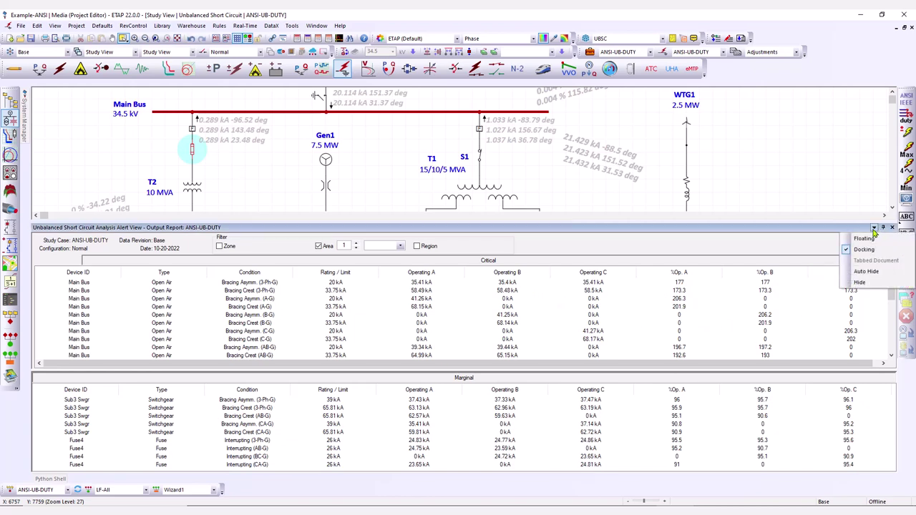
{"action": "left_click", "coordinate": [866, 271]}
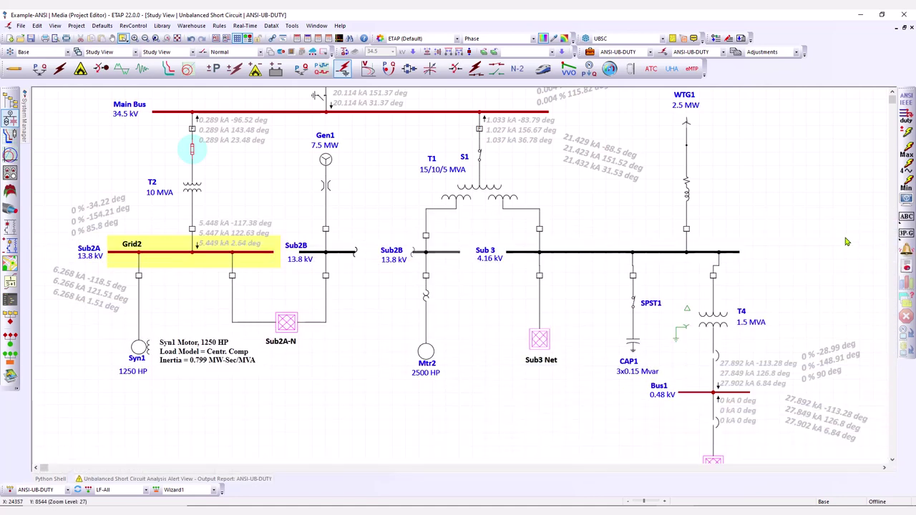
In Display Options, preview L-G, L-L and L-L-G fault results, then return to three-phase
{"action": "scroll", "coordinate": [738, 244], "scroll_direction": "up", "scroll_amount": 3}
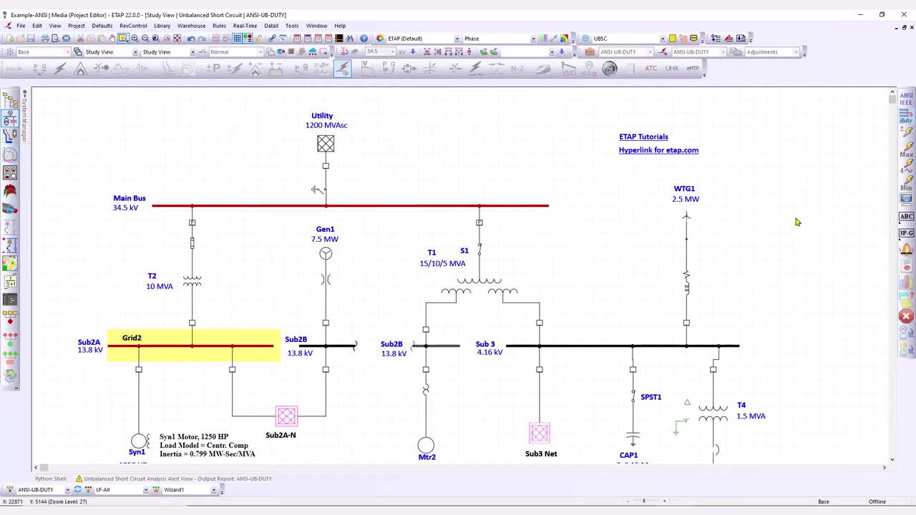
{"action": "left_click", "coordinate": [905, 200]}
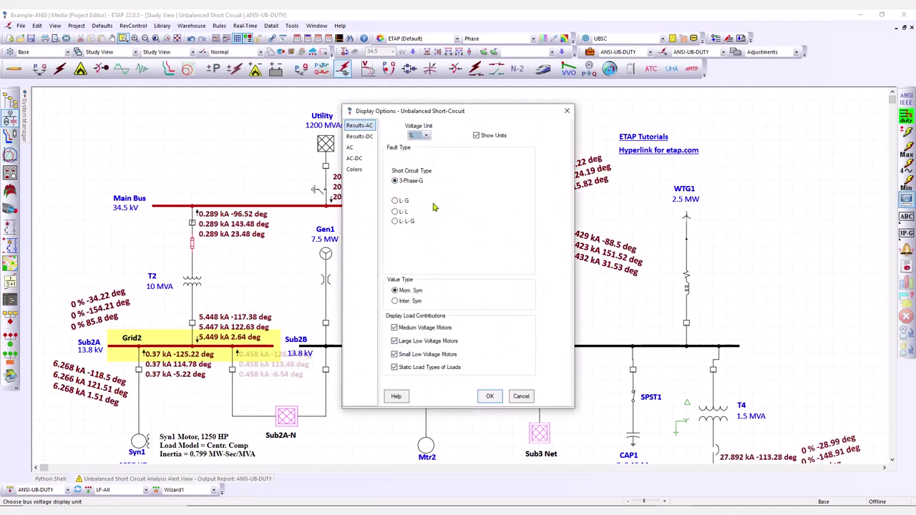
{"action": "left_click", "coordinate": [396, 201]}
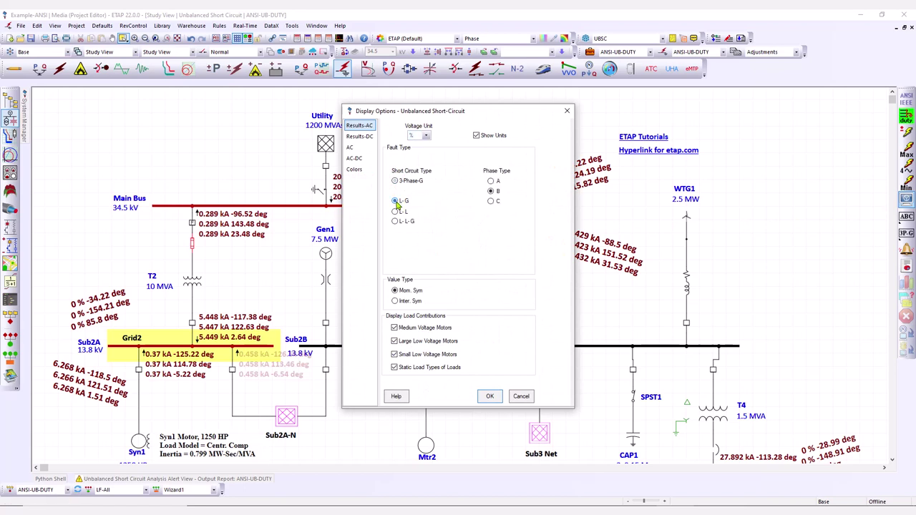
{"action": "left_click", "coordinate": [396, 212]}
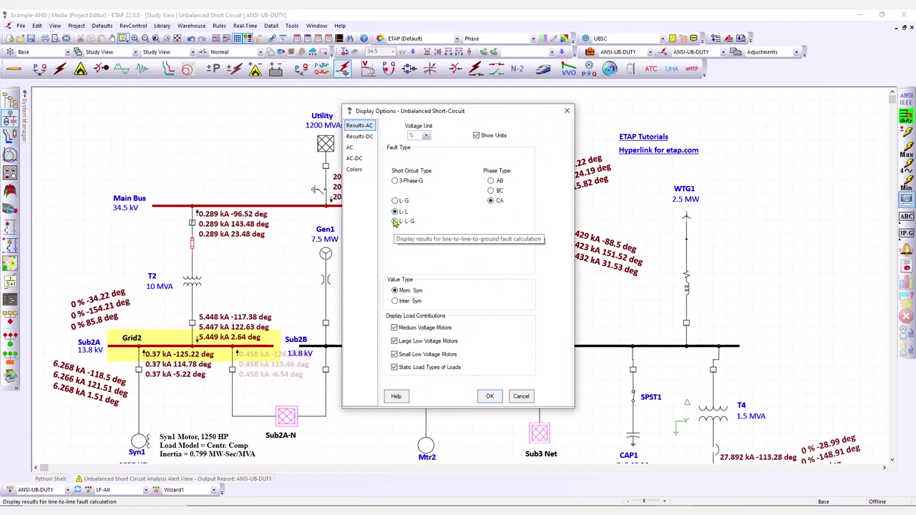
{"action": "left_click", "coordinate": [395, 223]}
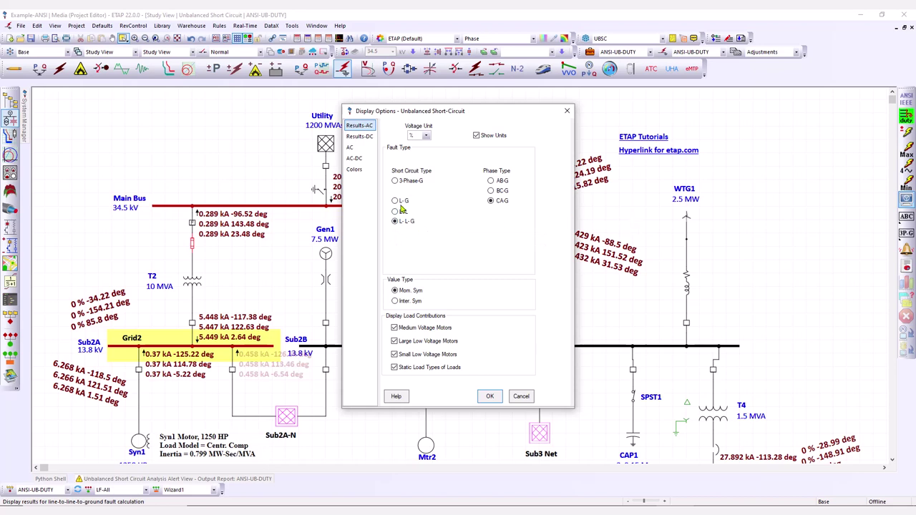
{"action": "left_click", "coordinate": [395, 181]}
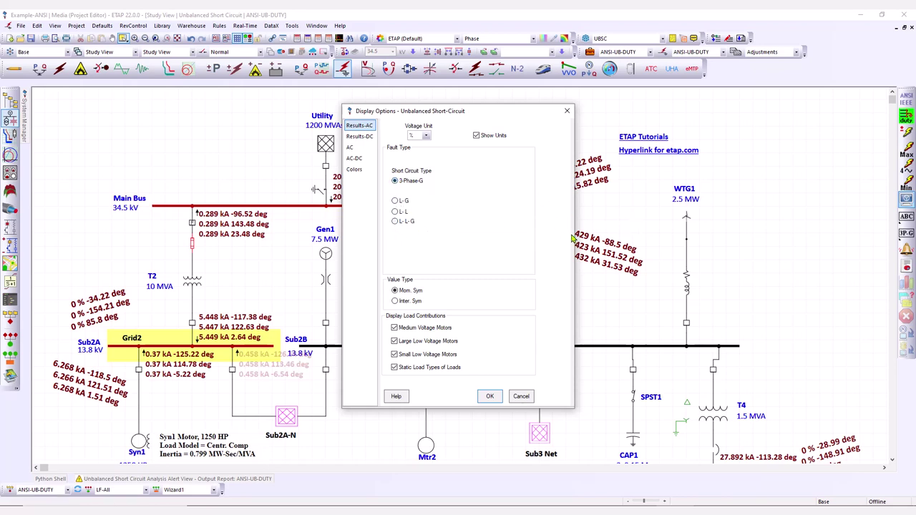
Display L-G phase B results, e.g. 23.161 kA at Main Bus and 28.827 kA at Bus1
{"action": "left_click", "coordinate": [395, 202]}
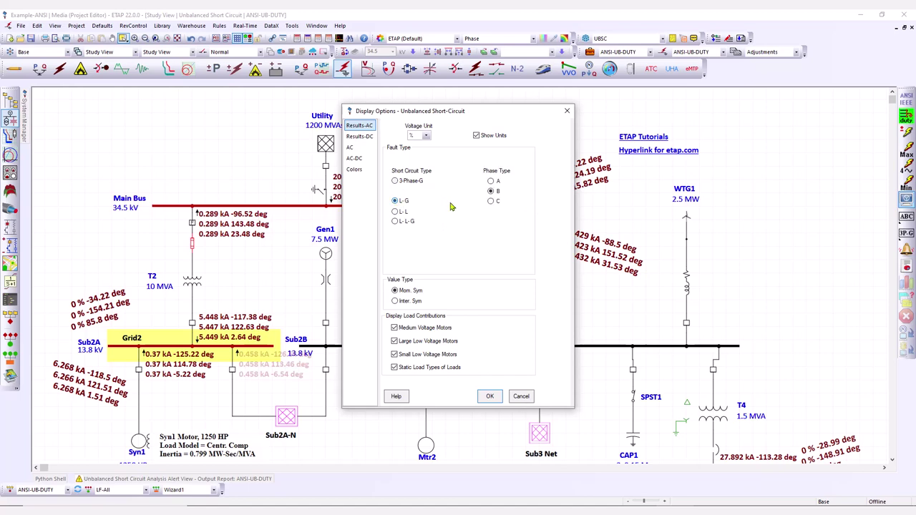
{"action": "left_click", "coordinate": [491, 190]}
{"action": "left_click", "coordinate": [490, 396]}
{"action": "scroll", "coordinate": [769, 320], "scroll_direction": "down", "scroll_amount": 5}
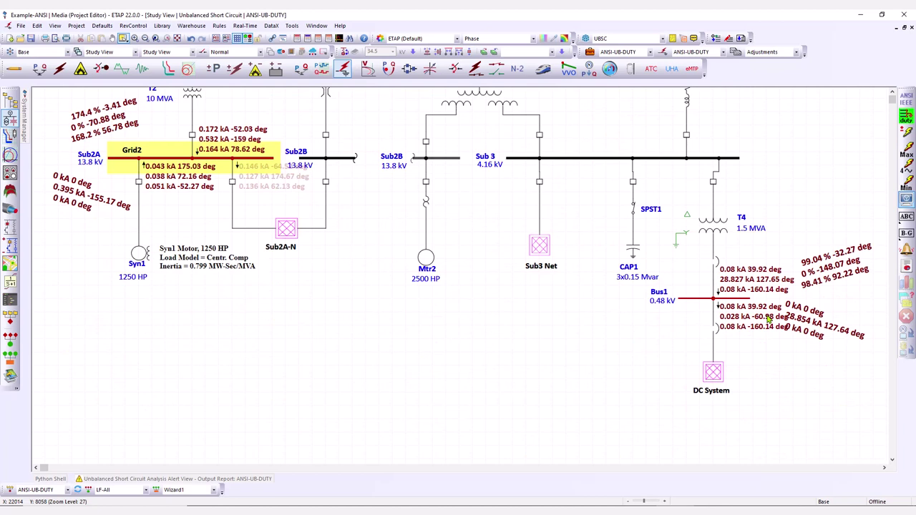
{"action": "scroll", "coordinate": [770, 321], "scroll_direction": "up", "scroll_amount": 3}
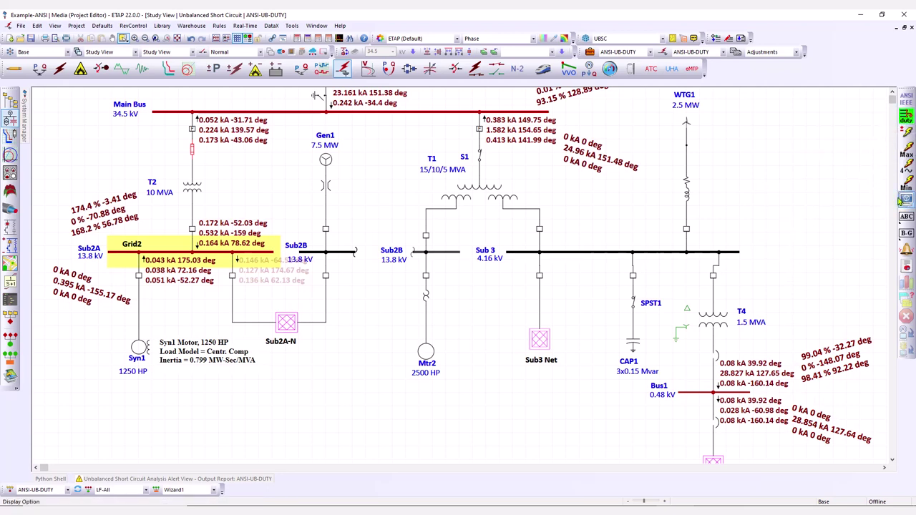
{"action": "scroll", "coordinate": [755, 186], "scroll_direction": "up", "scroll_amount": 3}
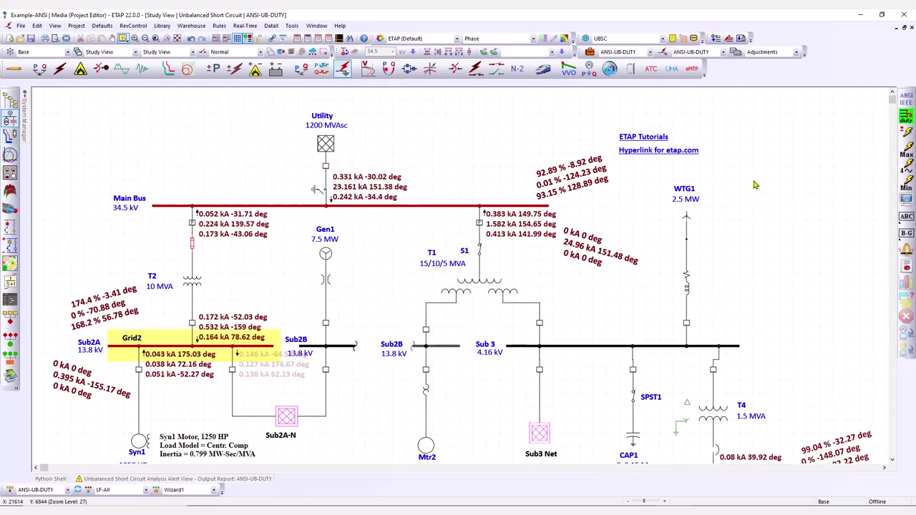
{"action": "scroll", "coordinate": [755, 185], "scroll_direction": "down", "scroll_amount": 3}
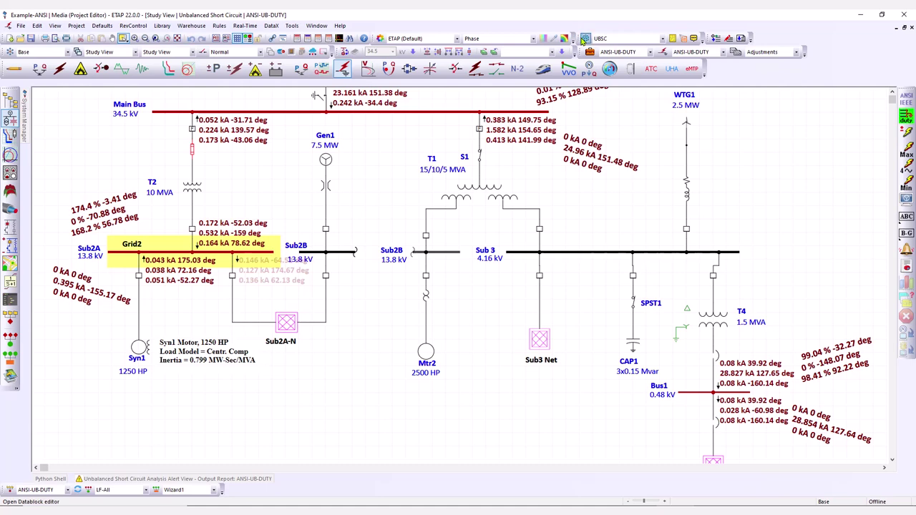
Review the result Datablock Editor settings, then open the Example-GIS project
{"action": "left_click", "coordinate": [584, 39]}
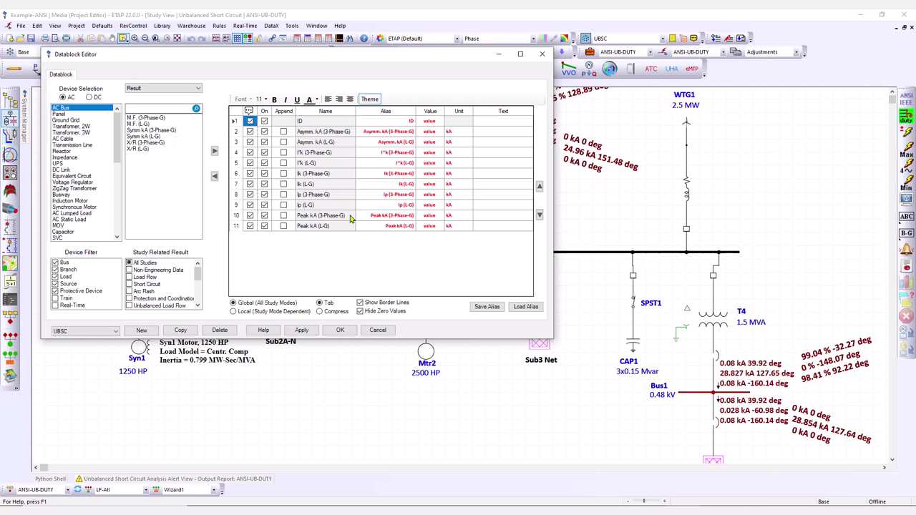
{"action": "left_click", "coordinate": [340, 330]}
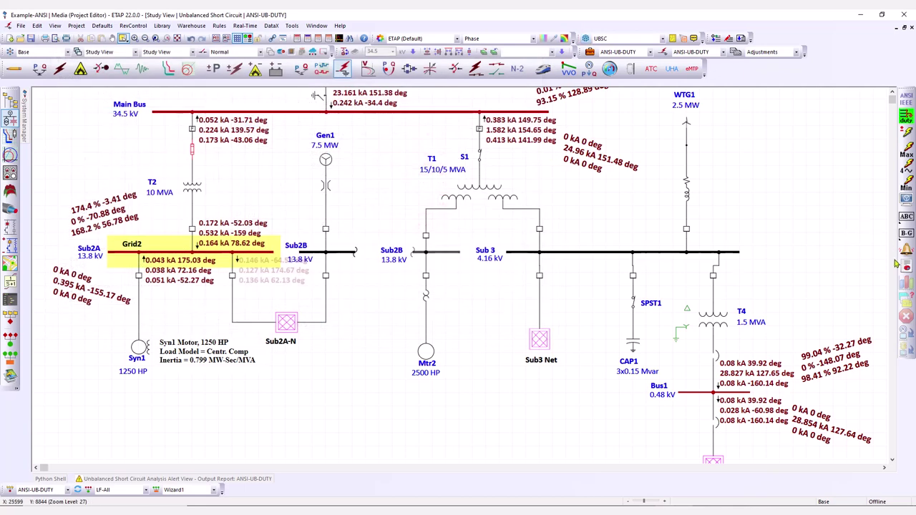
{"action": "double_click", "coordinate": [805, 227]}
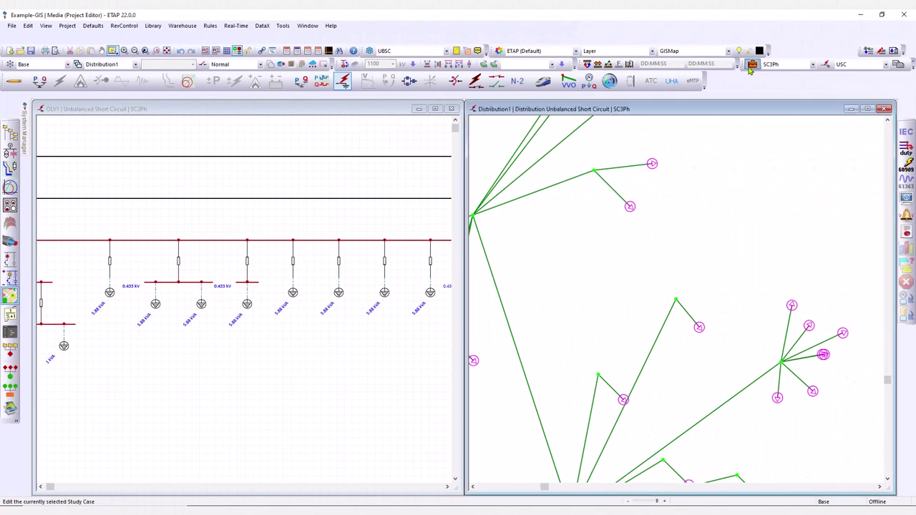
On SC3Ph's Shunt Fault page, review the Bus ID and Subs/Feeders filters without changes
{"action": "left_click", "coordinate": [753, 63]}
{"action": "left_click", "coordinate": [287, 172]}
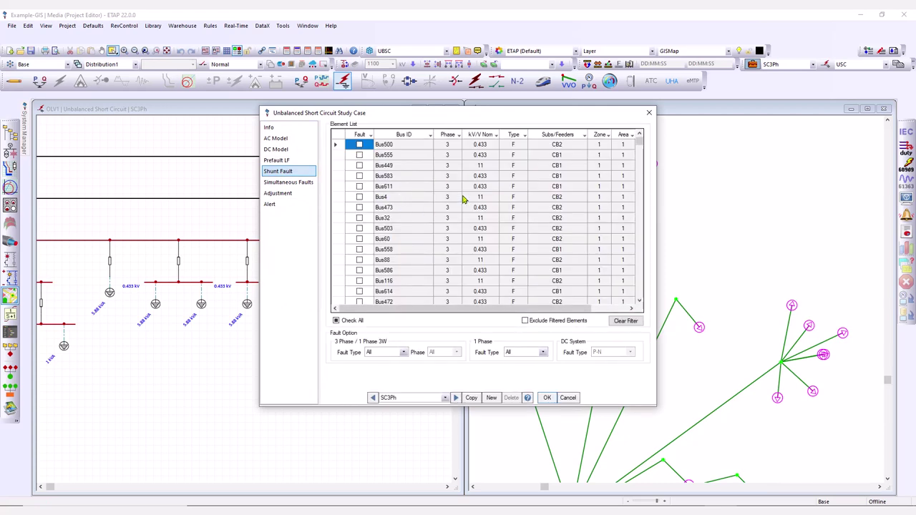
{"action": "left_click", "coordinate": [430, 135]}
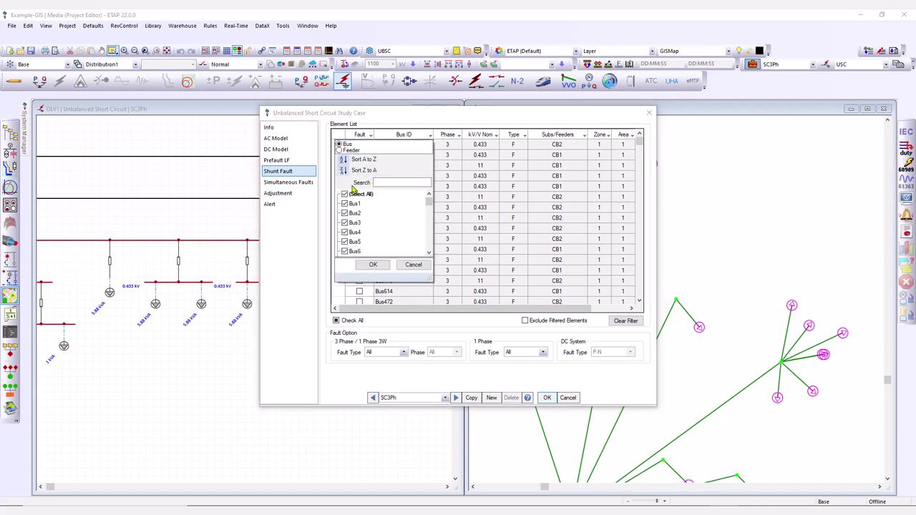
{"action": "left_click", "coordinate": [339, 151]}
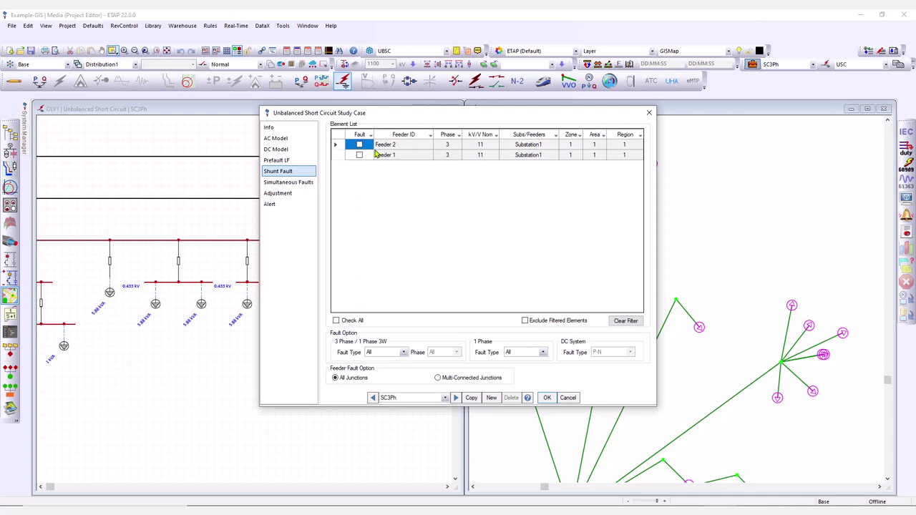
{"action": "left_click", "coordinate": [370, 136]}
{"action": "left_click", "coordinate": [351, 152]}
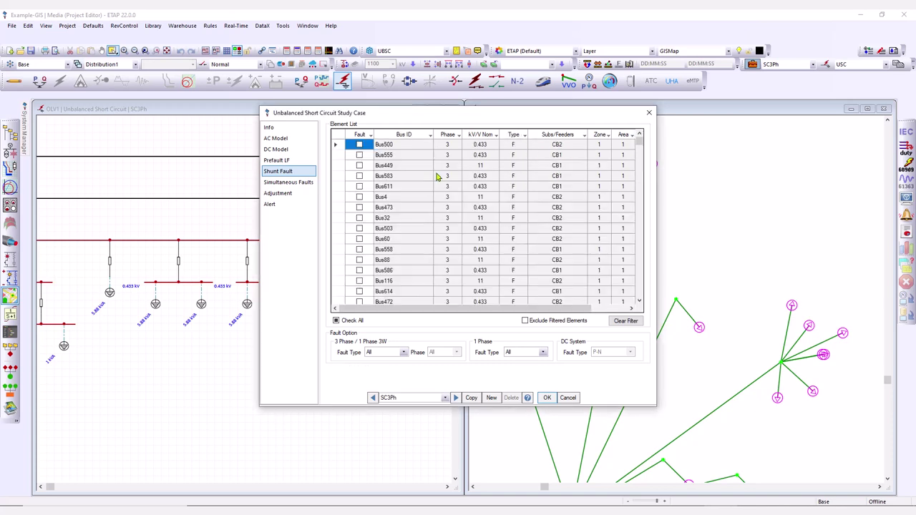
{"action": "left_click", "coordinate": [584, 135]}
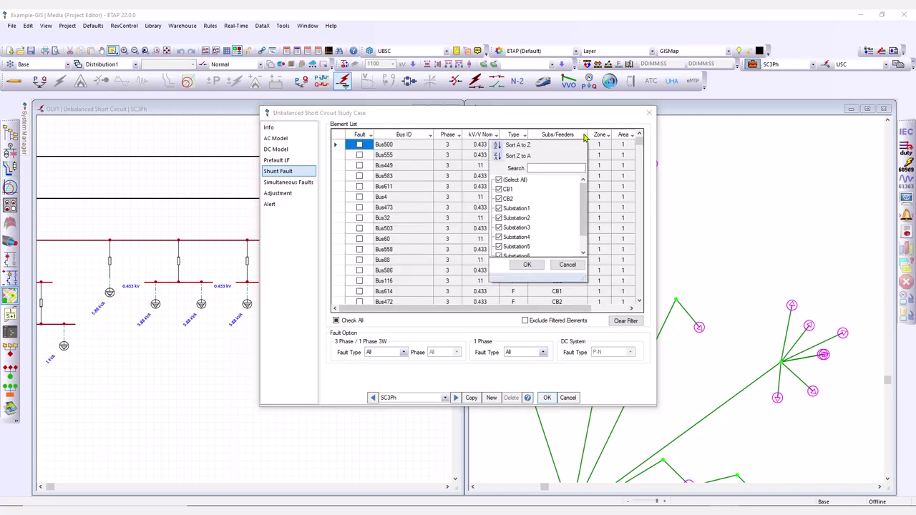
{"action": "scroll", "coordinate": [542, 204], "scroll_direction": "down", "scroll_amount": 1}
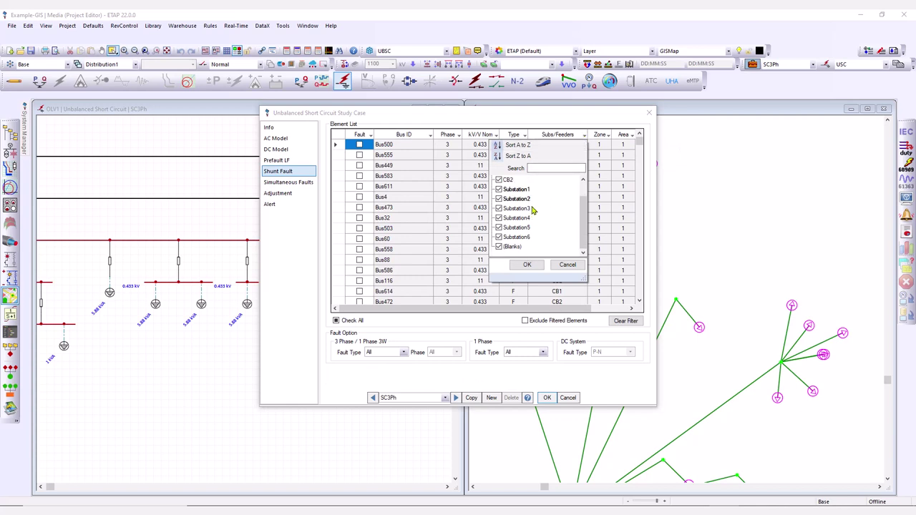
{"action": "scroll", "coordinate": [534, 209], "scroll_direction": "up", "scroll_amount": 1}
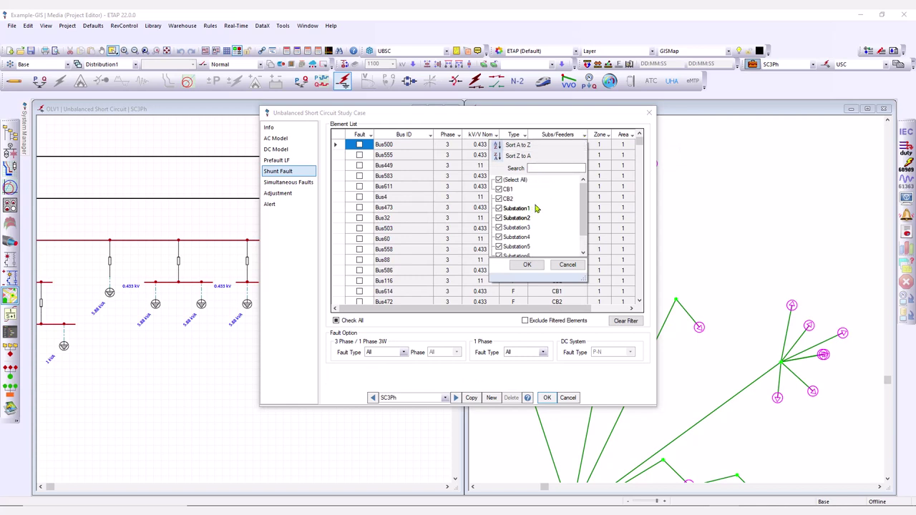
{"action": "left_click", "coordinate": [526, 265]}
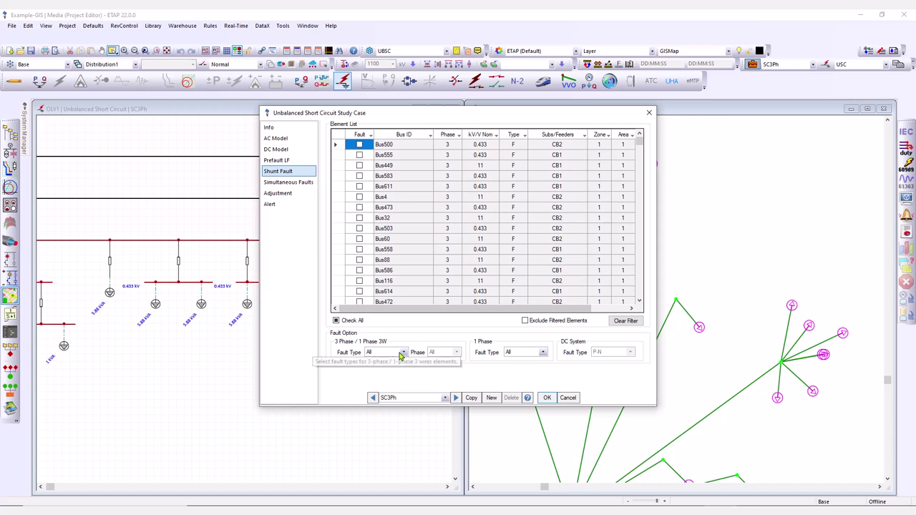
Keep both 3-phase and 1-phase Fault Type on All and save the study case
{"action": "left_click", "coordinate": [403, 353]}
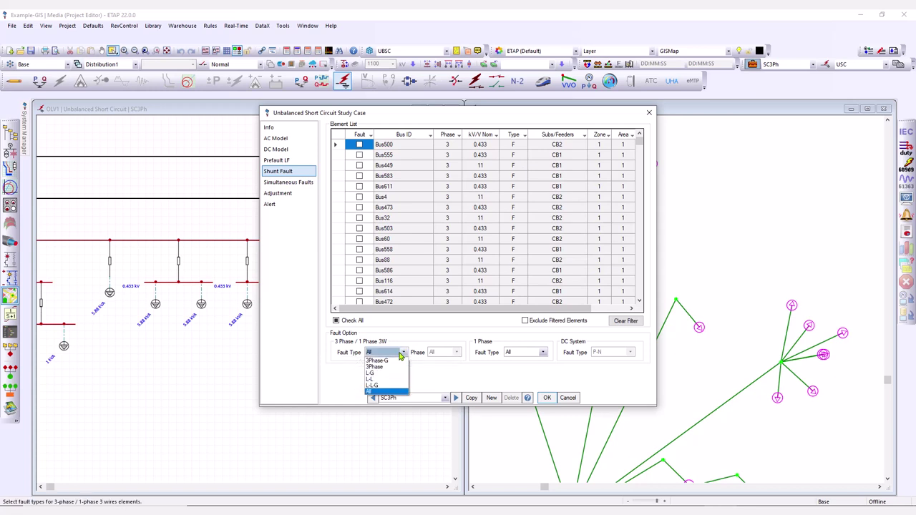
{"action": "left_click", "coordinate": [402, 353]}
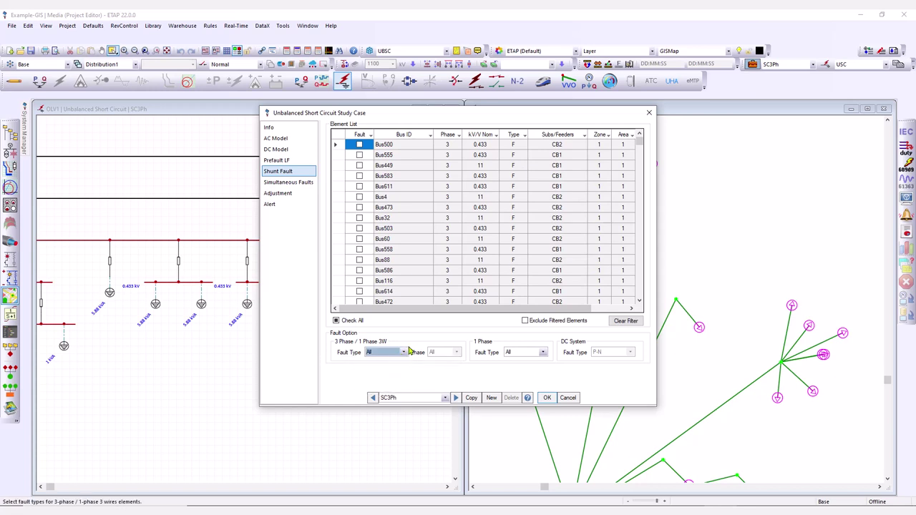
{"action": "left_click", "coordinate": [540, 353]}
{"action": "left_click", "coordinate": [524, 349]}
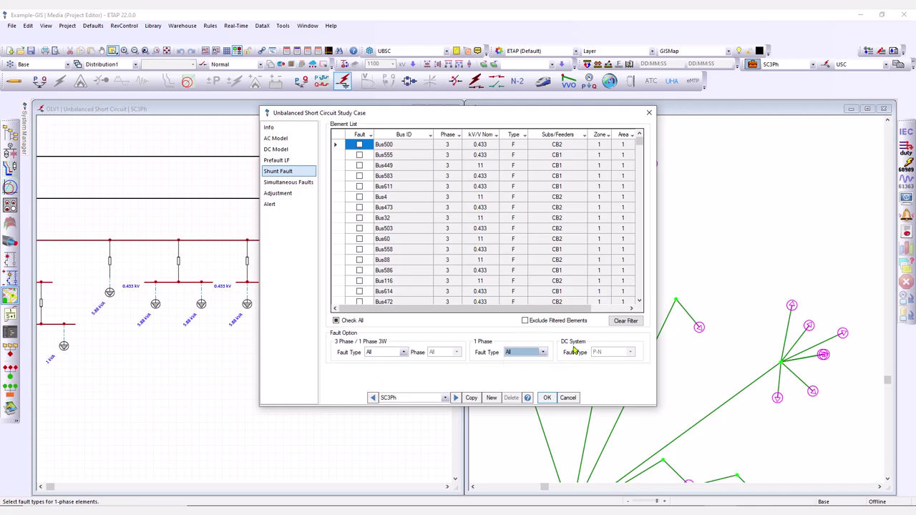
{"action": "left_click", "coordinate": [547, 397]}
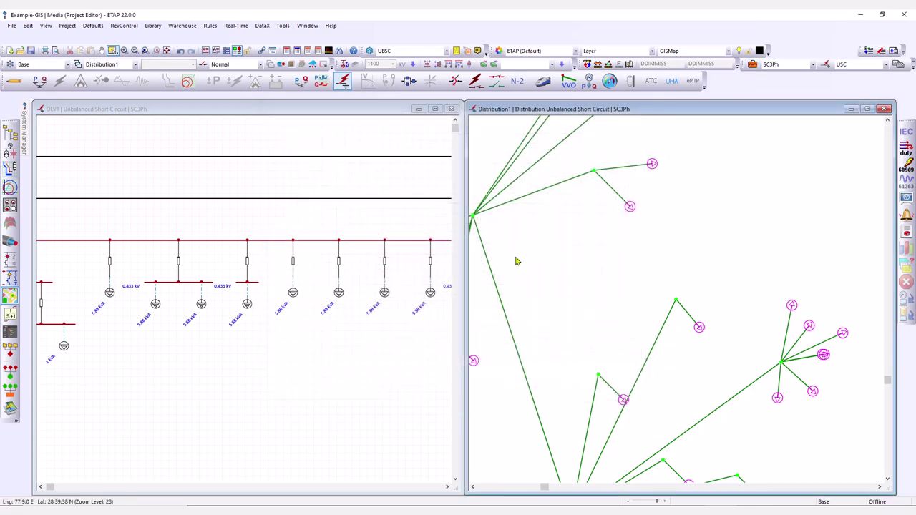
Sync Distribution1 to OLV1's pan and zoom and show fault boxes, Bus1 at 6.585 kA
{"action": "left_click", "coordinate": [406, 215]}
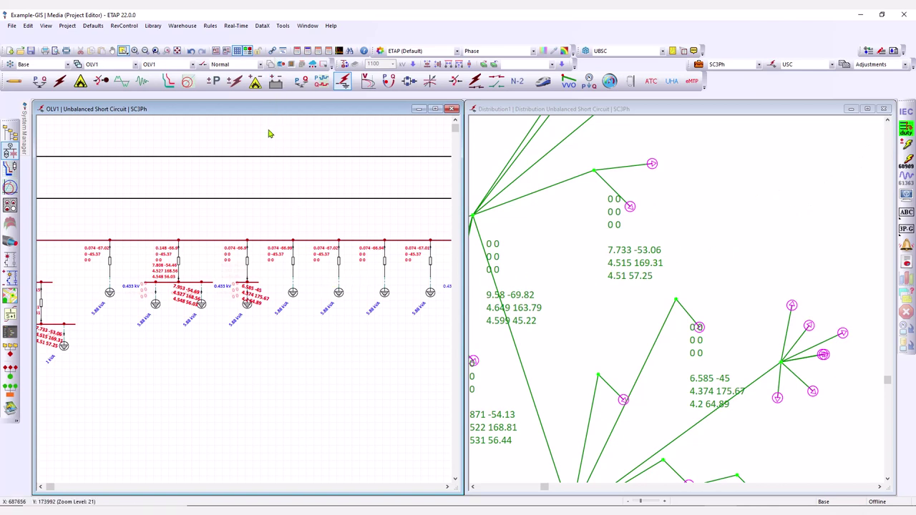
{"action": "left_click", "coordinate": [282, 25]}
{"action": "left_click", "coordinate": [302, 26]}
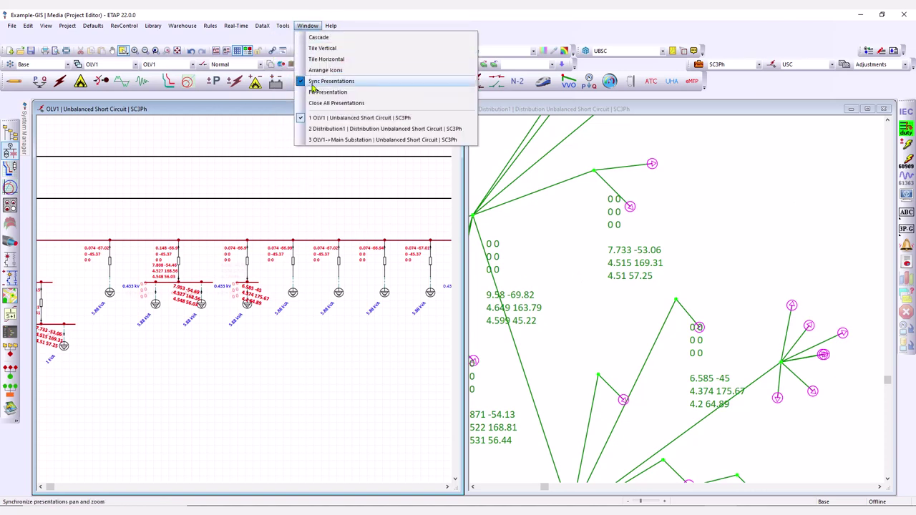
{"action": "left_click", "coordinate": [331, 81]}
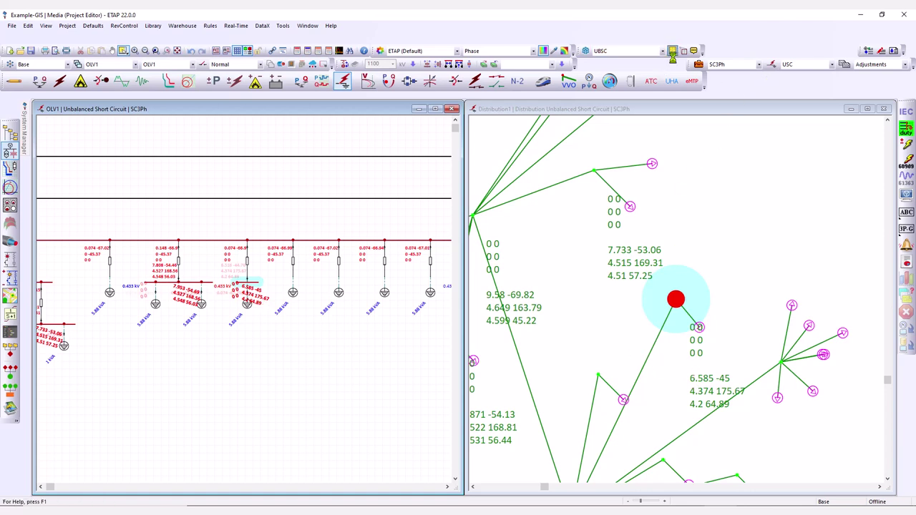
{"action": "left_click", "coordinate": [673, 51]}
Turn on the fault-current result boxes in the Distribution1 map view
{"action": "left_click", "coordinate": [650, 110]}
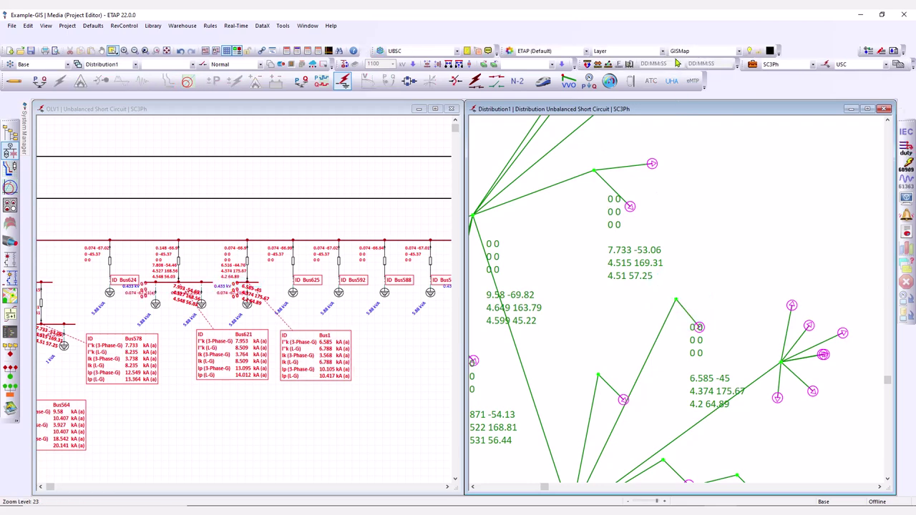
{"action": "left_click", "coordinate": [467, 51]}
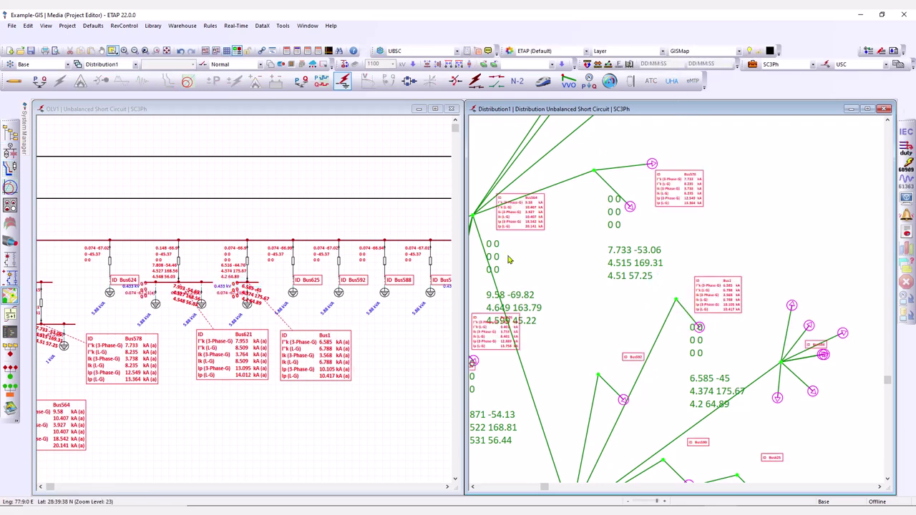
{"action": "scroll", "coordinate": [677, 199], "scroll_direction": "up", "scroll_amount": 1}
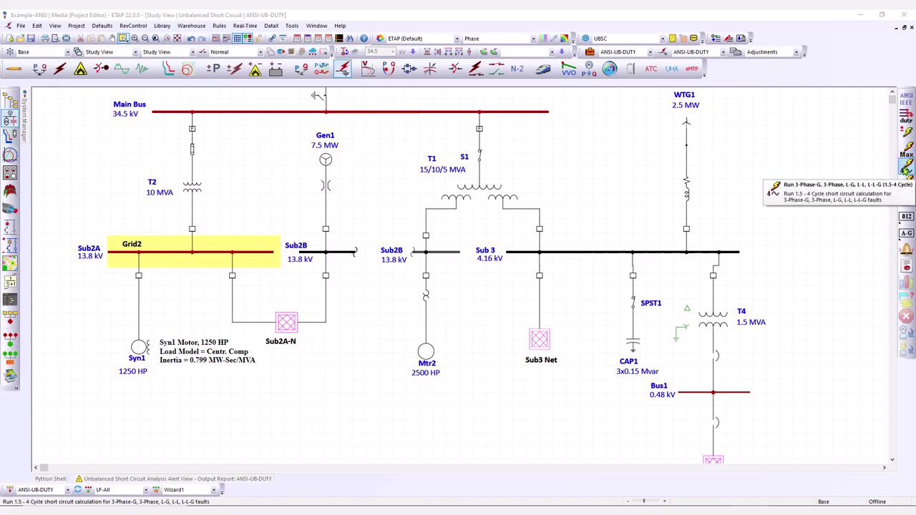
Run the 1.5–4 cycle study and display its 3-Phase fault results on the diagram
{"action": "left_click", "coordinate": [906, 184]}
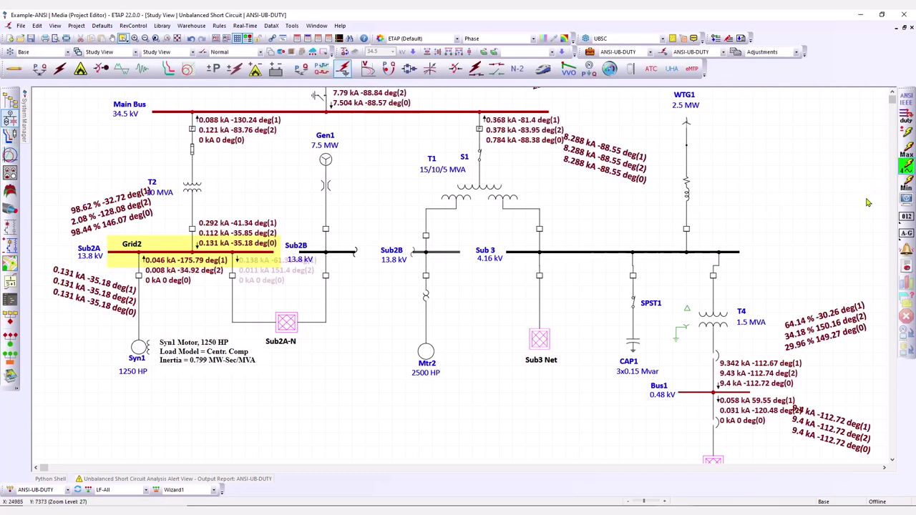
{"action": "left_click", "coordinate": [906, 198]}
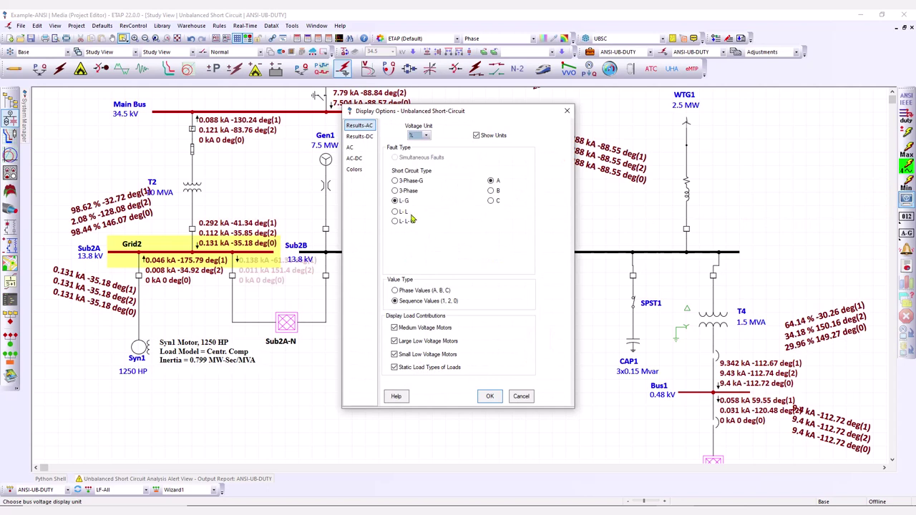
{"action": "left_click", "coordinate": [395, 191]}
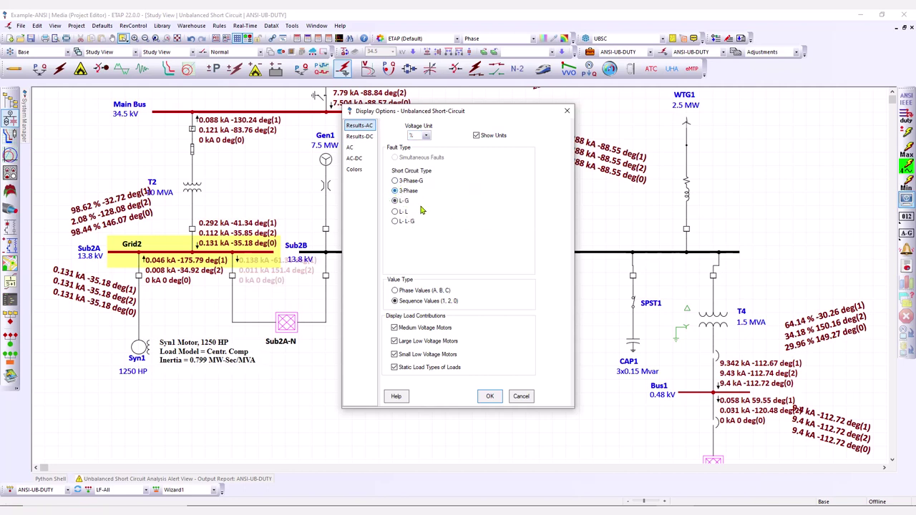
{"action": "left_click", "coordinate": [490, 396]}
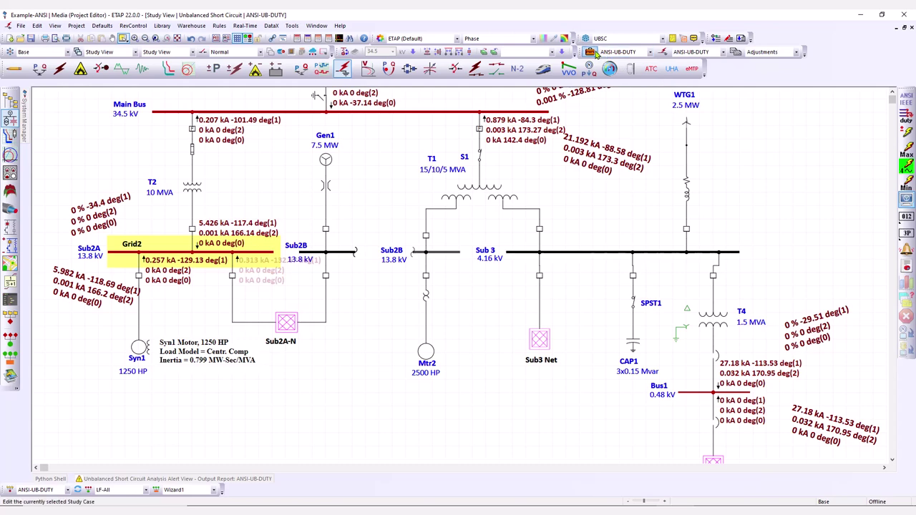
Set ANSI-UB-DUTY three-phase bus shunt faults to L-G on phase A and rerun the study
{"action": "left_click", "coordinate": [590, 73]}
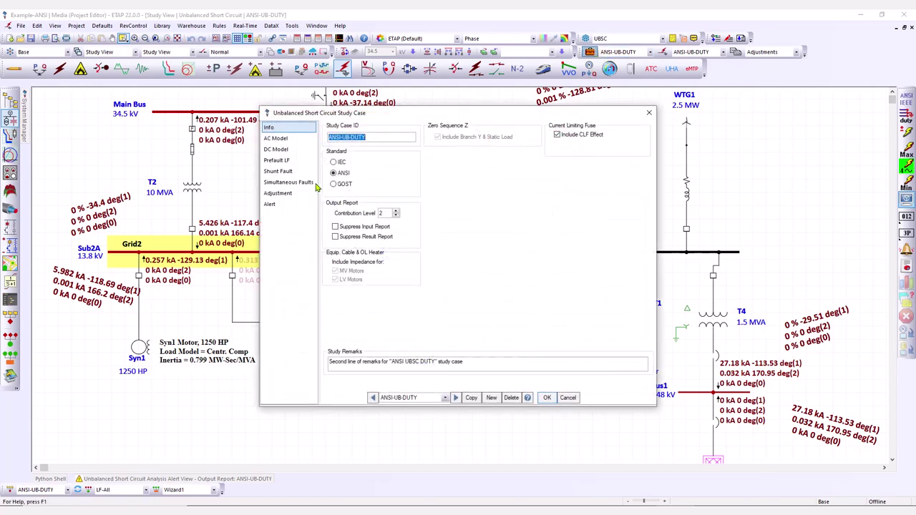
{"action": "left_click", "coordinate": [290, 172]}
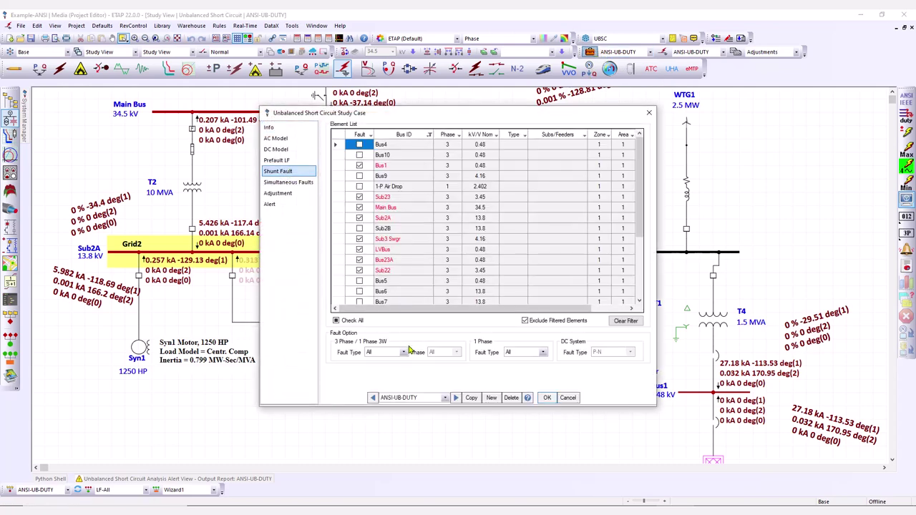
{"action": "left_click", "coordinate": [405, 351]}
{"action": "left_click", "coordinate": [388, 379]}
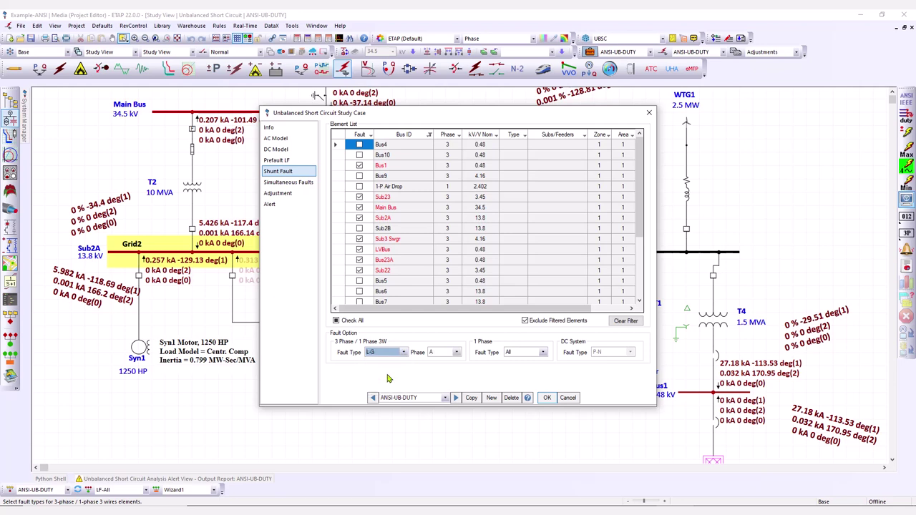
{"action": "left_click", "coordinate": [456, 353]}
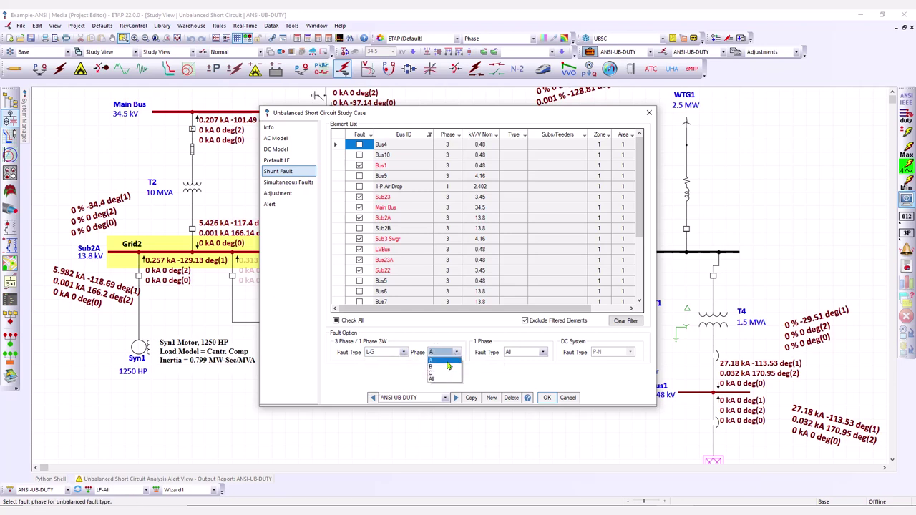
{"action": "left_click", "coordinate": [447, 360]}
{"action": "left_click", "coordinate": [547, 398]}
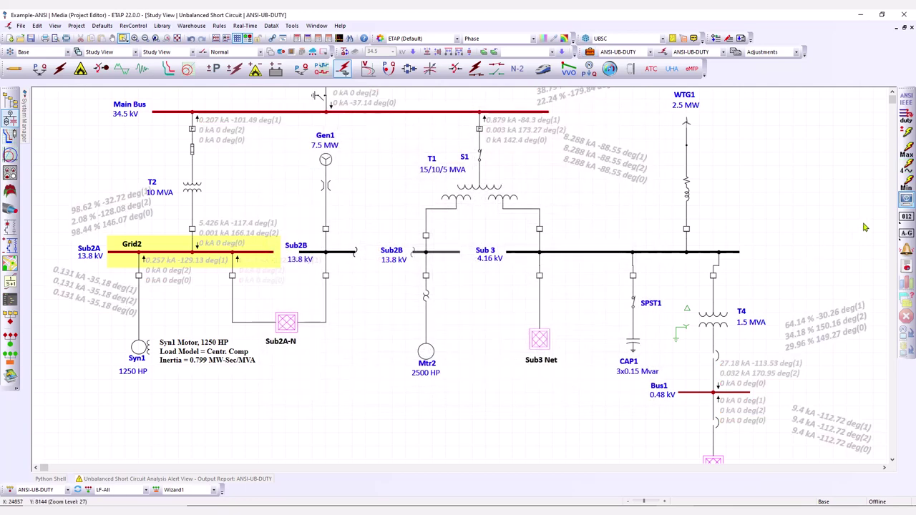
{"action": "left_click", "coordinate": [905, 166]}
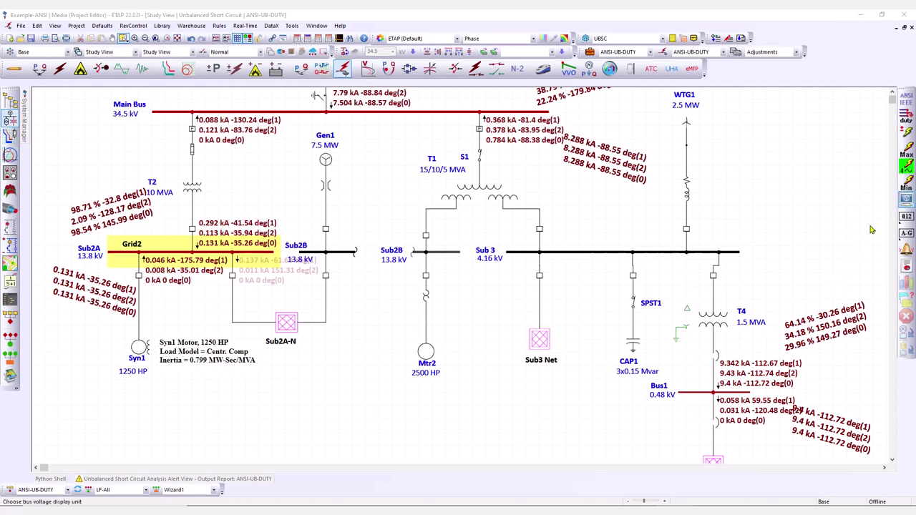
{"action": "left_click", "coordinate": [906, 199]}
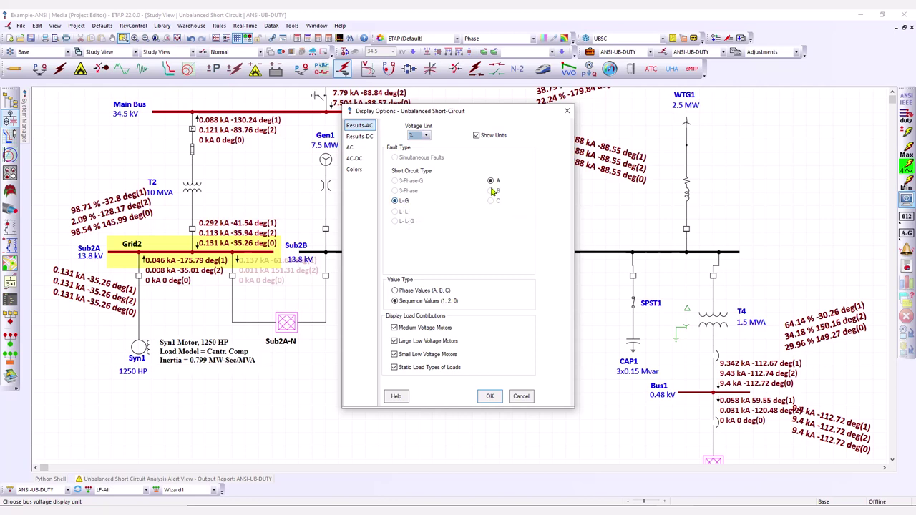
Restore the three-phase bus fault type to All in the ANSI-UB-DUTY shunt fault settings
{"action": "left_click", "coordinate": [489, 396]}
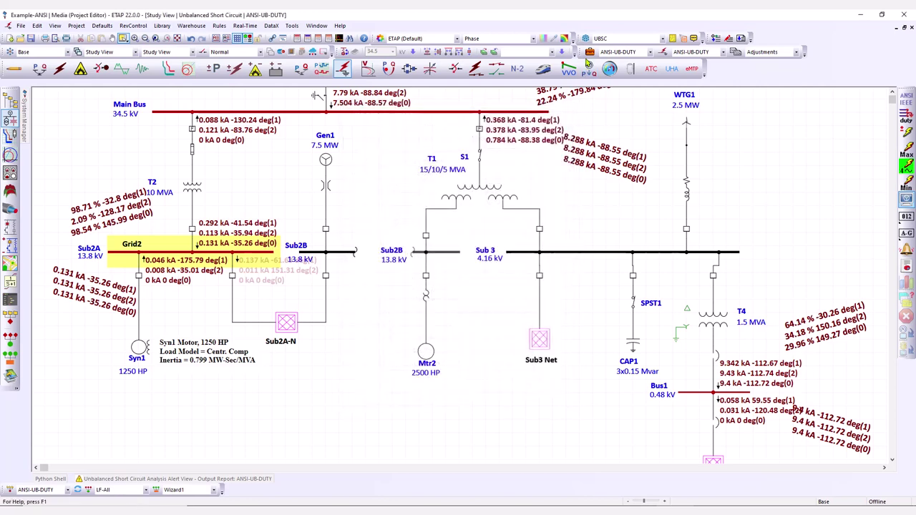
{"action": "left_click", "coordinate": [590, 52]}
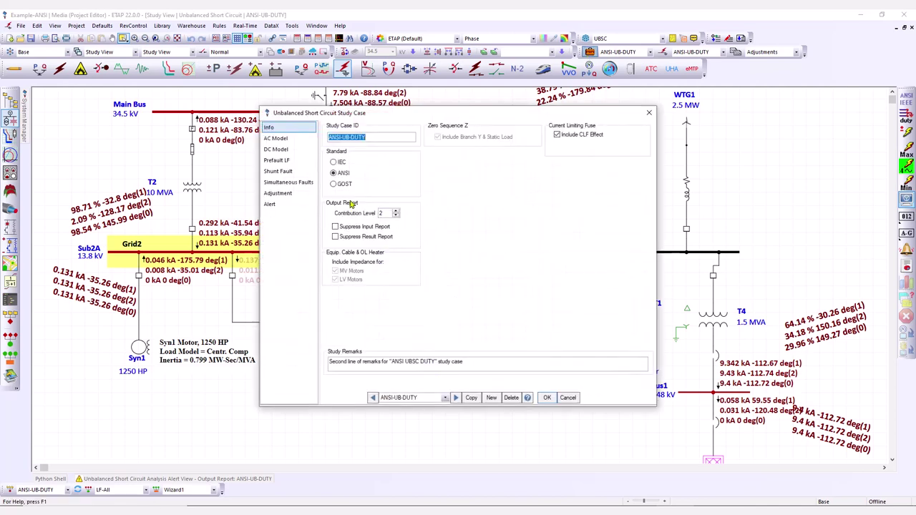
{"action": "left_click", "coordinate": [289, 173]}
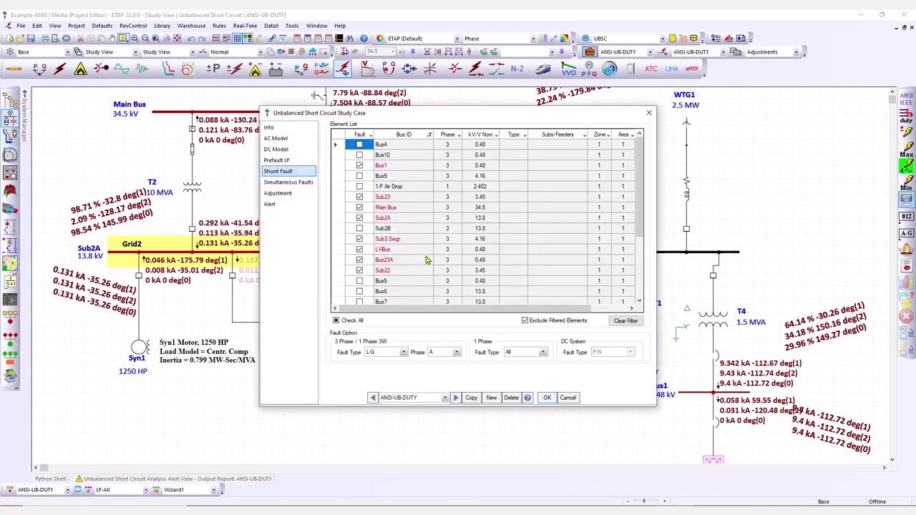
{"action": "left_click", "coordinate": [405, 354]}
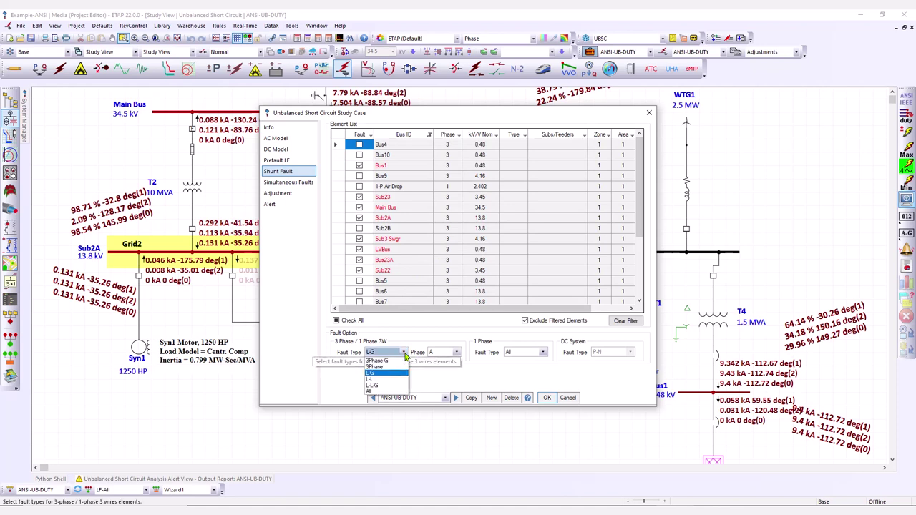
{"action": "left_click", "coordinate": [388, 391]}
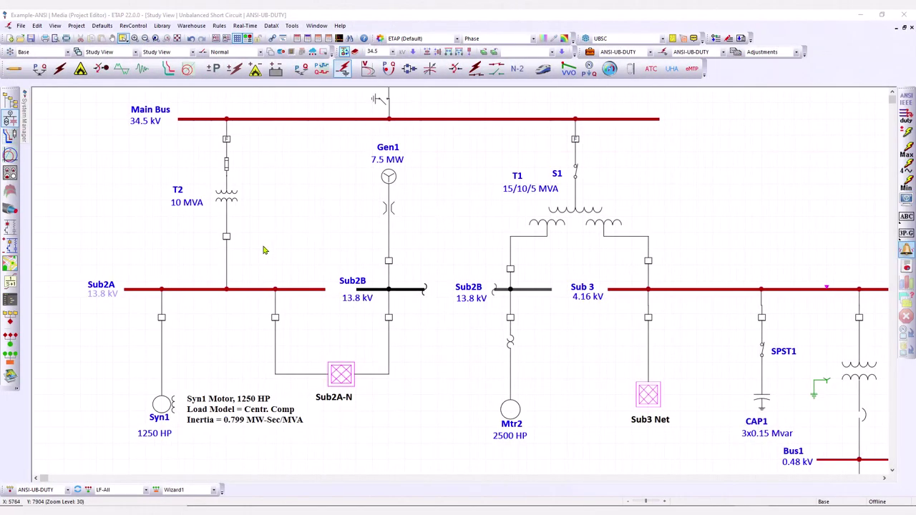
Highlight Fuse8 on the T2–Sub2A branch and exclude the CLF effect in the study case
{"action": "left_click", "coordinate": [227, 269]}
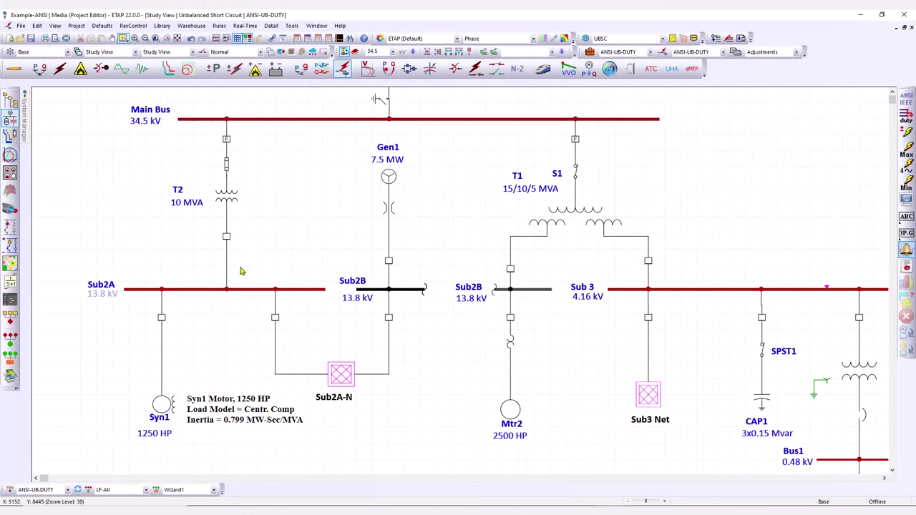
{"action": "right_click", "coordinate": [226, 268]}
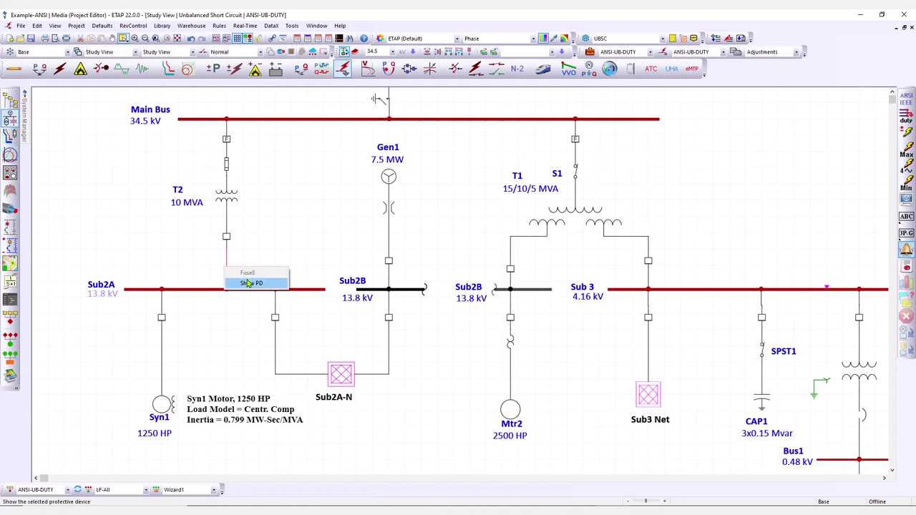
{"action": "left_click", "coordinate": [248, 284]}
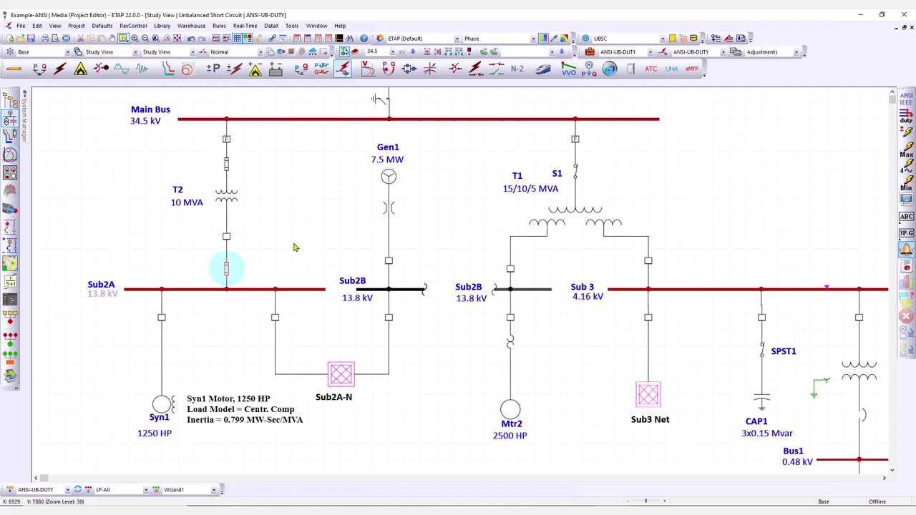
{"action": "left_click", "coordinate": [589, 52]}
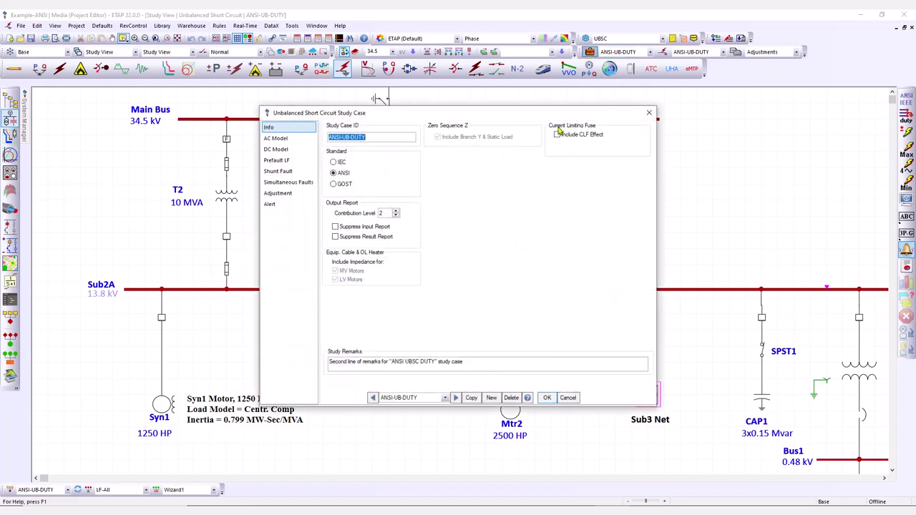
{"action": "left_click", "coordinate": [649, 112]}
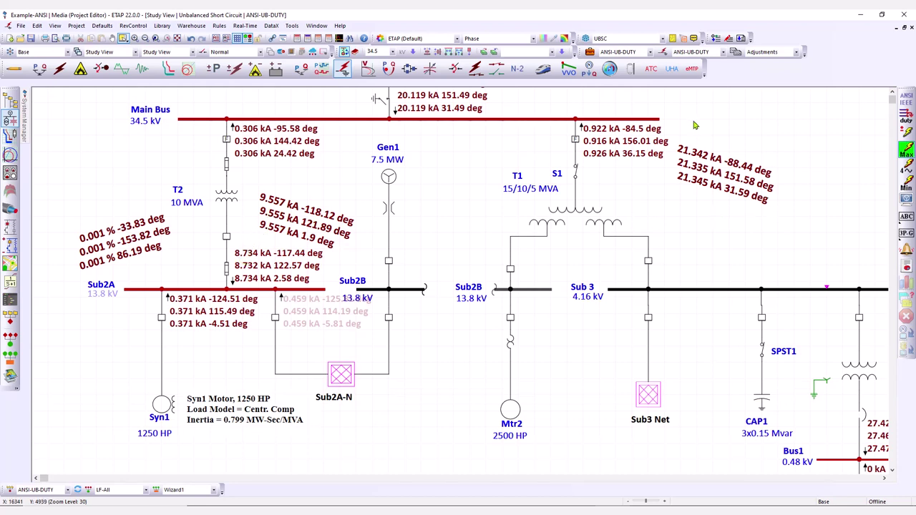
Switch to the UB-DUTY-CLF study case, confirming Include CLF Effect stays checked
{"action": "left_click", "coordinate": [630, 51]}
{"action": "left_click", "coordinate": [617, 143]}
{"action": "left_click", "coordinate": [590, 51]}
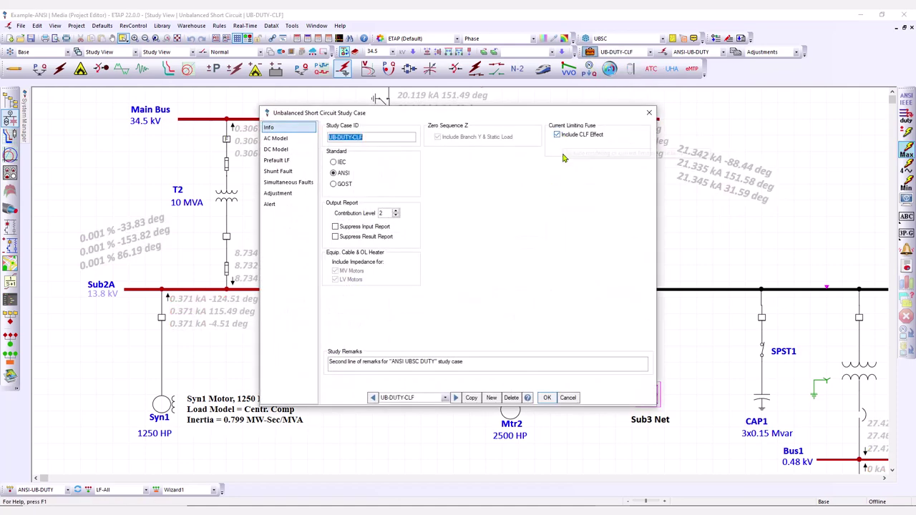
{"action": "left_click", "coordinate": [545, 398]}
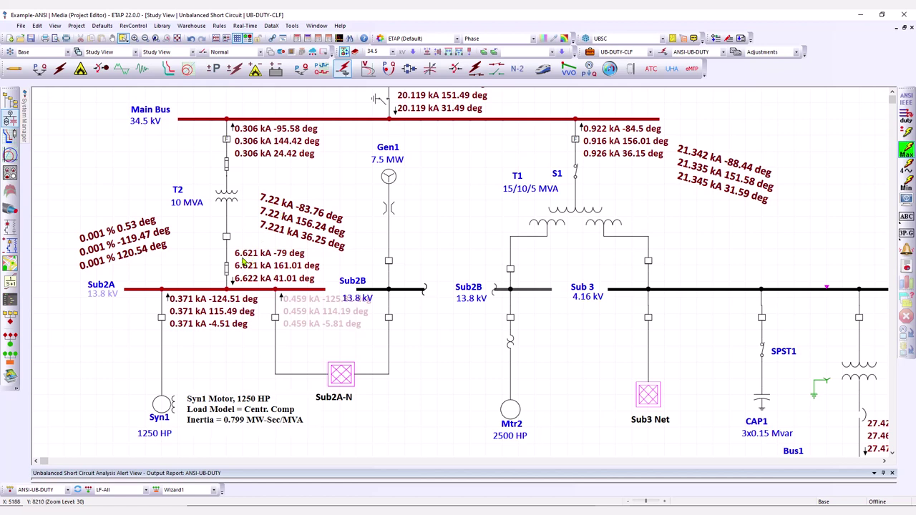
Open the ANSI-UB-DUTY.SCSS output database and review its SC3PHCLFResults table columns
{"action": "left_click", "coordinate": [662, 52]}
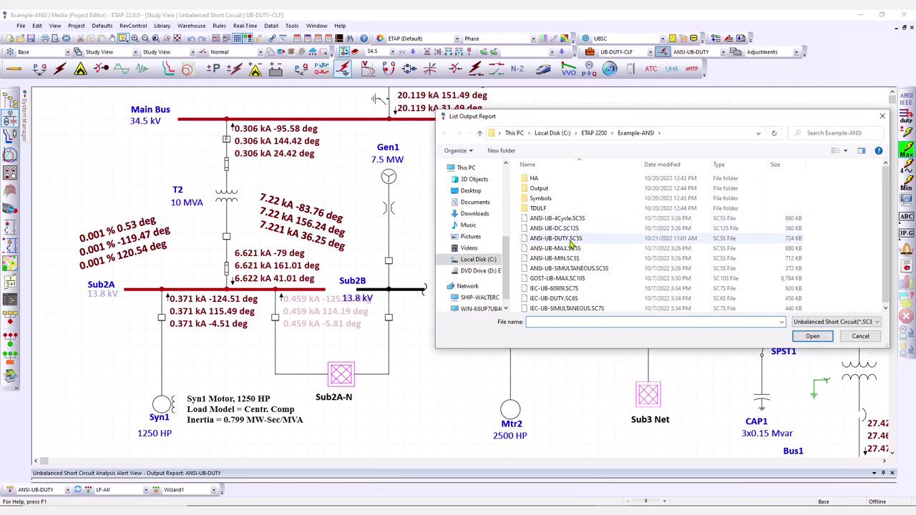
{"action": "double_click", "coordinate": [571, 242]}
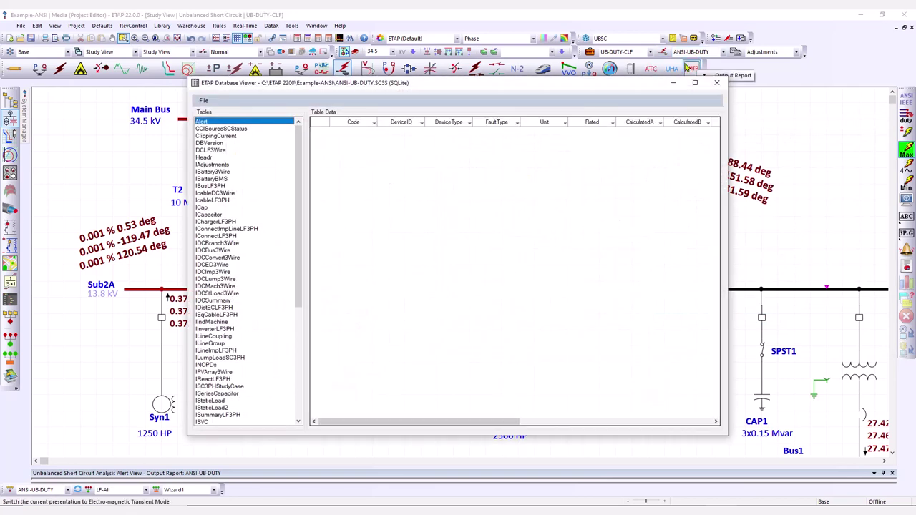
{"action": "scroll", "coordinate": [226, 360], "scroll_direction": "down", "scroll_amount": 9}
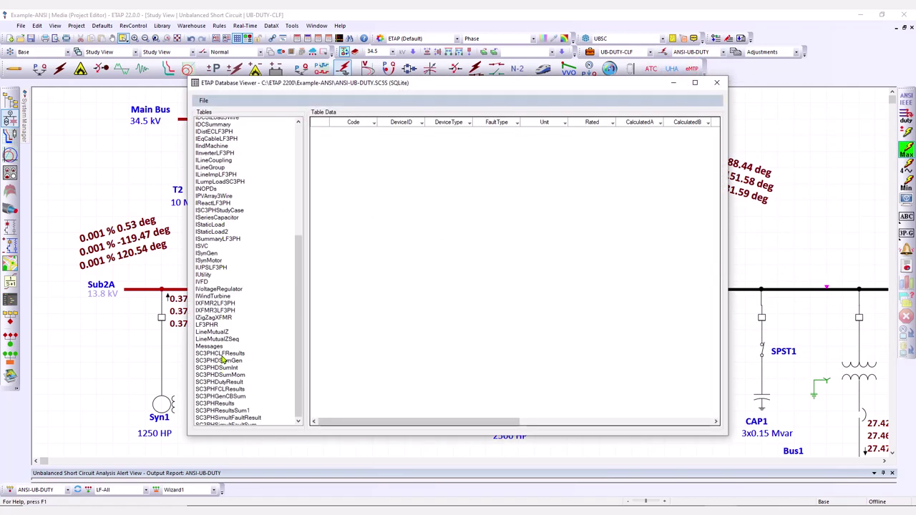
{"action": "left_click", "coordinate": [241, 344]}
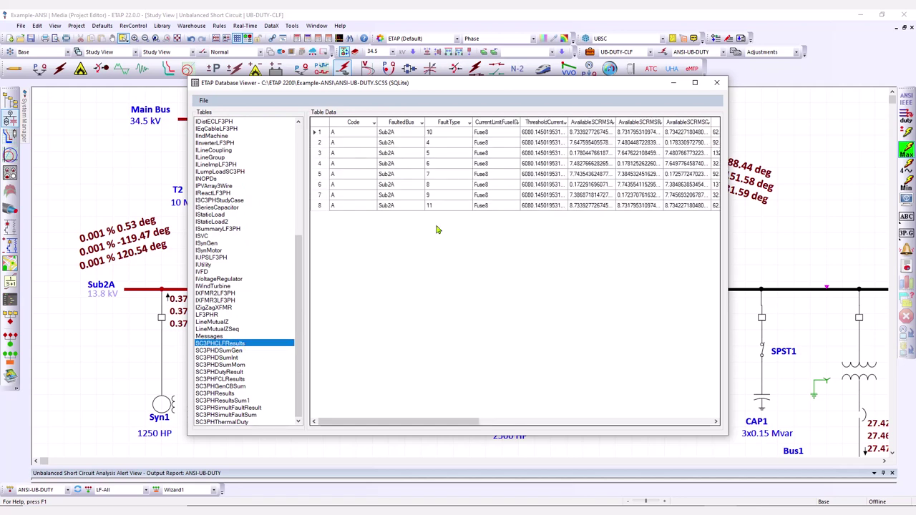
{"action": "left_click_drag", "start_coordinate": [423, 423], "coordinate": [539, 424]}
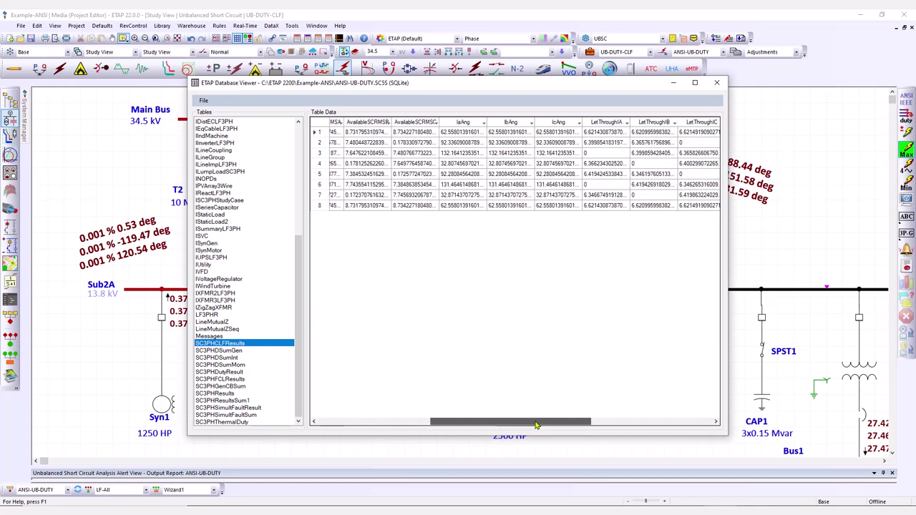
{"action": "left_click_drag", "start_coordinate": [422, 91], "coordinate": [592, 116]}
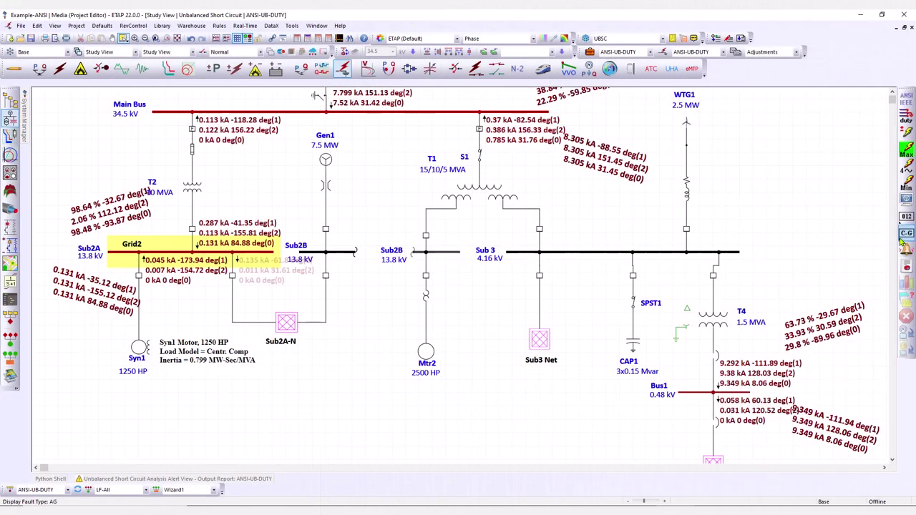
Step through fault-type results: A-B, C-A, AB-G, BC-G, CA-G, 3P-G, A-G, B-C, then B-G
{"action": "left_click", "coordinate": [904, 236]}
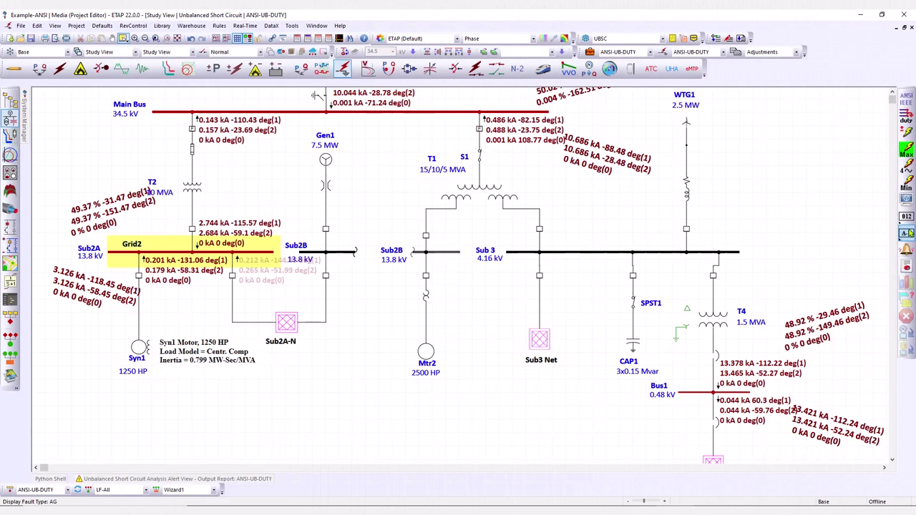
{"action": "left_click", "coordinate": [906, 233]}
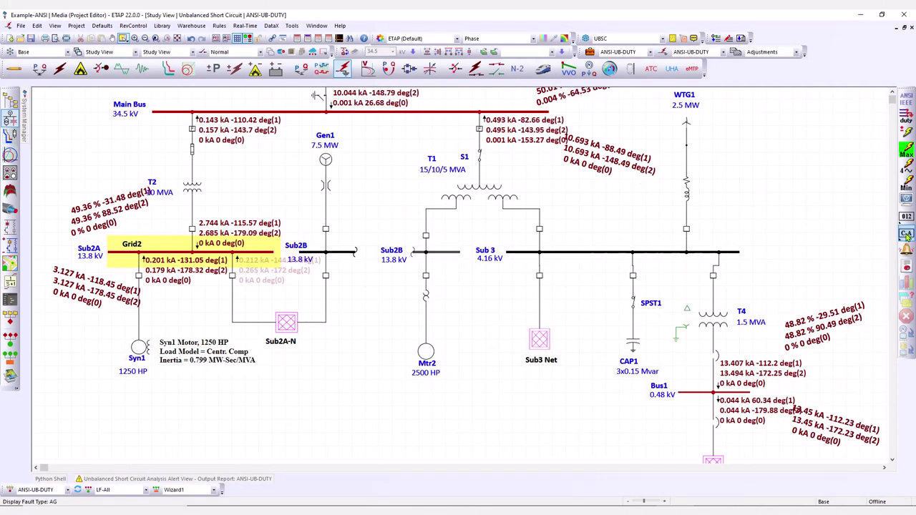
{"action": "left_click", "coordinate": [906, 235]}
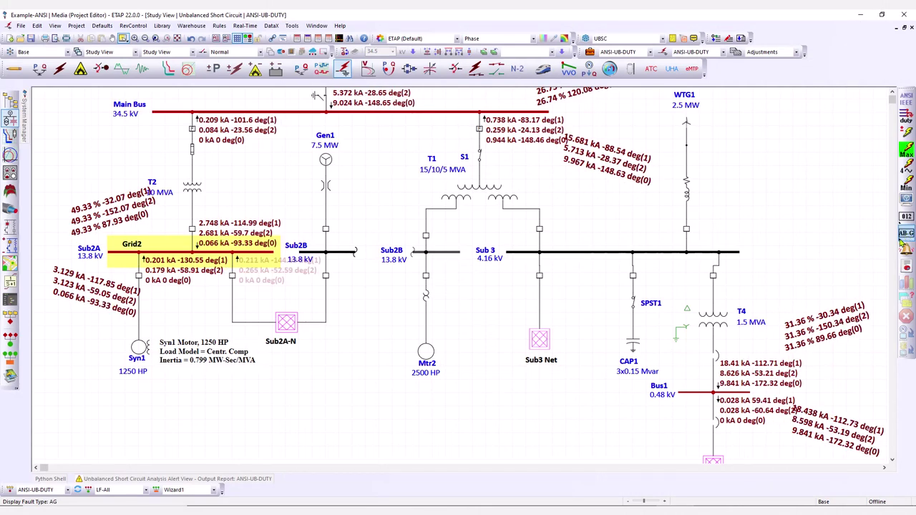
{"action": "left_click", "coordinate": [903, 238]}
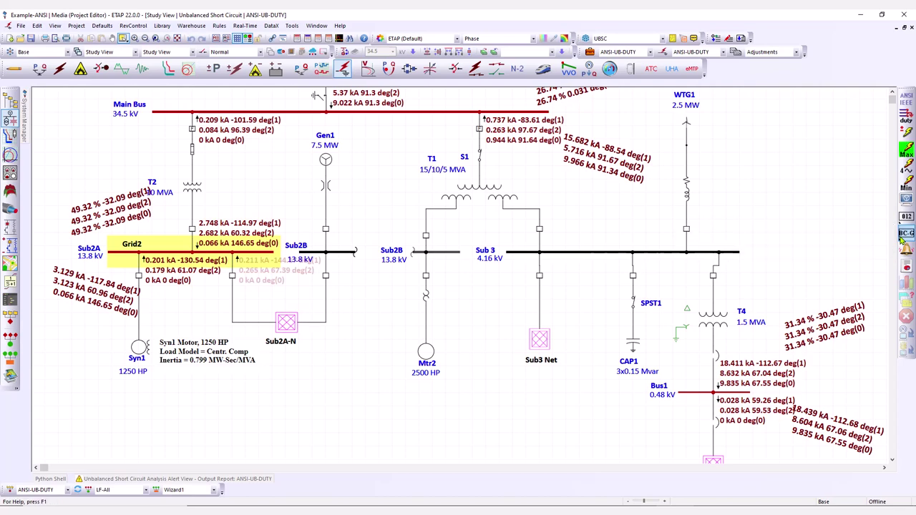
{"action": "left_click", "coordinate": [904, 238]}
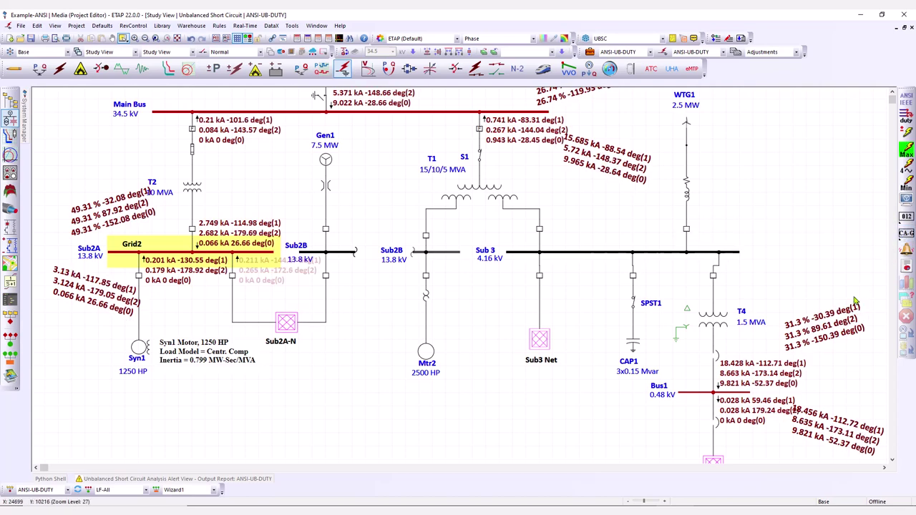
{"action": "left_click", "coordinate": [903, 240]}
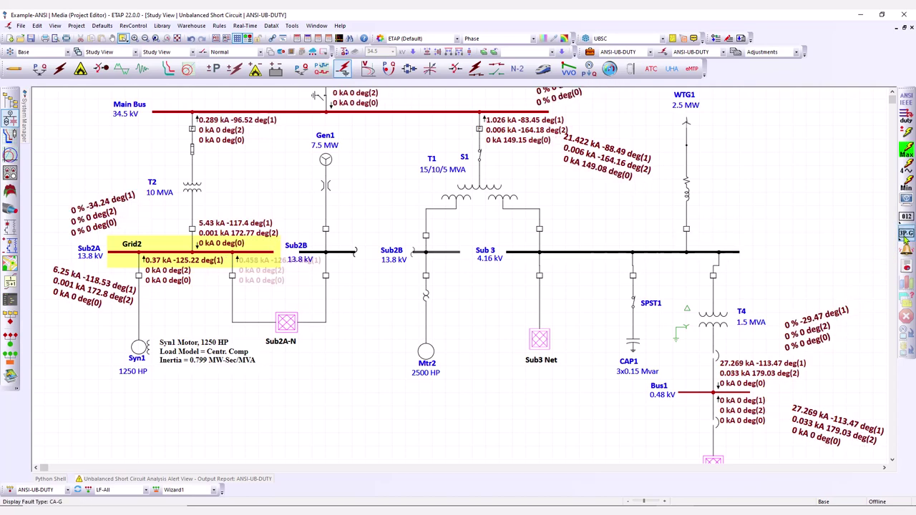
{"action": "left_click", "coordinate": [904, 239]}
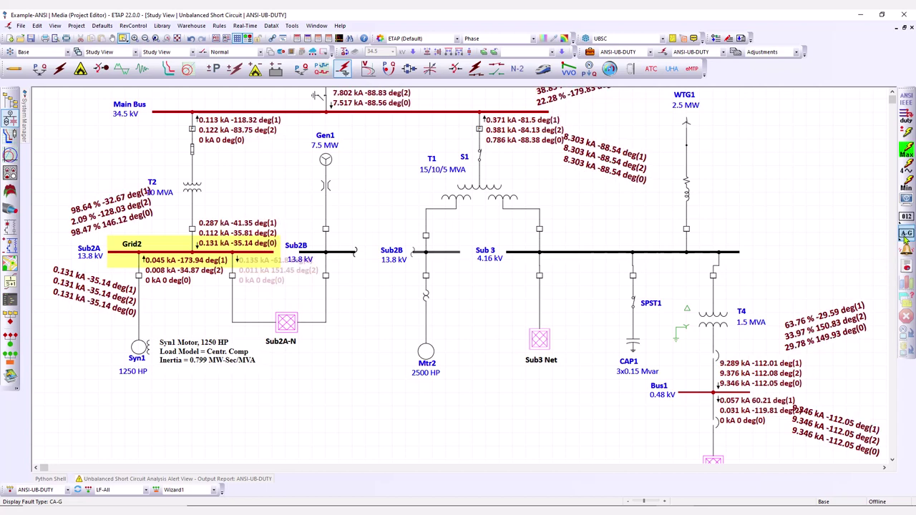
{"action": "left_click", "coordinate": [905, 240]}
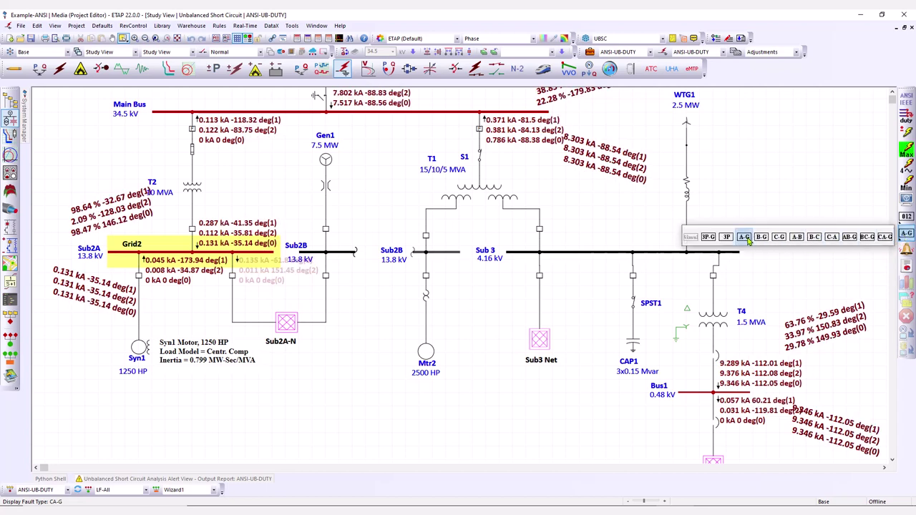
{"action": "left_click", "coordinate": [813, 238]}
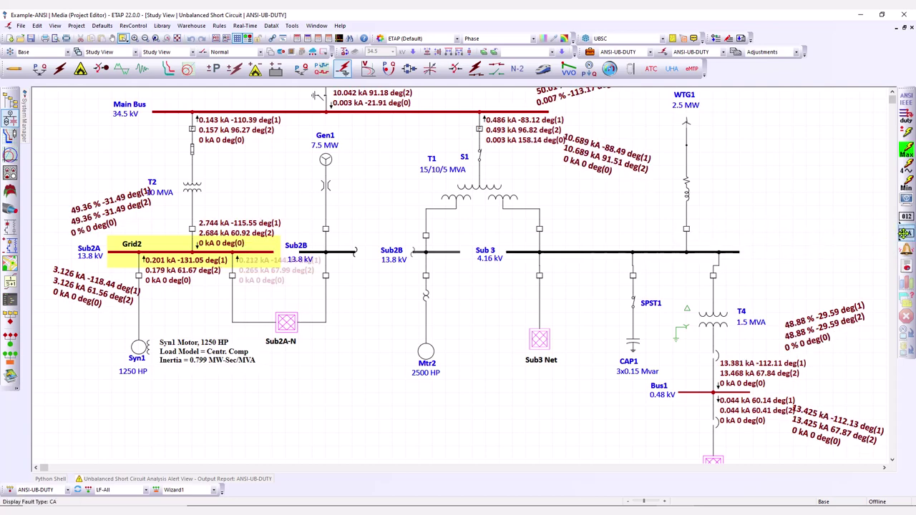
{"action": "left_click", "coordinate": [904, 235]}
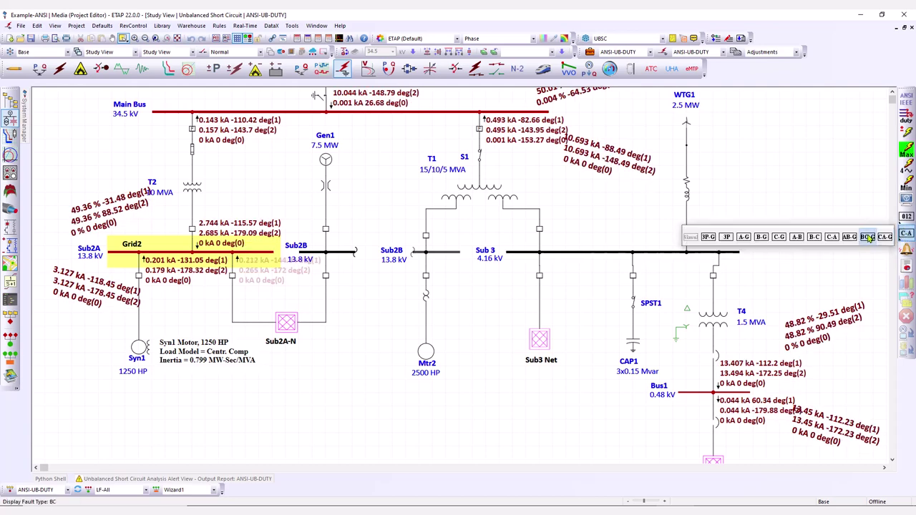
{"action": "left_click", "coordinate": [760, 236]}
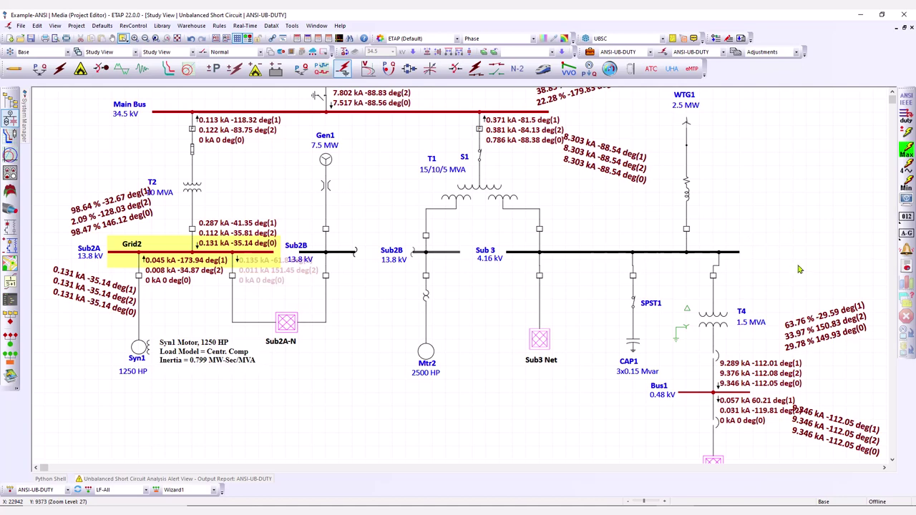
Show the B-G fault results as phase values instead of sequence values
{"action": "left_click", "coordinate": [905, 218]}
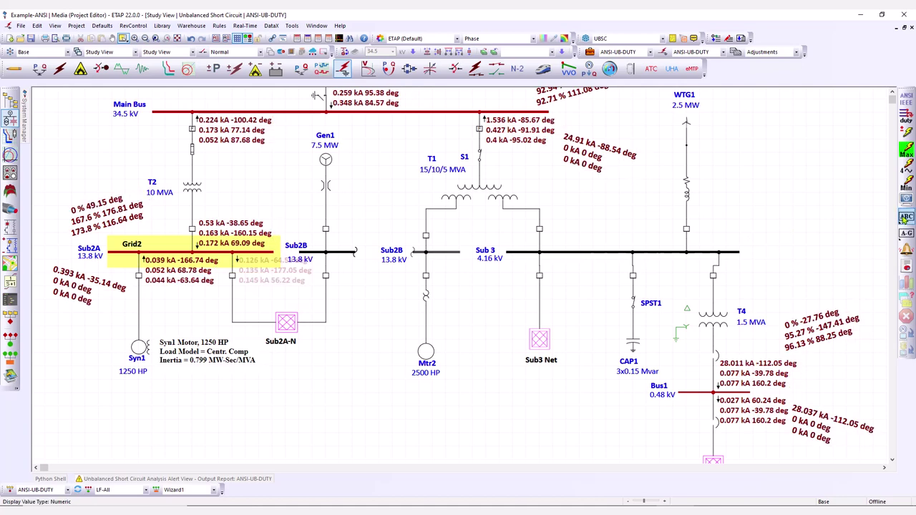
{"action": "left_click", "coordinate": [906, 218]}
{"action": "left_click", "coordinate": [905, 218]}
{"action": "left_click", "coordinate": [325, 229]}
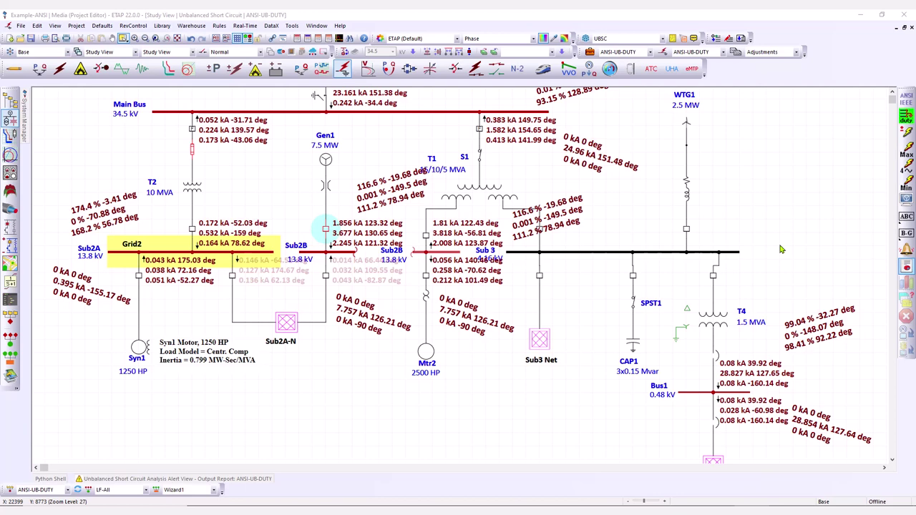
Give breaker CB4 the ABB VD4G-25 library ratings and run the device duty calculation
{"action": "double_click", "coordinate": [325, 230]}
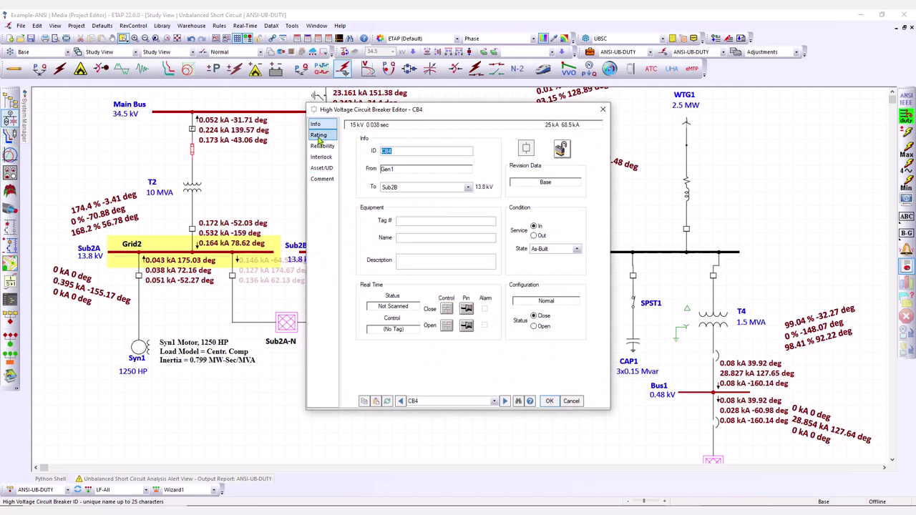
{"action": "left_click", "coordinate": [319, 135]}
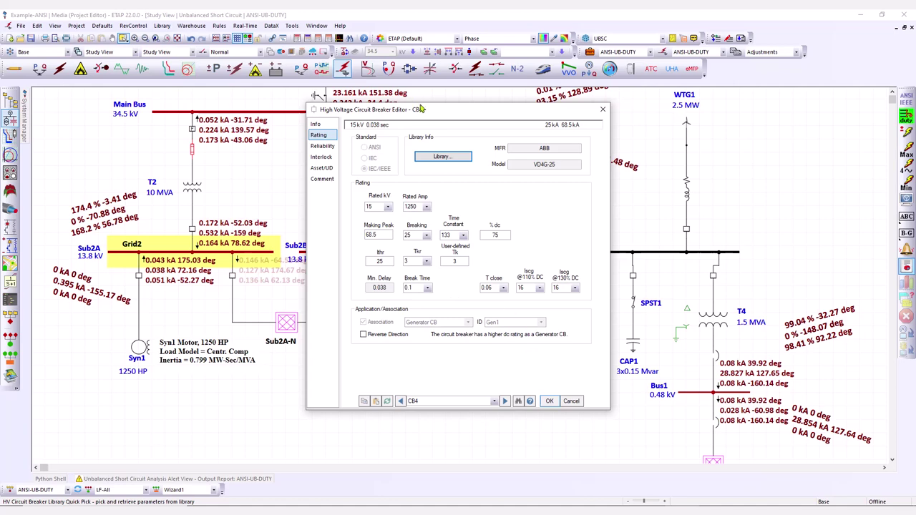
{"action": "left_click_drag", "start_coordinate": [422, 109], "coordinate": [532, 120]}
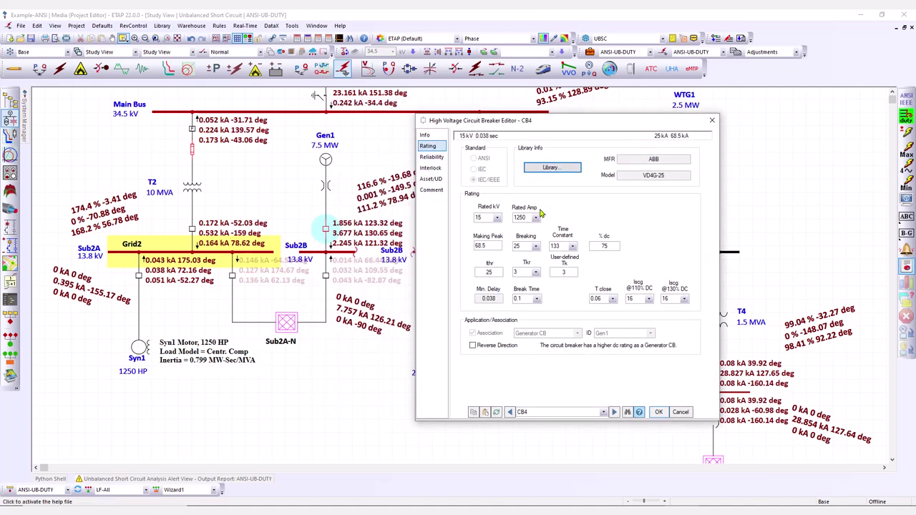
{"action": "left_click", "coordinate": [555, 169]}
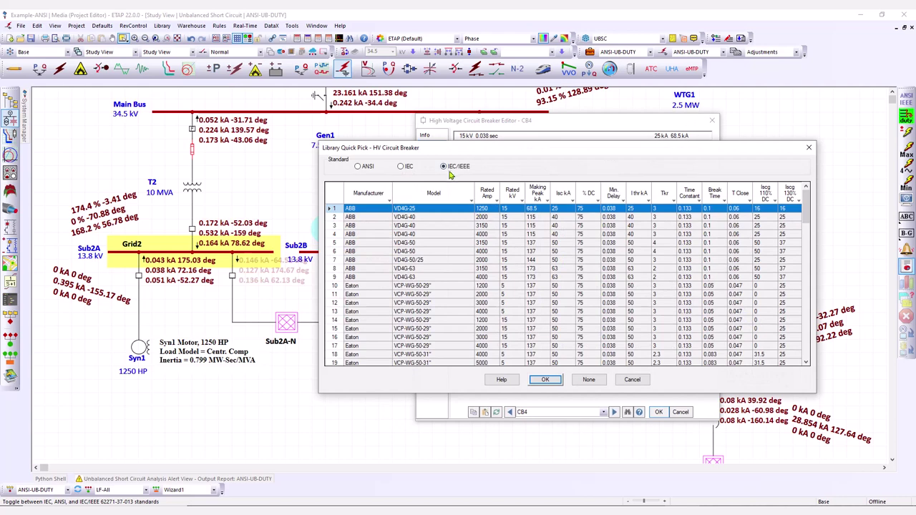
{"action": "left_click", "coordinate": [548, 379]}
{"action": "left_click", "coordinate": [657, 412]}
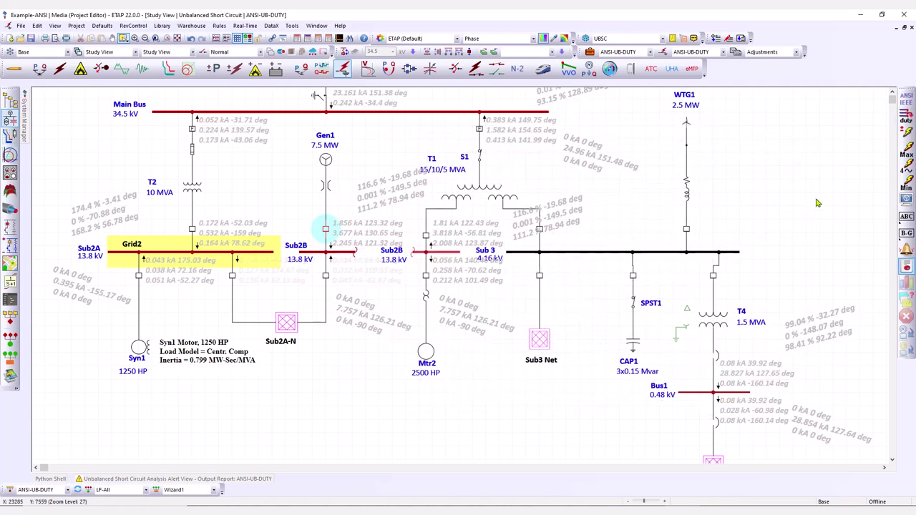
{"action": "left_click", "coordinate": [906, 116]}
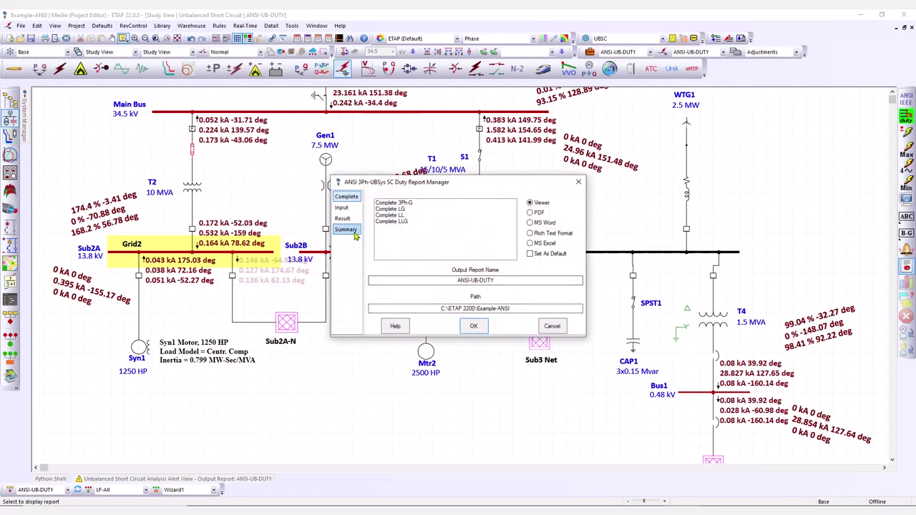
Open the Summary duty report in the Viewer, showing CB4's duty at Sub2B
{"action": "left_click", "coordinate": [346, 229]}
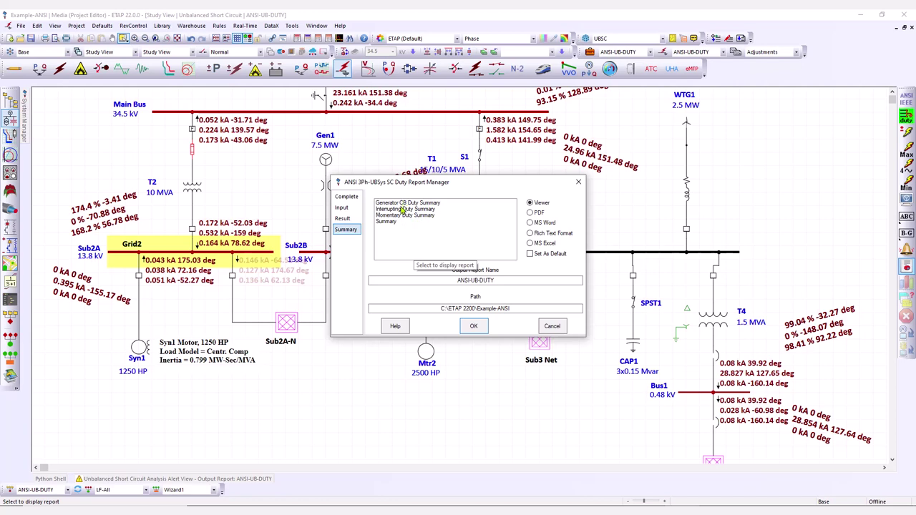
{"action": "left_click", "coordinate": [390, 222]}
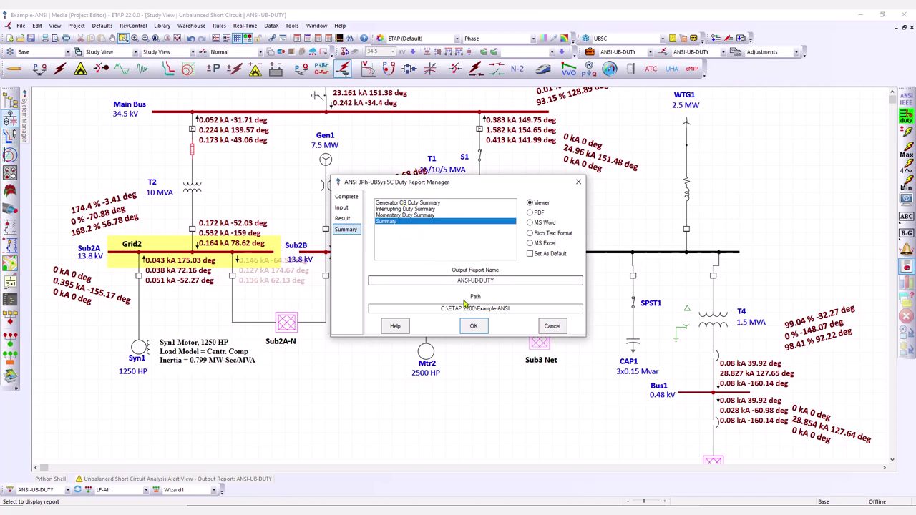
{"action": "left_click", "coordinate": [473, 327]}
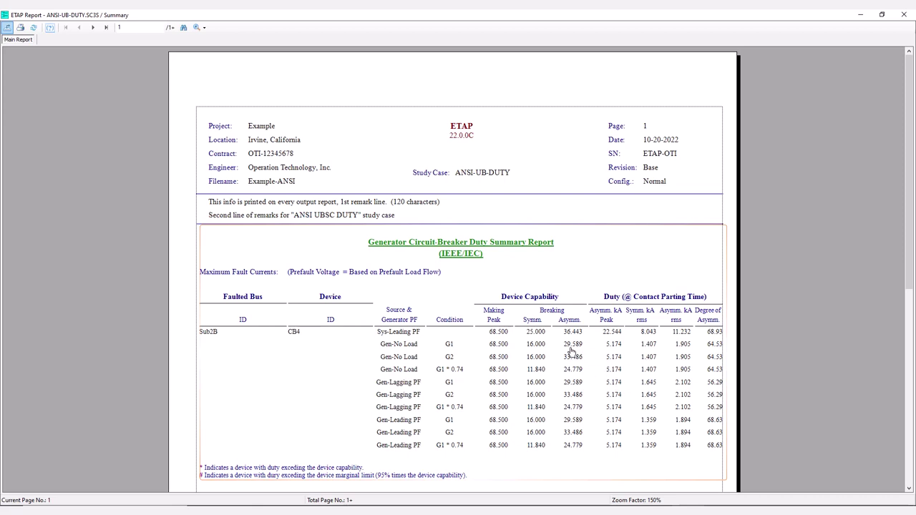
Page through the summary duty report, past the momentary duty summary, to its last page
{"action": "left_click", "coordinate": [88, 27]}
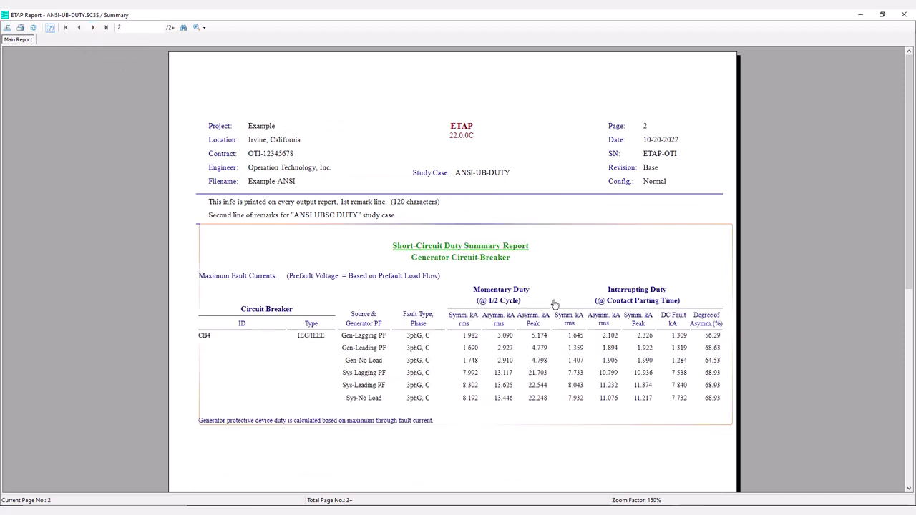
{"action": "left_click", "coordinate": [93, 28]}
{"action": "scroll", "coordinate": [369, 288], "scroll_direction": "down", "scroll_amount": 1}
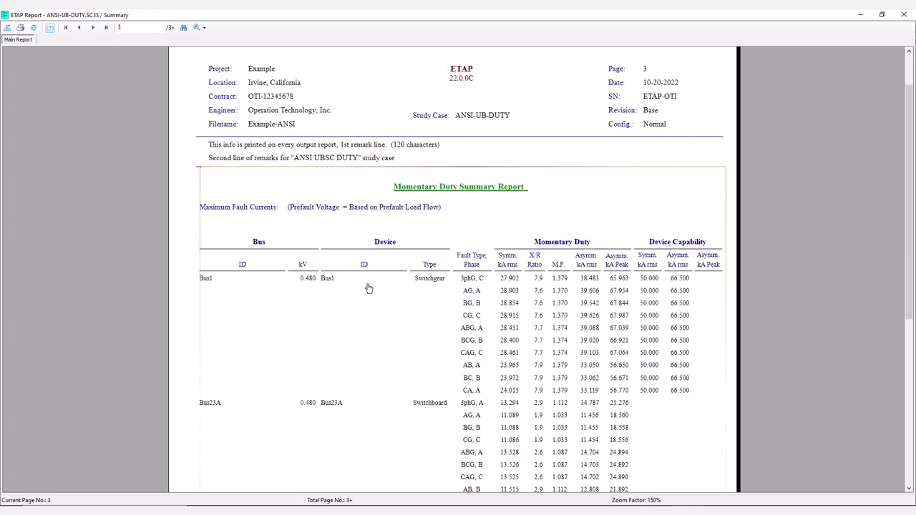
{"action": "scroll", "coordinate": [333, 293], "scroll_direction": "down", "scroll_amount": 1}
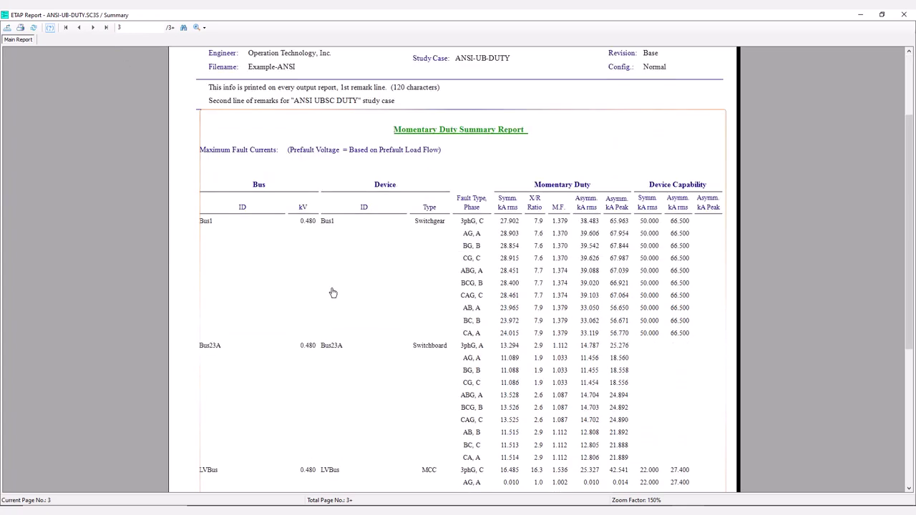
{"action": "scroll", "coordinate": [332, 293], "scroll_direction": "down", "scroll_amount": 1}
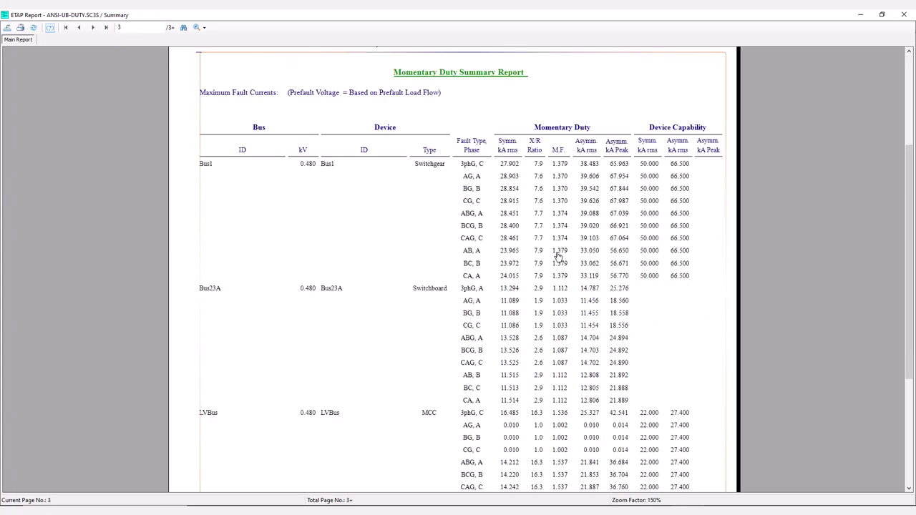
{"action": "scroll", "coordinate": [661, 254], "scroll_direction": "down", "scroll_amount": 1}
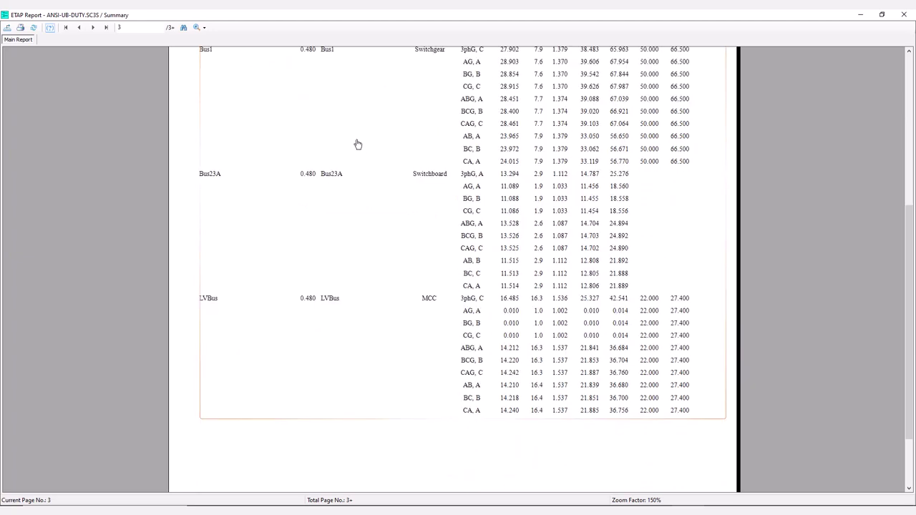
{"action": "scroll", "coordinate": [298, 131], "scroll_direction": "up", "scroll_amount": 2}
{"action": "scroll", "coordinate": [298, 131], "scroll_direction": "up", "scroll_amount": 1}
{"action": "left_click", "coordinate": [106, 27]}
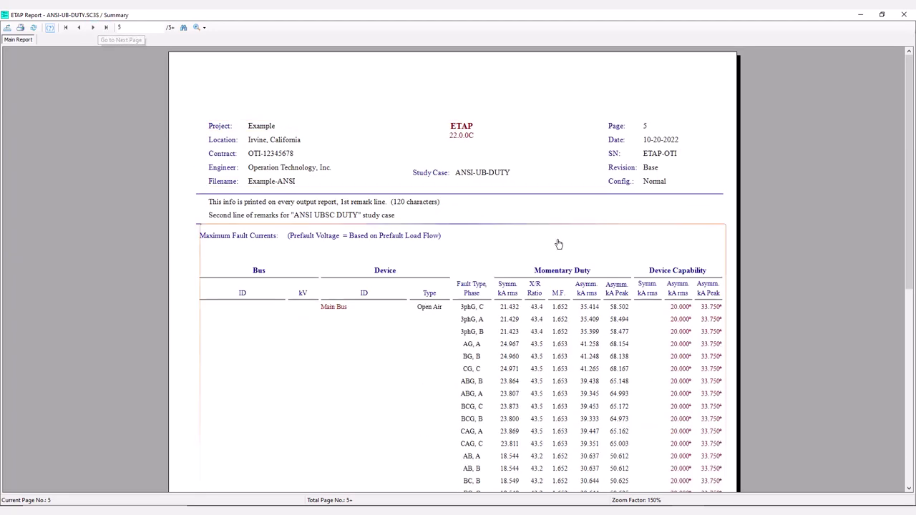
{"action": "scroll", "coordinate": [557, 244], "scroll_direction": "down", "scroll_amount": 1}
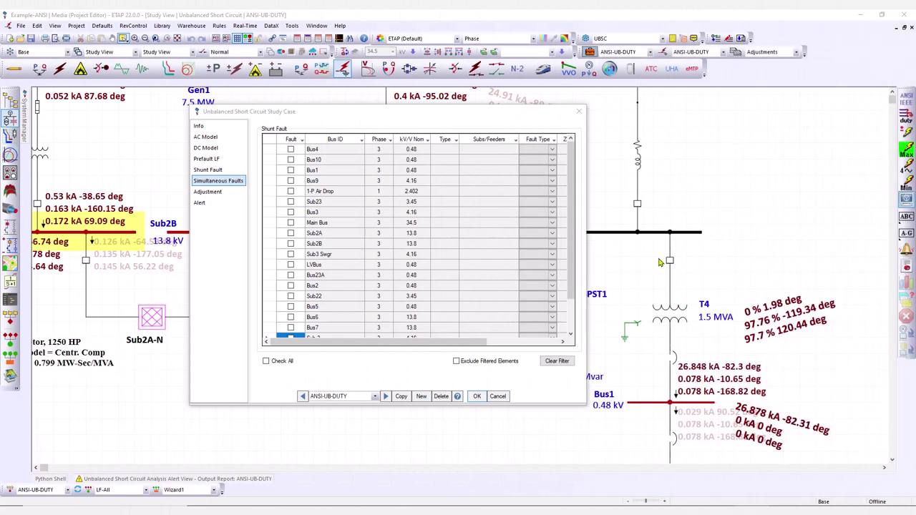
Mark Bus1 and Sub 3 as simultaneous fault locations
{"action": "left_click", "coordinate": [291, 171]}
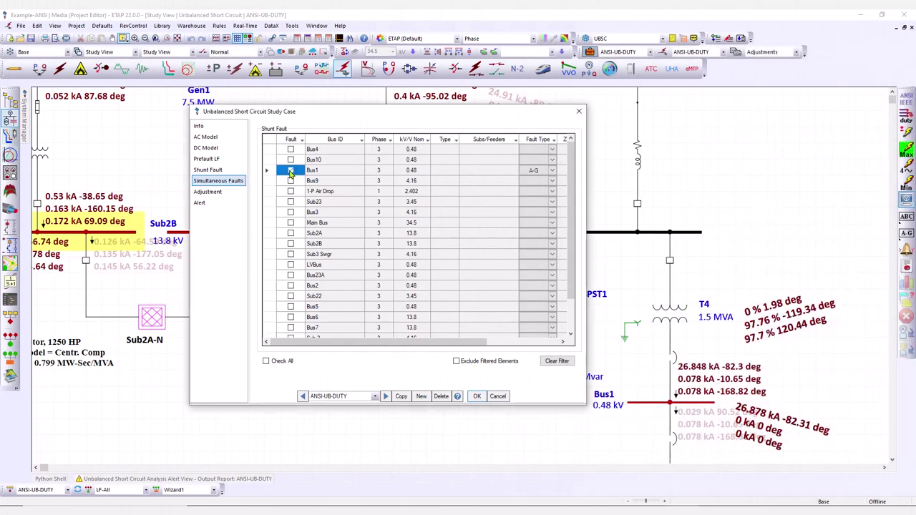
{"action": "scroll", "coordinate": [292, 181], "scroll_direction": "down", "scroll_amount": 2}
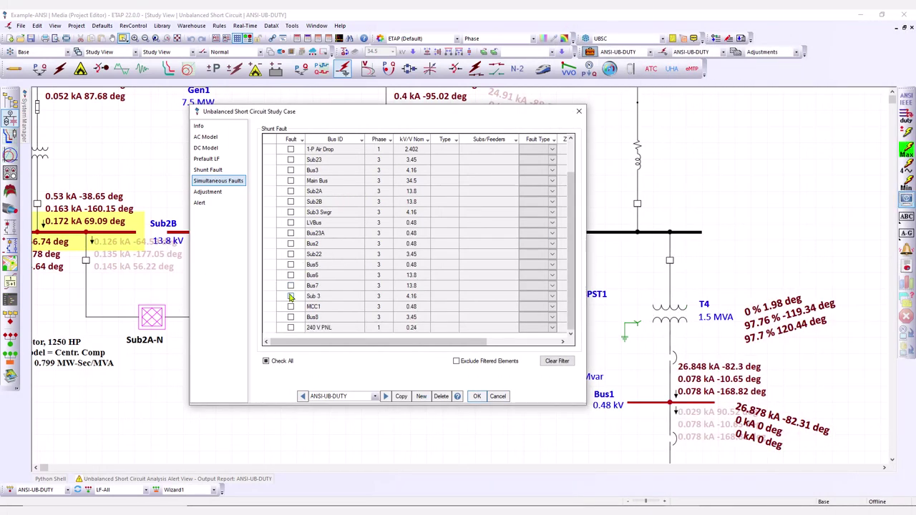
{"action": "left_click", "coordinate": [291, 296]}
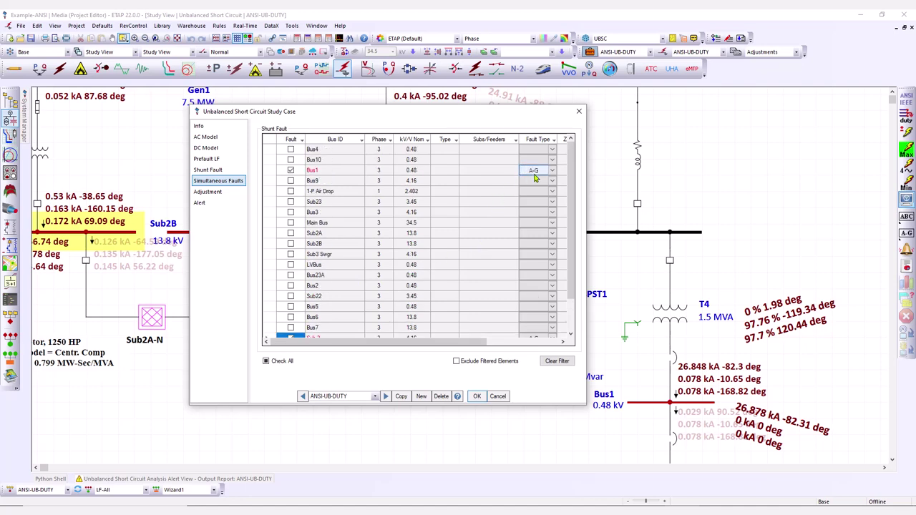
{"action": "left_click_drag", "start_coordinate": [535, 116], "coordinate": [380, 125]}
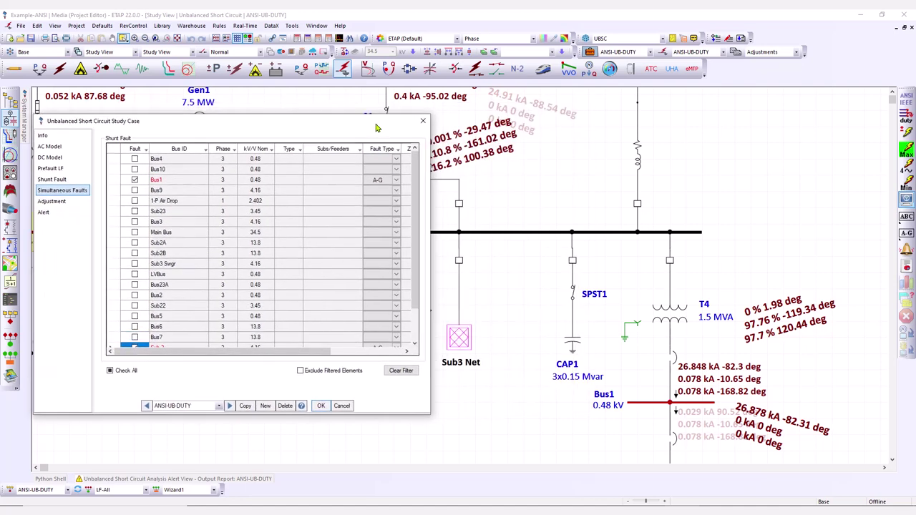
Change Bus1's fault type to ABC-G and accept the study case
{"action": "left_click", "coordinate": [397, 180]}
{"action": "left_click", "coordinate": [396, 182]}
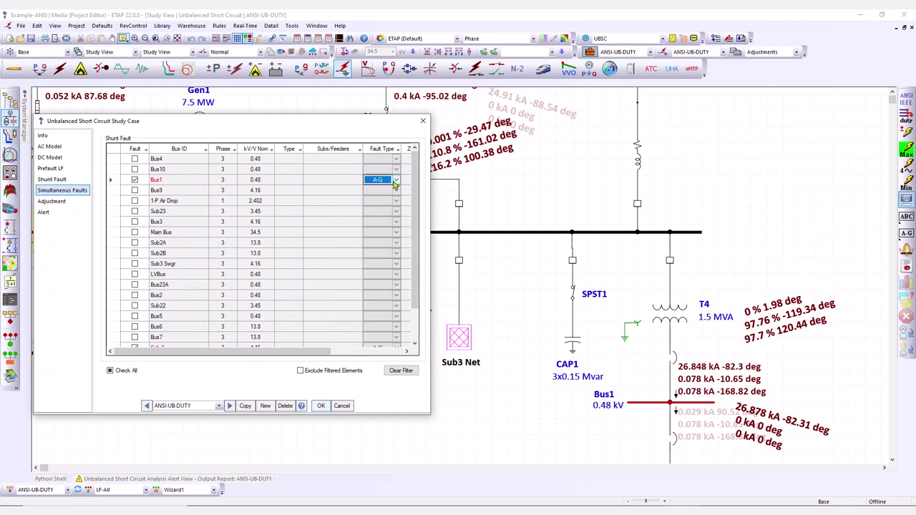
{"action": "left_click", "coordinate": [394, 185]}
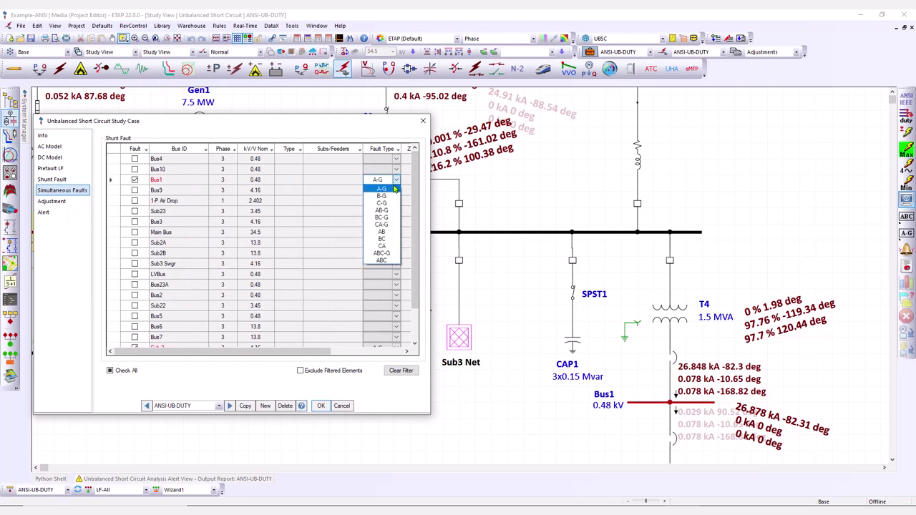
{"action": "left_click", "coordinate": [390, 255]}
{"action": "scroll", "coordinate": [390, 255], "scroll_direction": "down", "scroll_amount": 2}
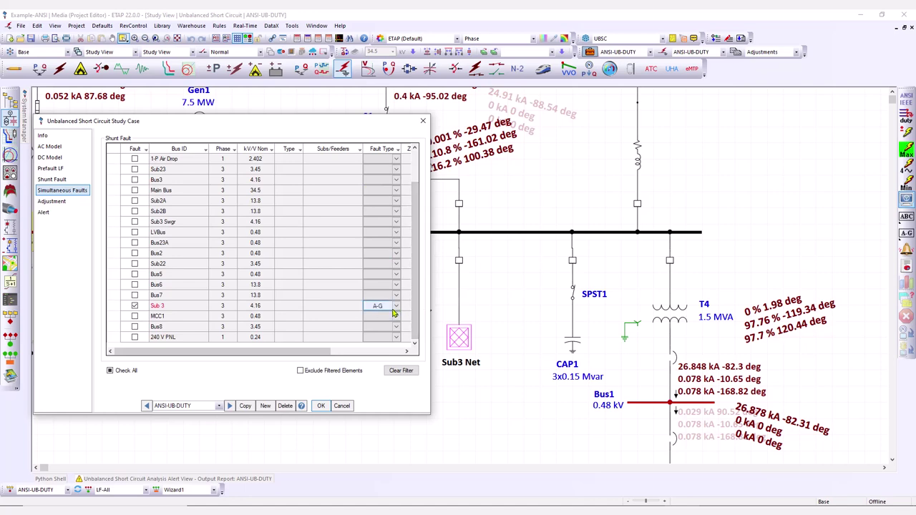
{"action": "left_click", "coordinate": [320, 405]}
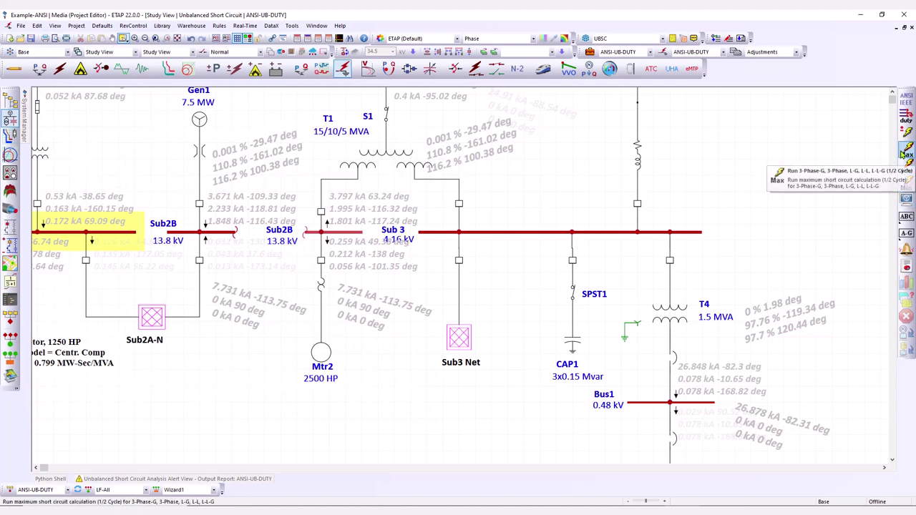
Run the maximum unbalanced short-circuit calculation, reposition Bus1's result label, and open short-circuit display options
{"action": "left_click", "coordinate": [905, 153]}
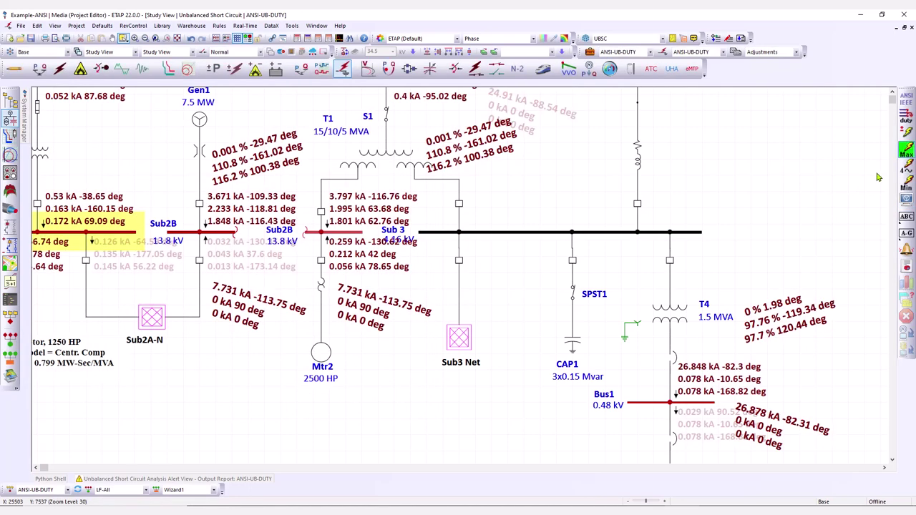
{"action": "left_click_drag", "start_coordinate": [773, 420], "coordinate": [803, 400]}
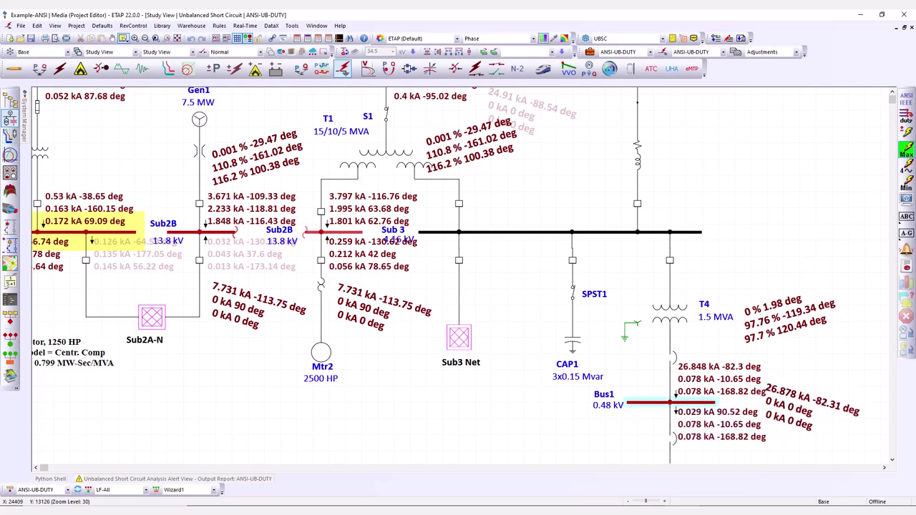
{"action": "left_click", "coordinate": [906, 198]}
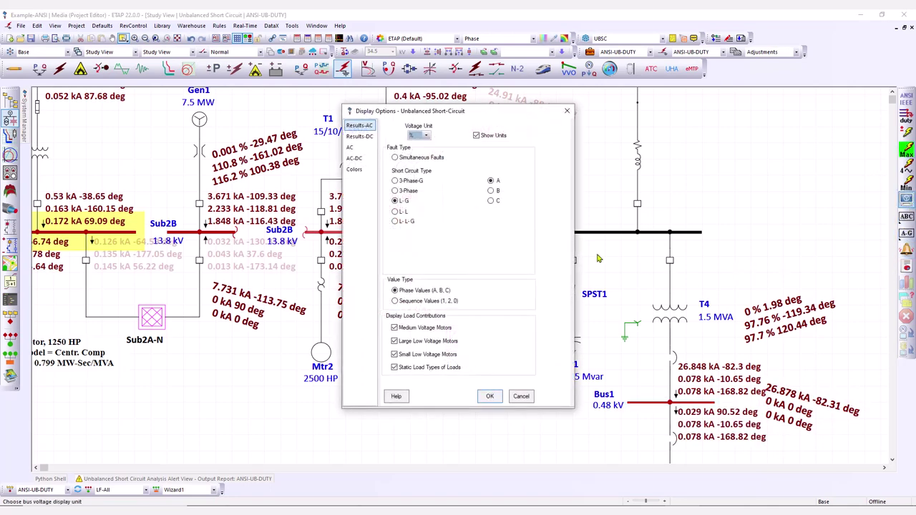
Show Simultaneous Faults results on the diagram via the Results-AC display options
{"action": "left_click", "coordinate": [401, 160]}
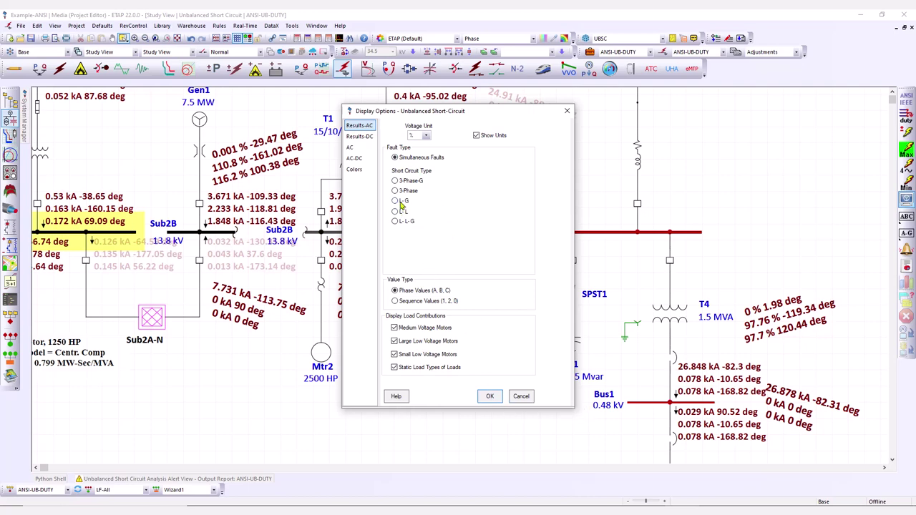
{"action": "left_click", "coordinate": [496, 398]}
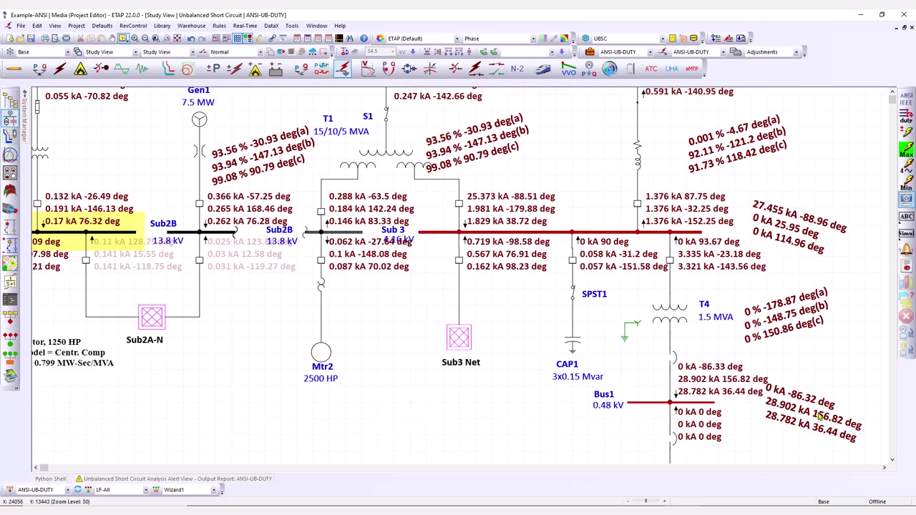
Nudge Bus1's fault-current label slightly downward on the diagram
{"action": "left_click_drag", "start_coordinate": [820, 417], "coordinate": [819, 427]}
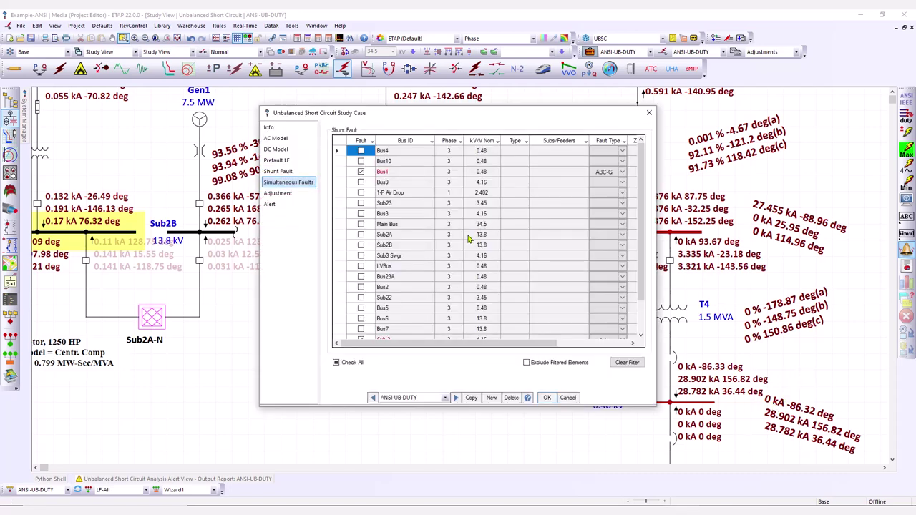
Review the Simultaneous Faults grid, checking the fault type entries for Bus2 and Bus23A
{"action": "scroll", "coordinate": [473, 240], "scroll_direction": "down", "scroll_amount": 2}
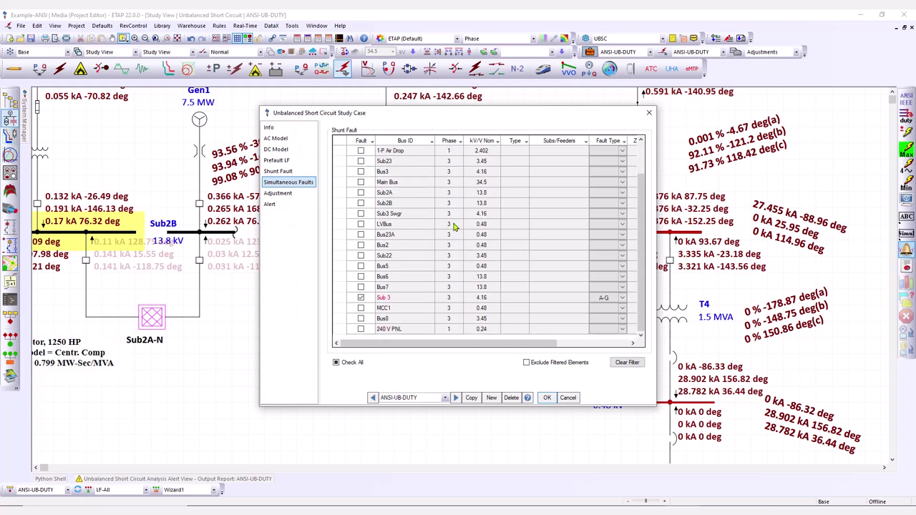
{"action": "scroll", "coordinate": [443, 215], "scroll_direction": "up", "scroll_amount": 2}
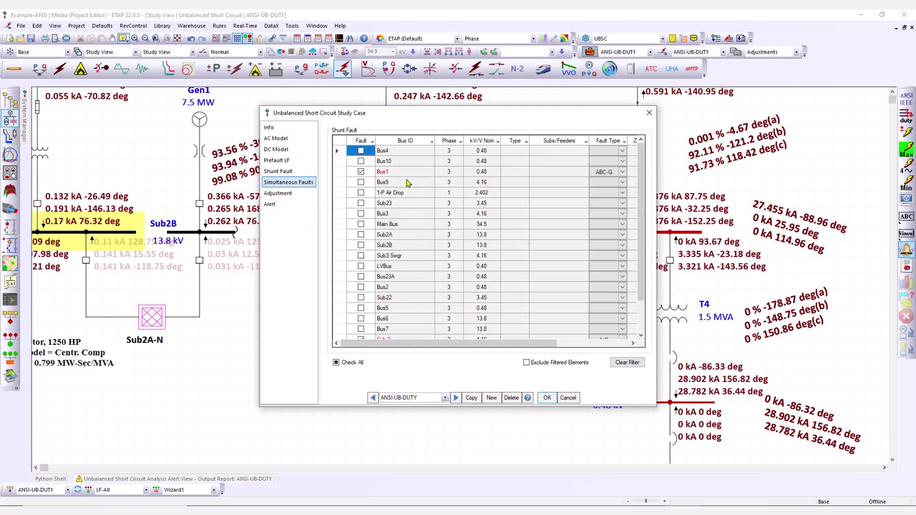
{"action": "scroll", "coordinate": [408, 208], "scroll_direction": "down", "scroll_amount": 2}
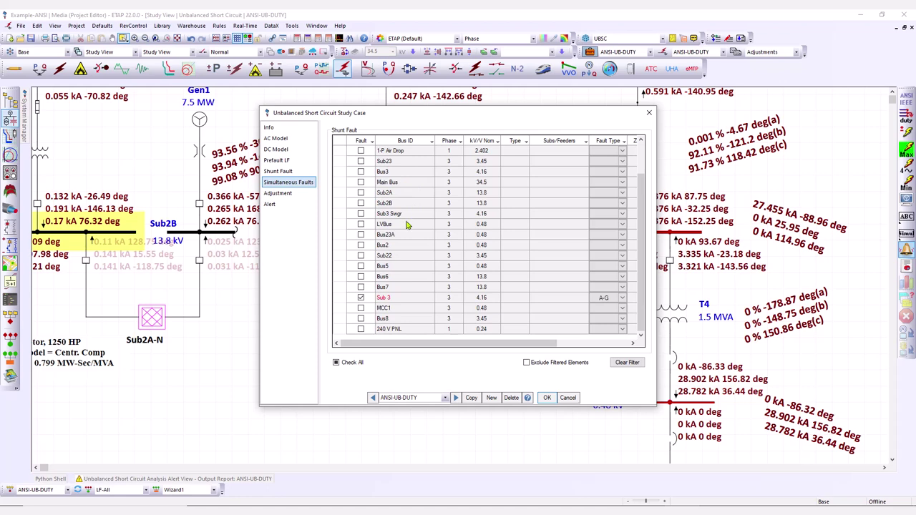
{"action": "left_click", "coordinate": [594, 246]}
{"action": "left_click", "coordinate": [622, 235]}
{"action": "left_click", "coordinate": [622, 234]}
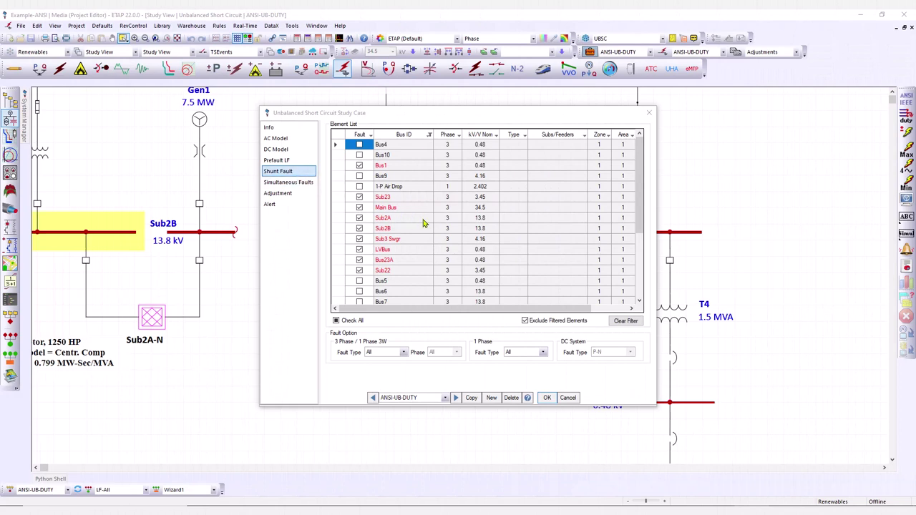
Filter the Shunt Fault bus list to DC buses only and remove DCBus3's fault
{"action": "scroll", "coordinate": [423, 224], "scroll_direction": "down", "scroll_amount": 2}
{"action": "scroll", "coordinate": [423, 224], "scroll_direction": "down", "scroll_amount": 2}
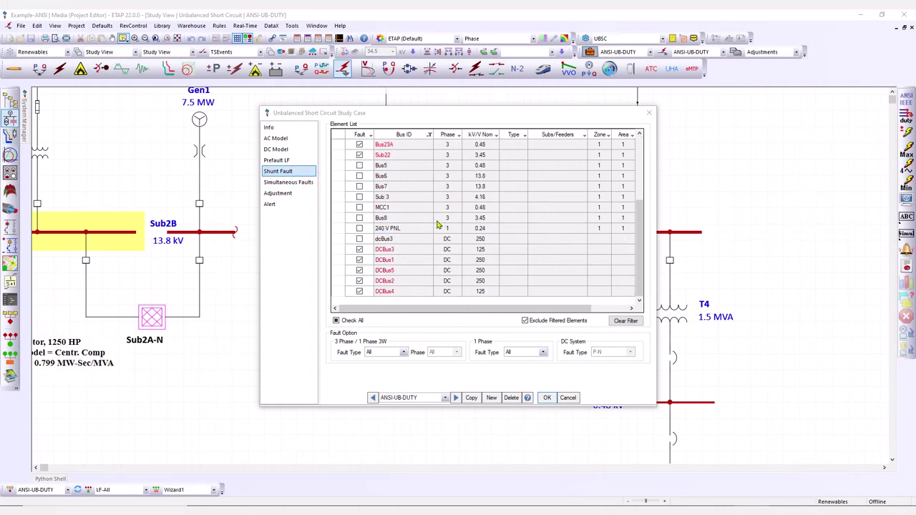
{"action": "left_click", "coordinate": [458, 135]}
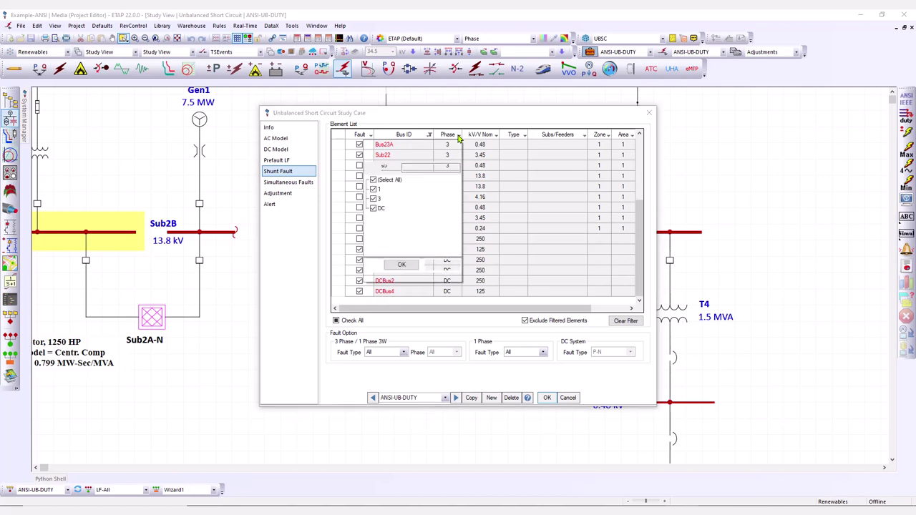
{"action": "left_click", "coordinate": [373, 180]}
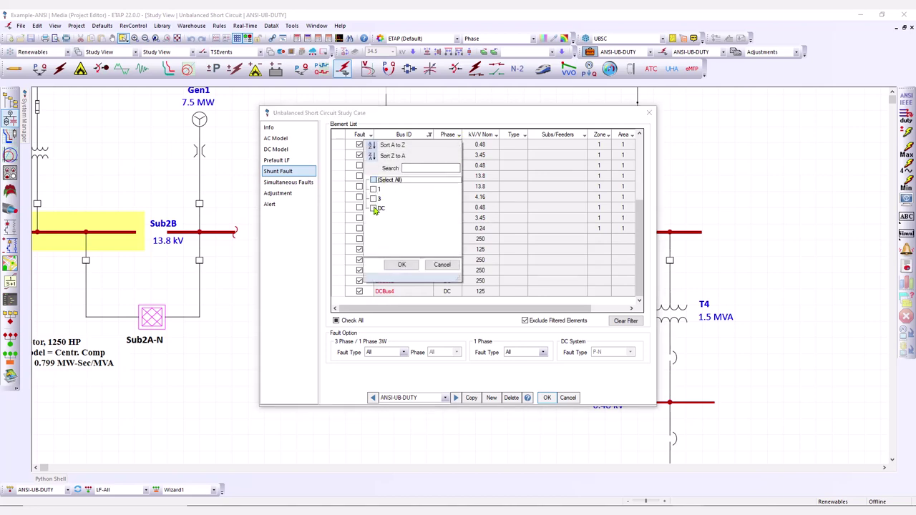
{"action": "left_click", "coordinate": [373, 208]}
{"action": "left_click", "coordinate": [399, 265]}
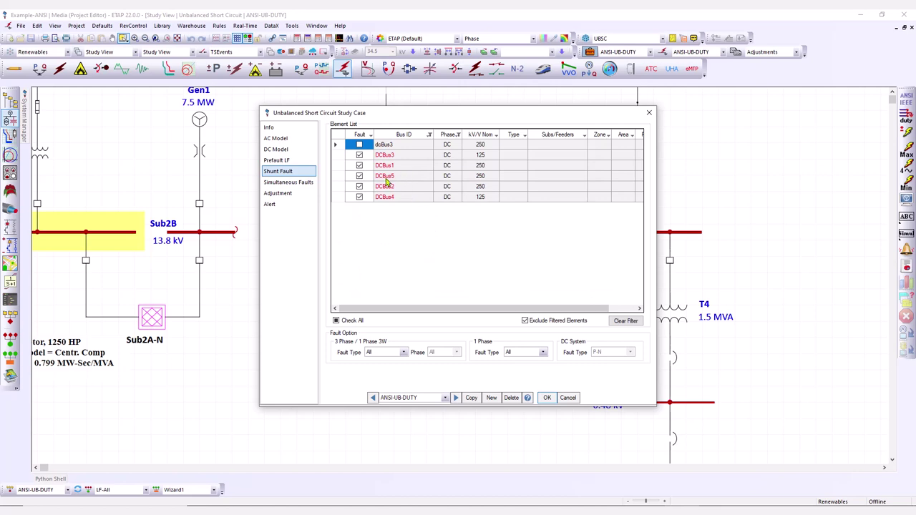
{"action": "left_click", "coordinate": [359, 155]}
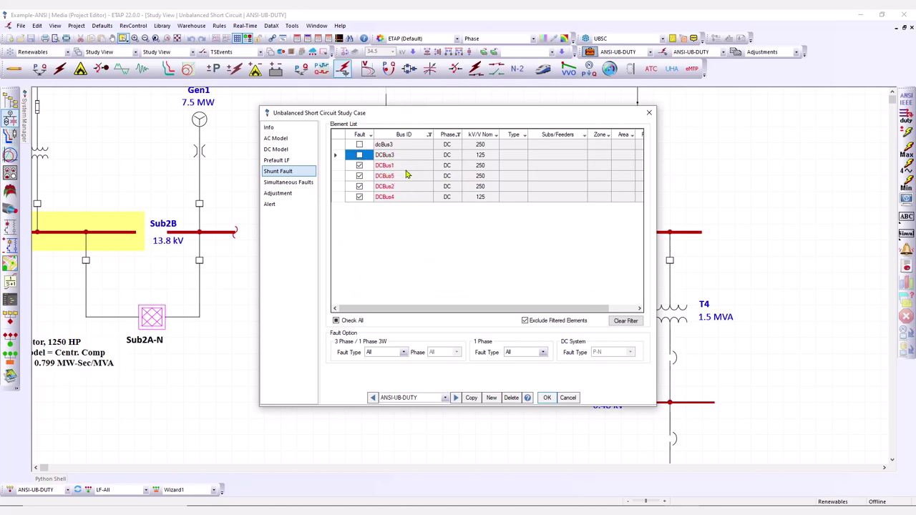
Close the study case, select DC System from the composite list, and open that composite network
{"action": "left_click", "coordinate": [546, 397]}
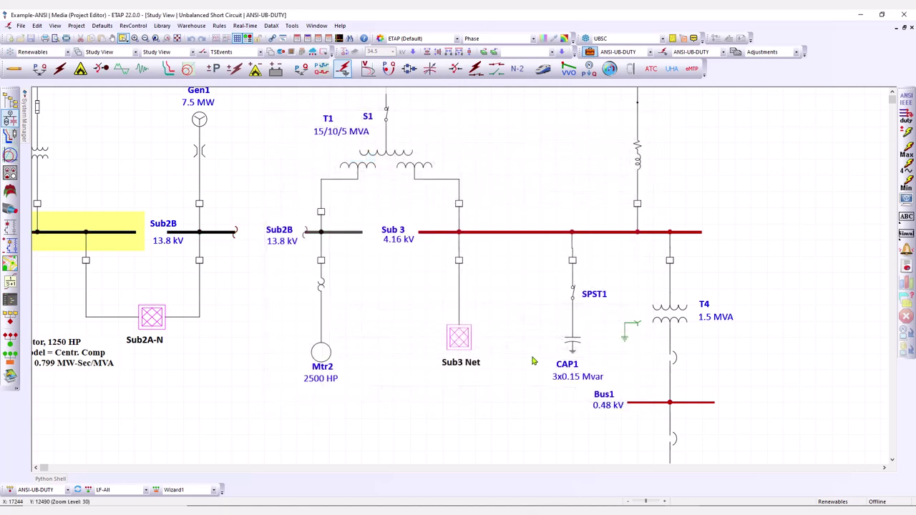
{"action": "left_click", "coordinate": [191, 51]}
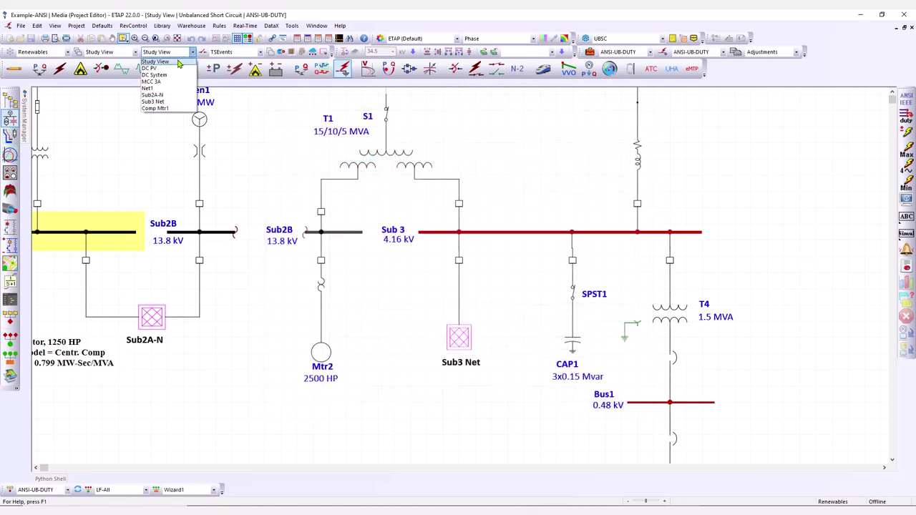
{"action": "left_click", "coordinate": [160, 74]}
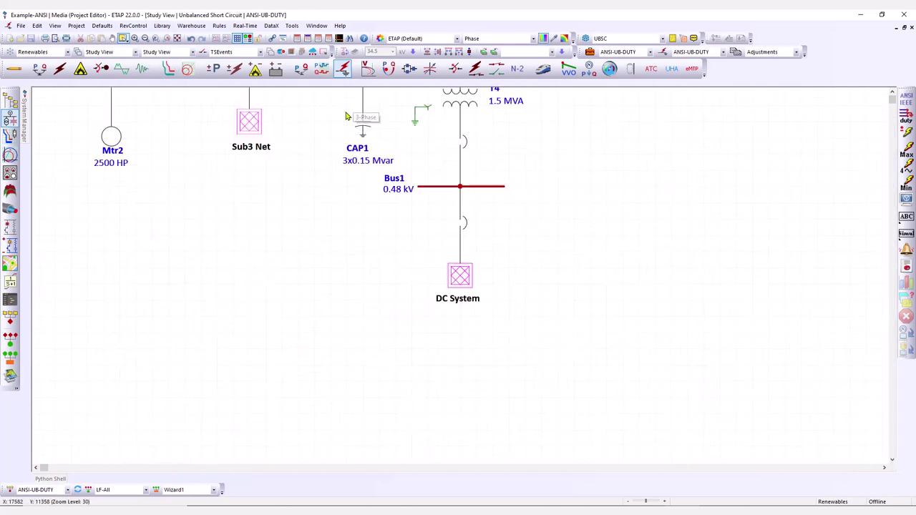
{"action": "scroll", "coordinate": [400, 214], "scroll_direction": "up", "scroll_amount": 3}
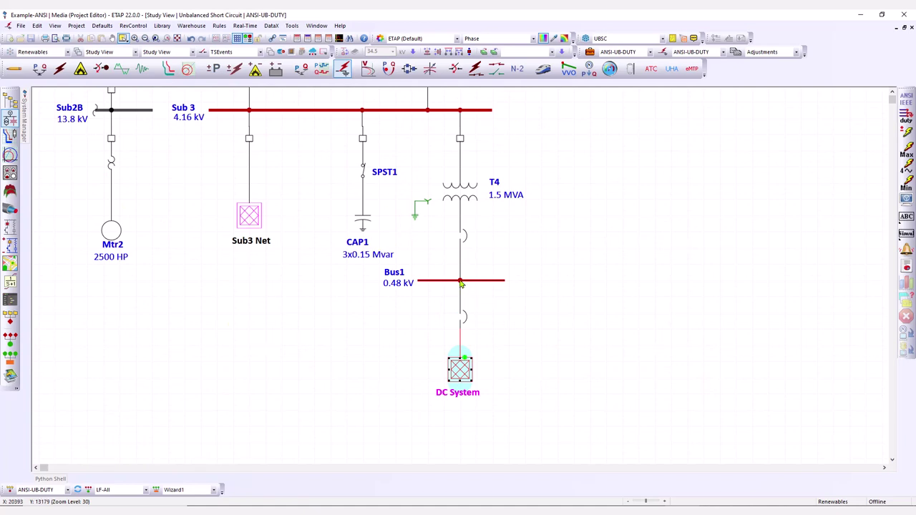
{"action": "scroll", "coordinate": [309, 167], "scroll_direction": "up", "scroll_amount": 3}
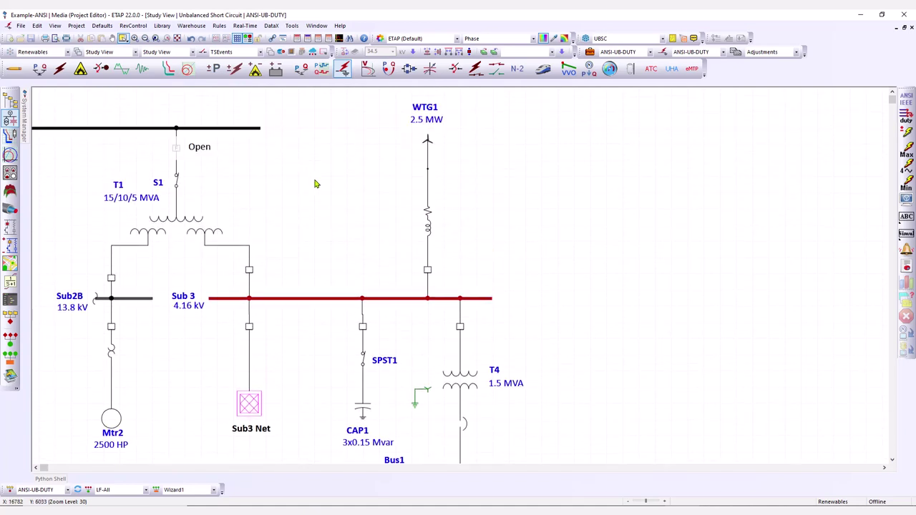
{"action": "scroll", "coordinate": [317, 184], "scroll_direction": "down", "scroll_amount": 3}
{"action": "double_click", "coordinate": [462, 375]}
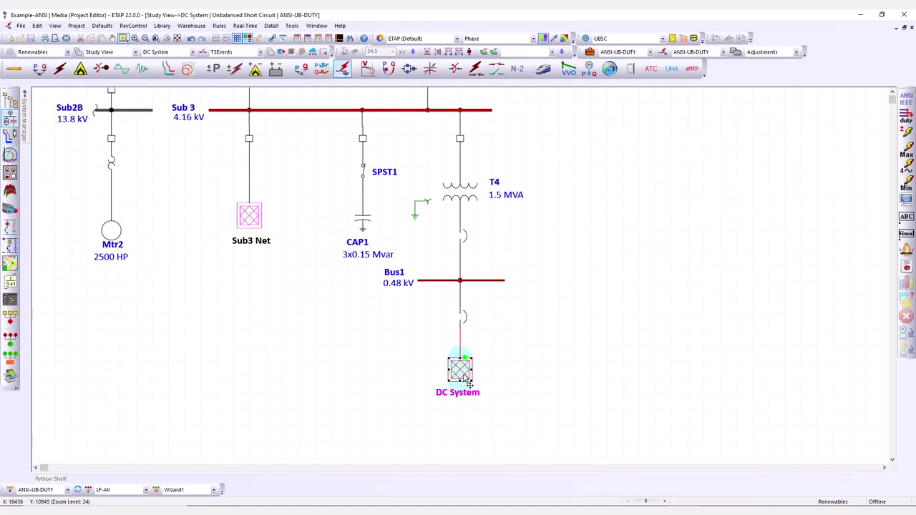
{"action": "scroll", "coordinate": [329, 238], "scroll_direction": "down", "scroll_amount": 1}
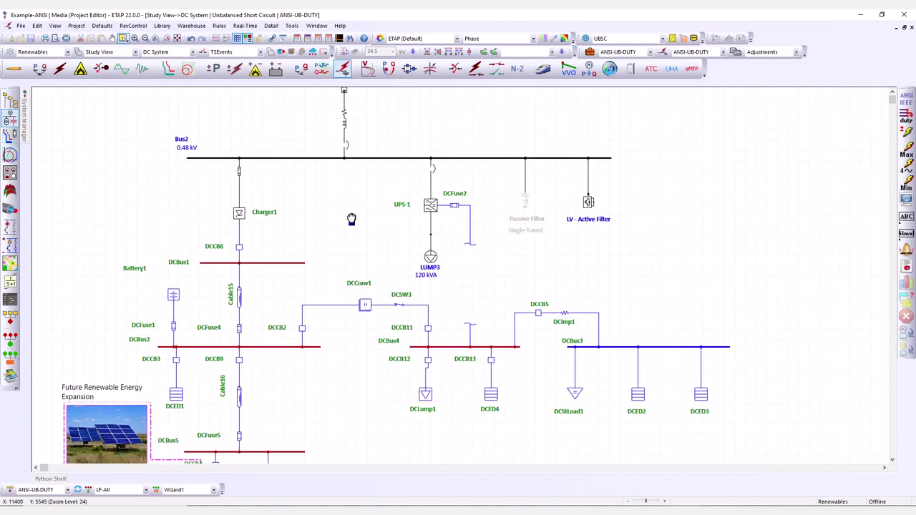
{"action": "left_click", "coordinate": [178, 53]}
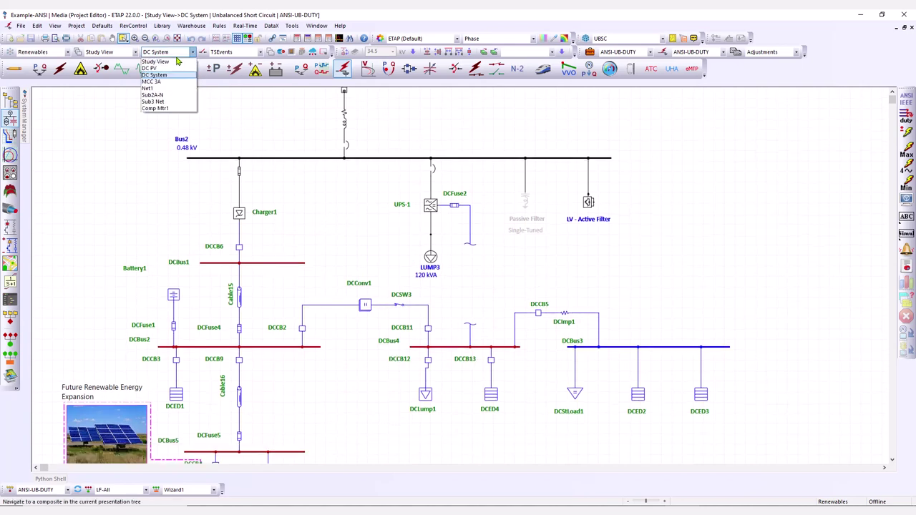
{"action": "left_click", "coordinate": [178, 55]}
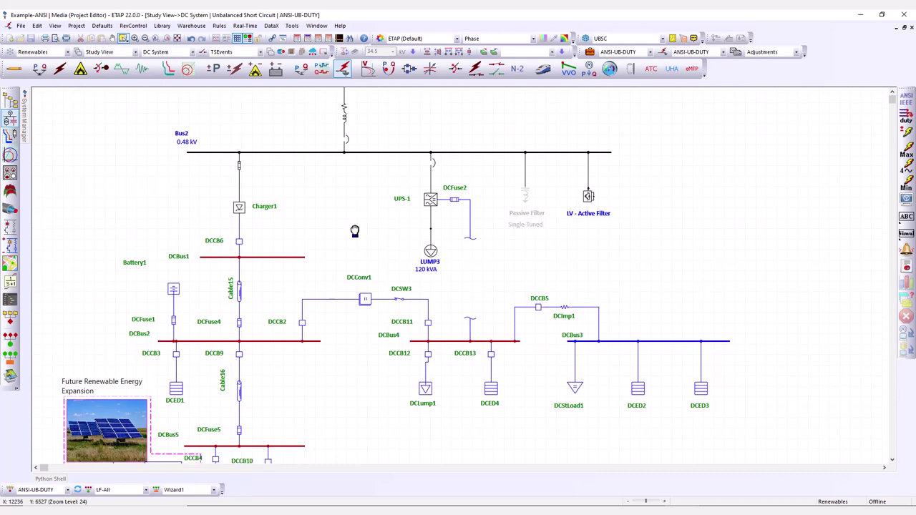
{"action": "scroll", "coordinate": [354, 244], "scroll_direction": "down", "scroll_amount": 2}
{"action": "scroll", "coordinate": [300, 257], "scroll_direction": "down", "scroll_amount": 1}
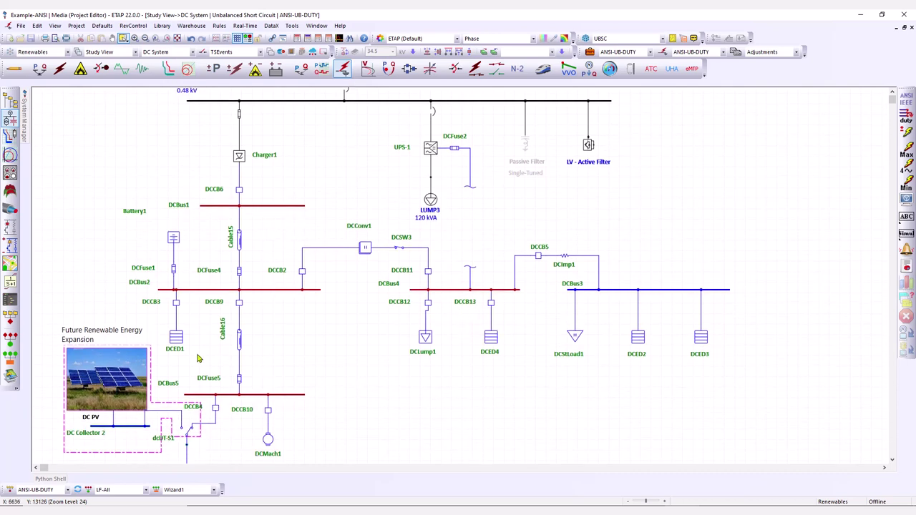
{"action": "scroll", "coordinate": [133, 361], "scroll_direction": "down", "scroll_amount": 3}
{"action": "scroll", "coordinate": [131, 350], "scroll_direction": "down", "scroll_amount": 1}
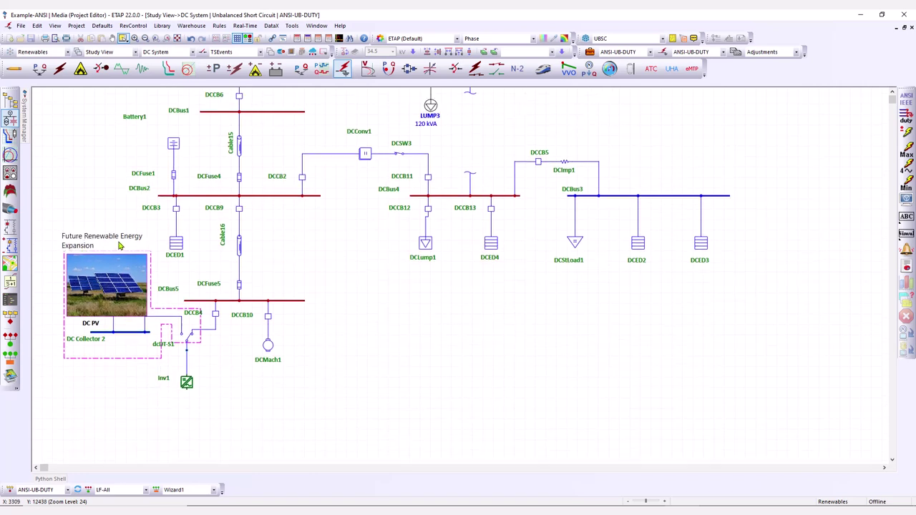
{"action": "left_click", "coordinate": [66, 53]}
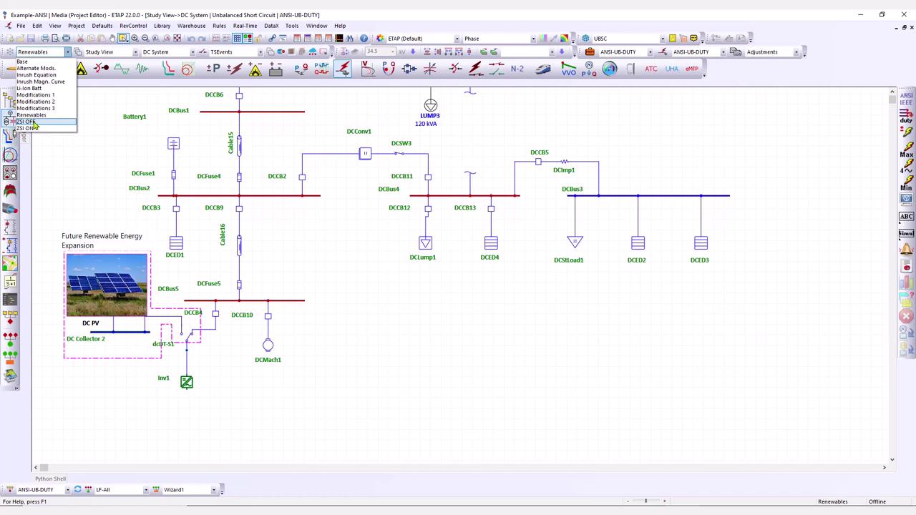
{"action": "left_click", "coordinate": [90, 117]}
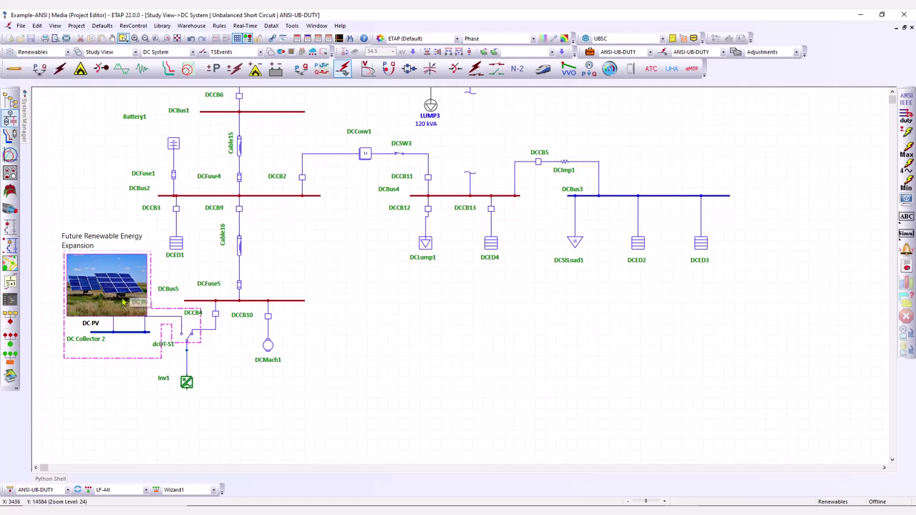
{"action": "scroll", "coordinate": [480, 306], "scroll_direction": "up", "scroll_amount": 3}
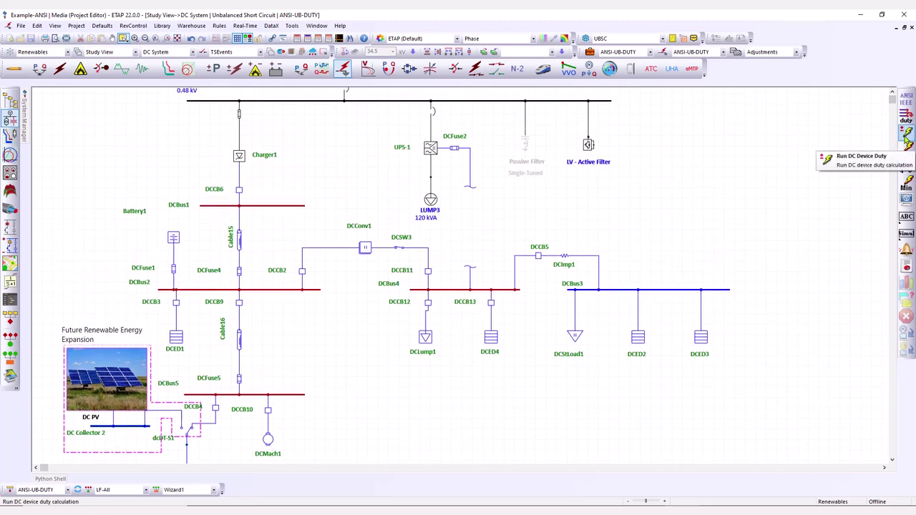
Run DC device duty and locate the overstressed DCCB6 (140.3%) and DCSW3 (119.3%) from Alert View
{"action": "left_click", "coordinate": [906, 139]}
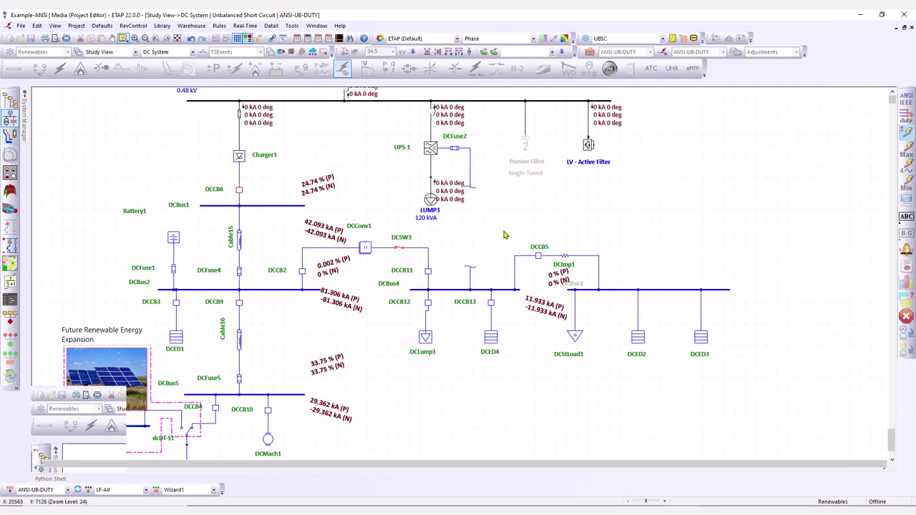
{"action": "left_click_drag", "start_coordinate": [398, 375], "coordinate": [397, 270]}
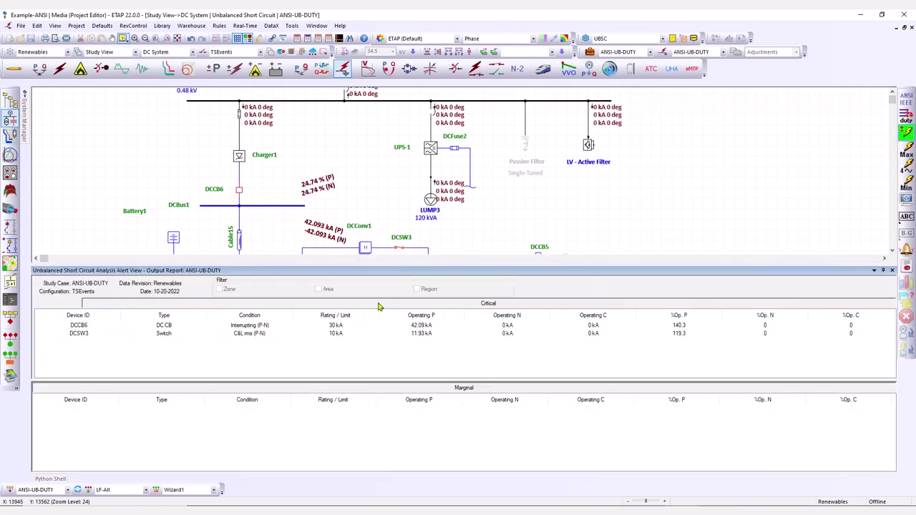
{"action": "left_click", "coordinate": [265, 326]}
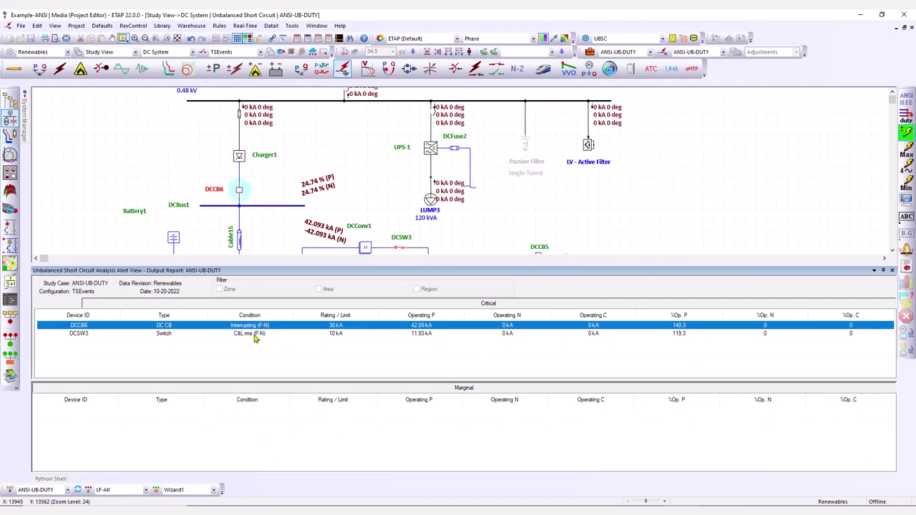
{"action": "left_click", "coordinate": [254, 335]}
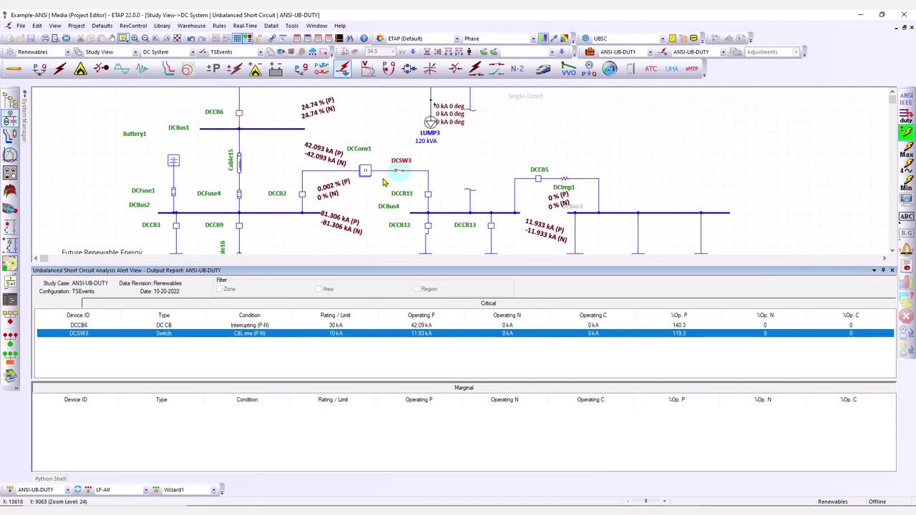
{"action": "left_click", "coordinate": [259, 326]}
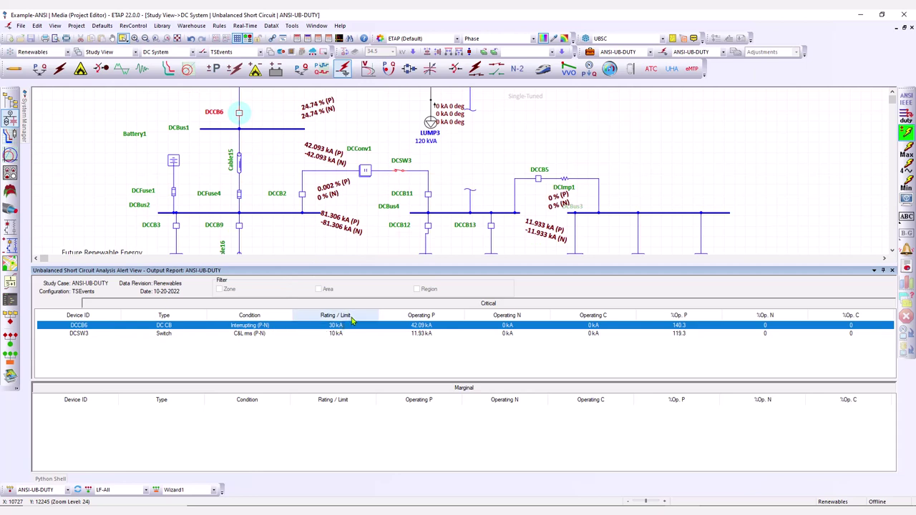